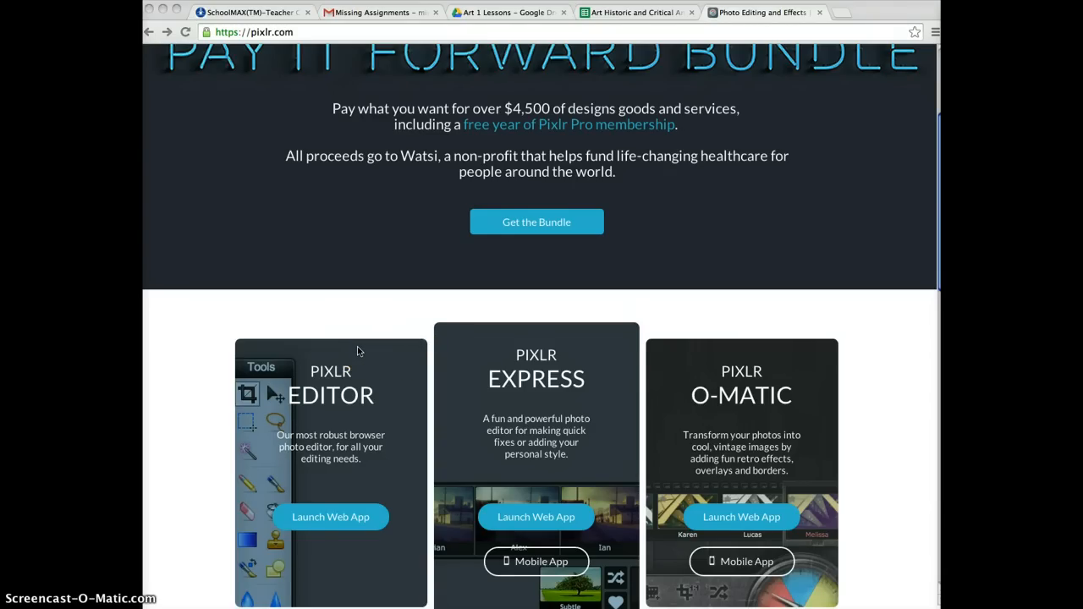
Launch the Pixlr Editor web app from the Pixlr home page.
scroll(357, 351, down, 1)
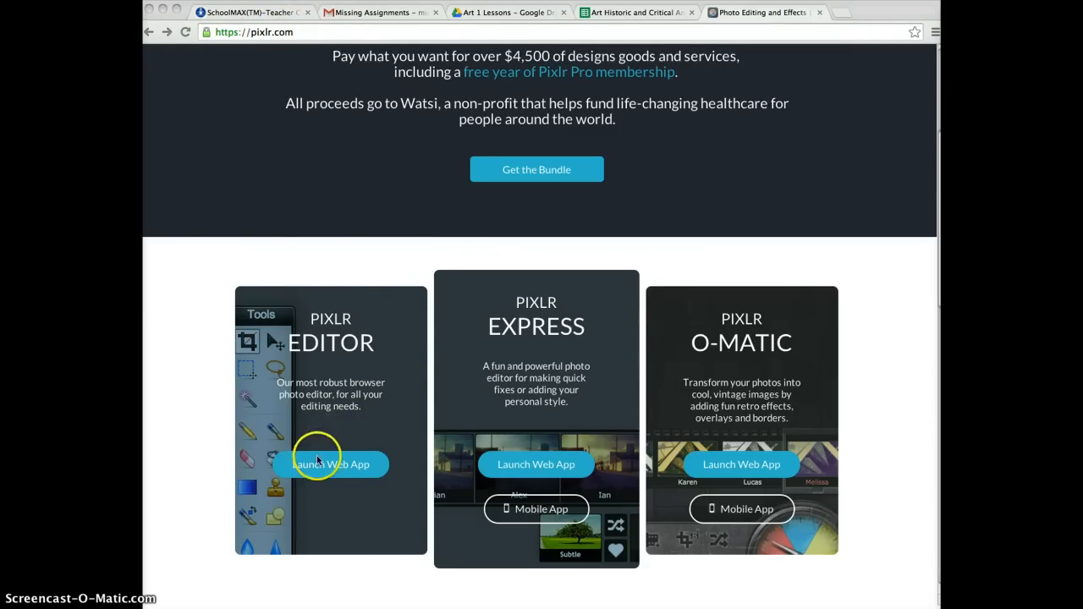
scroll(343, 287, up, 3)
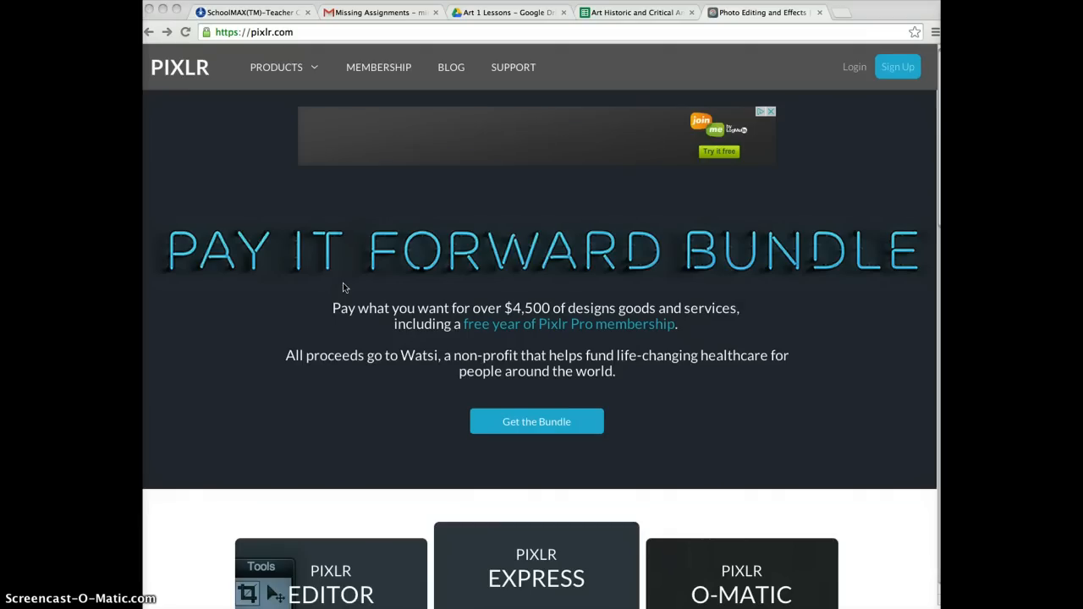
scroll(343, 288, down, 4)
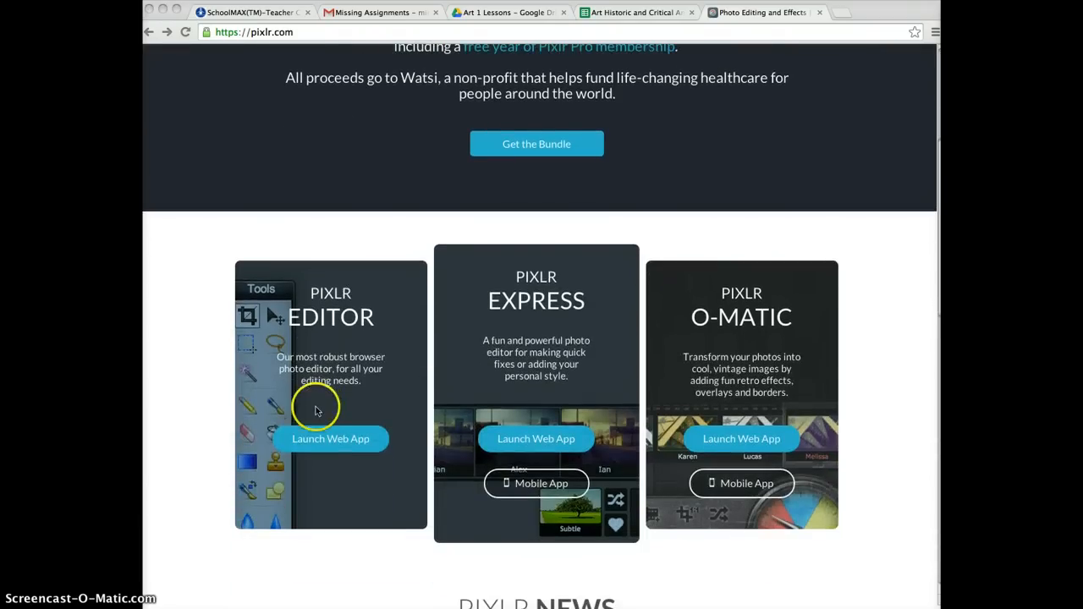
click(332, 438)
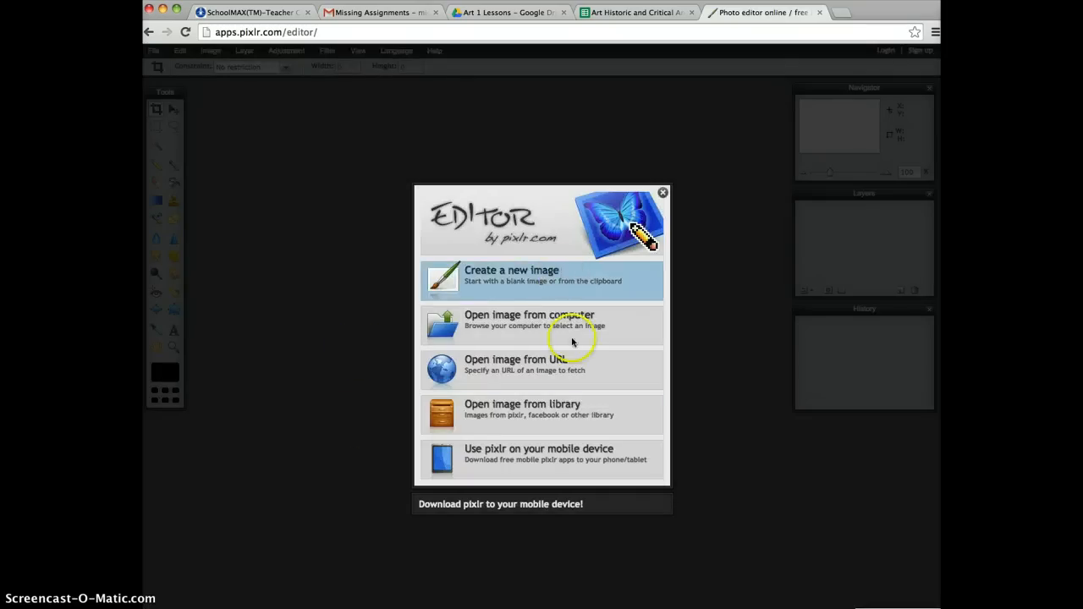
Open the image photo 2.JPG from the attachments folder on the computer.
click(536, 325)
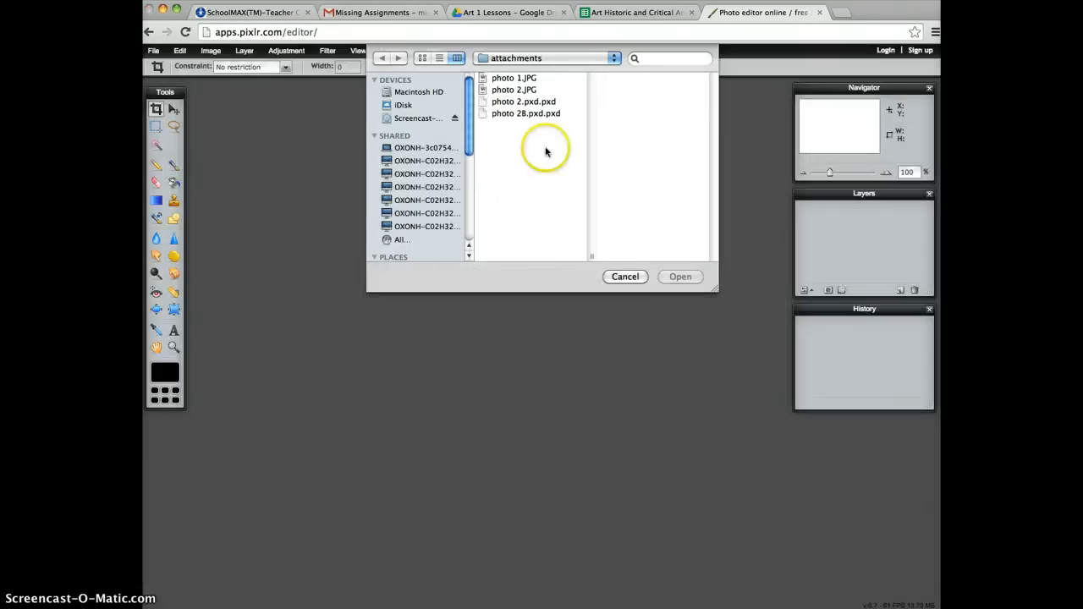
click(521, 92)
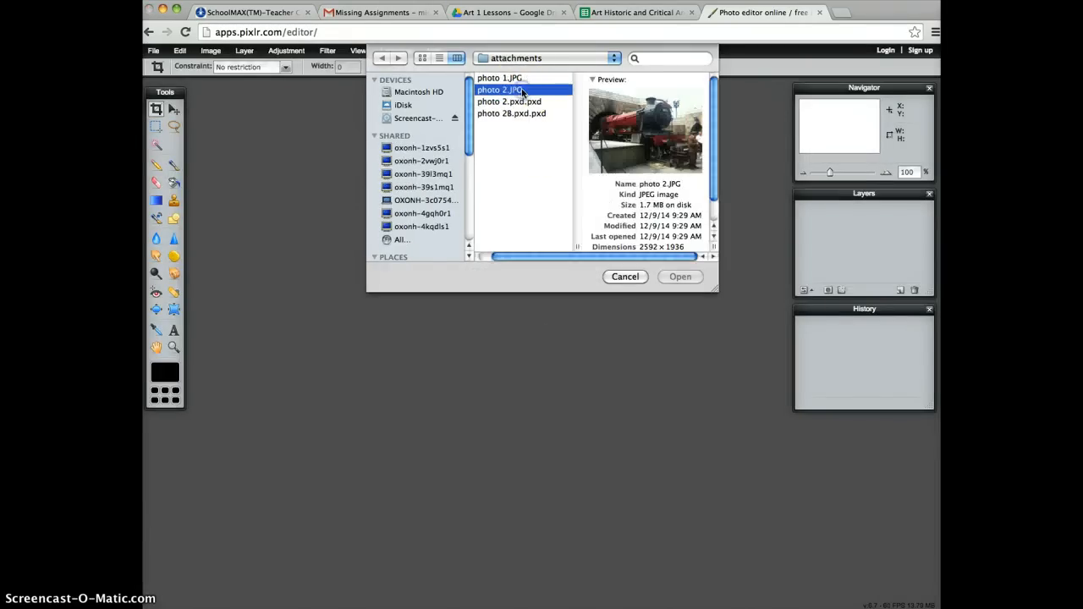
click(680, 275)
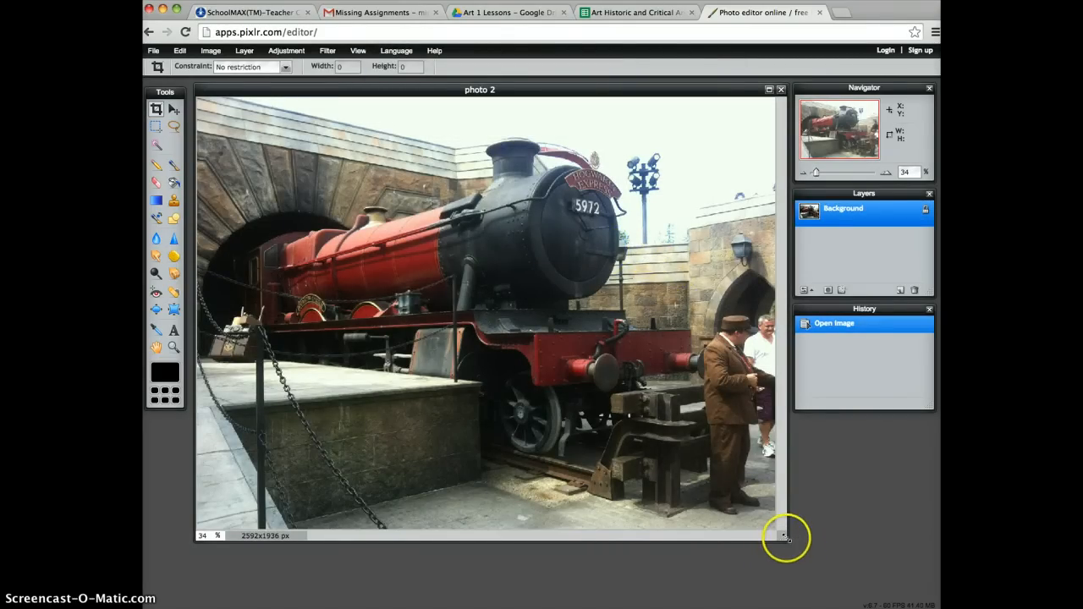
Enlarge the image window and crop the train photo to 2500 x 1879 px, trimming its right and bottom edges.
drag(787, 544, 797, 576)
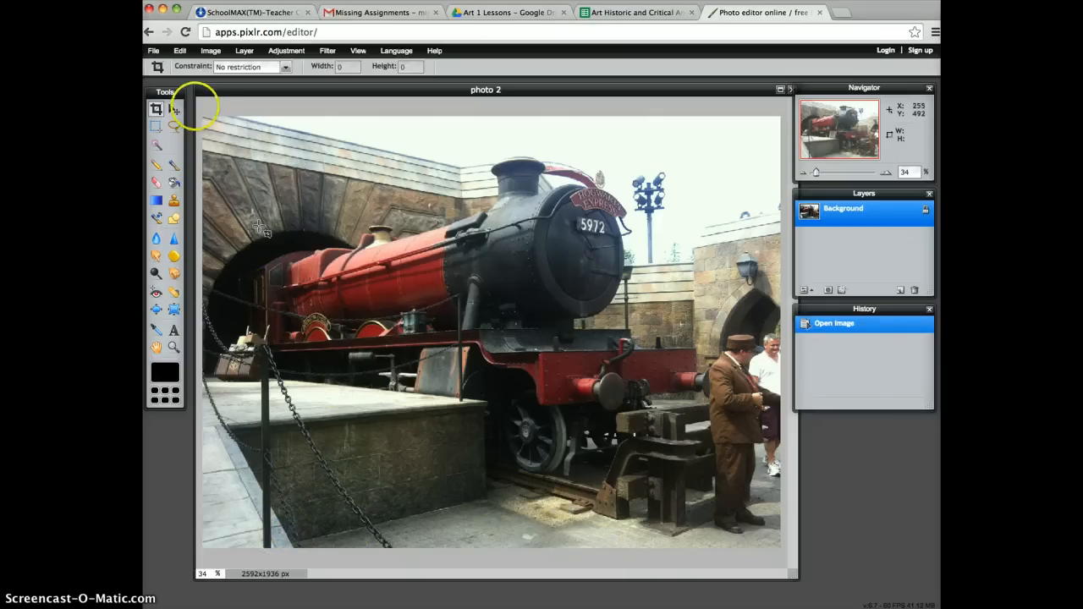
drag(203, 116, 767, 535)
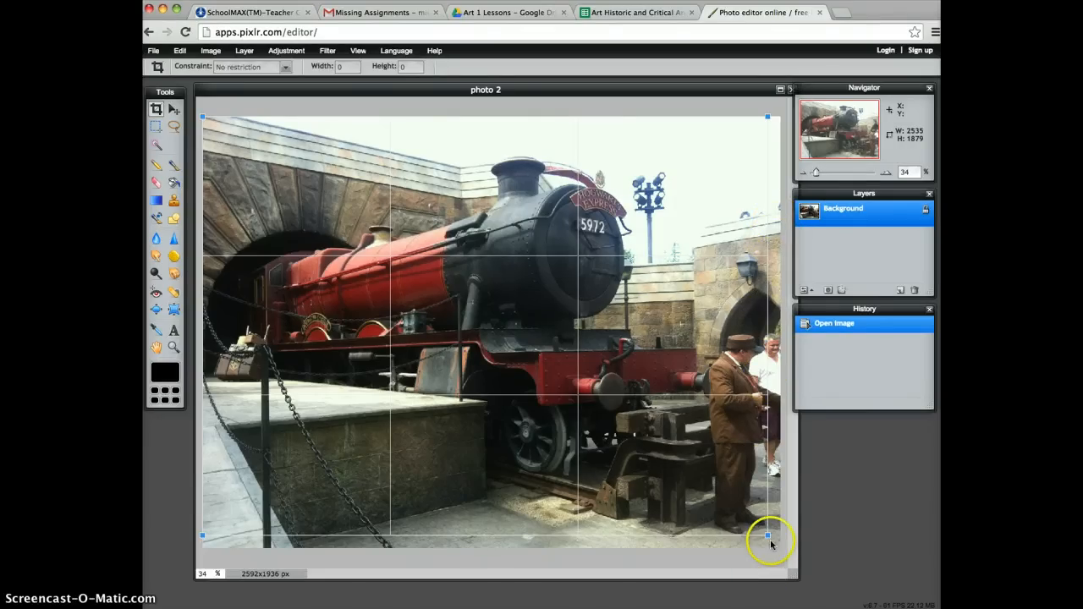
drag(765, 535, 759, 535)
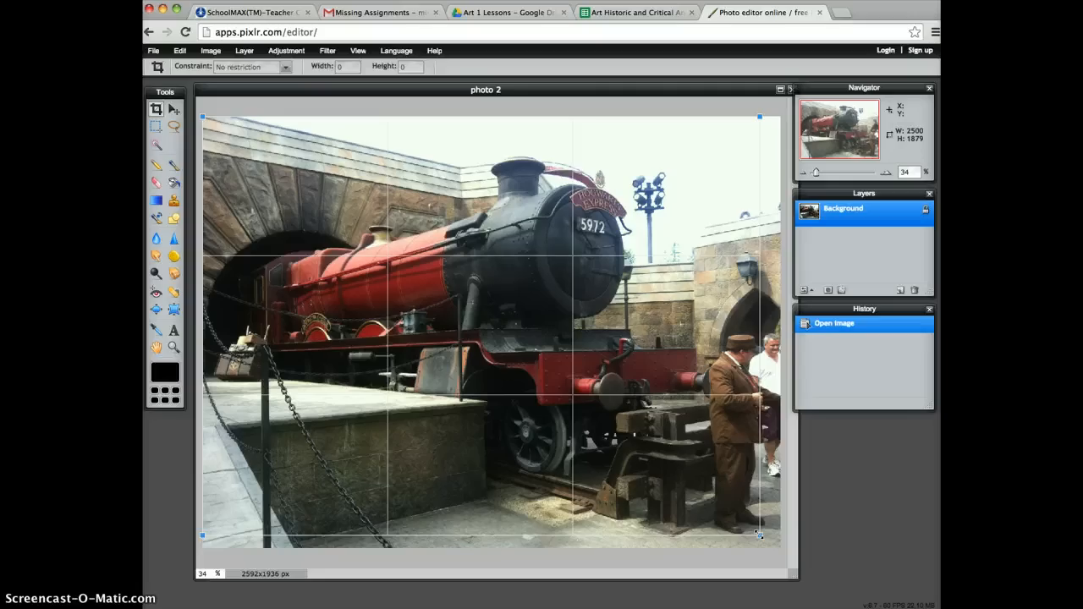
key(Return)
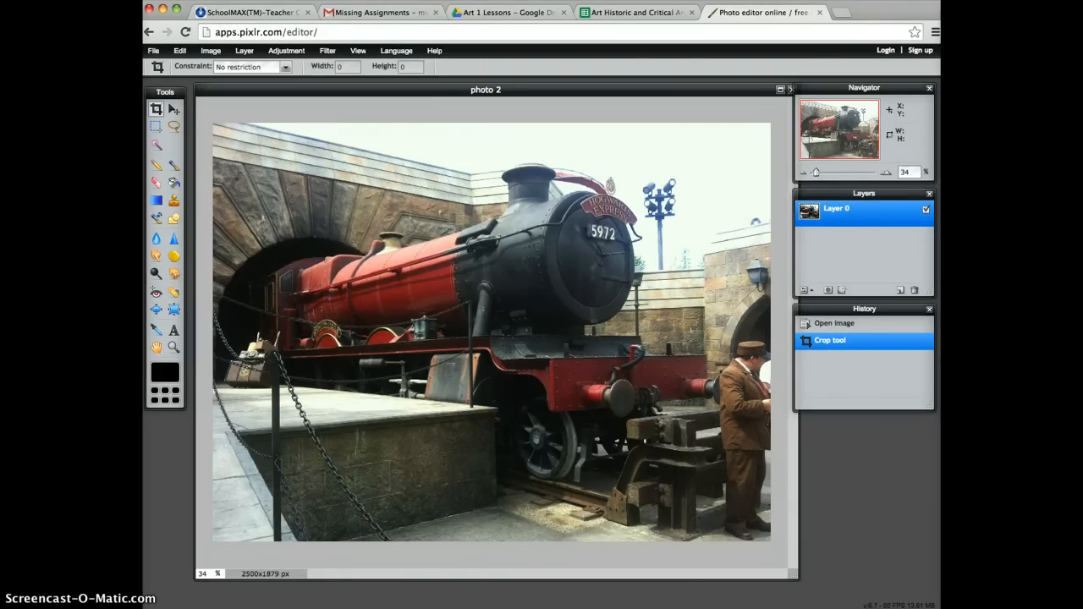
Set the canvas height to 2879 pixels with the anchor at bottom centre, adding empty space above the photo.
click(211, 51)
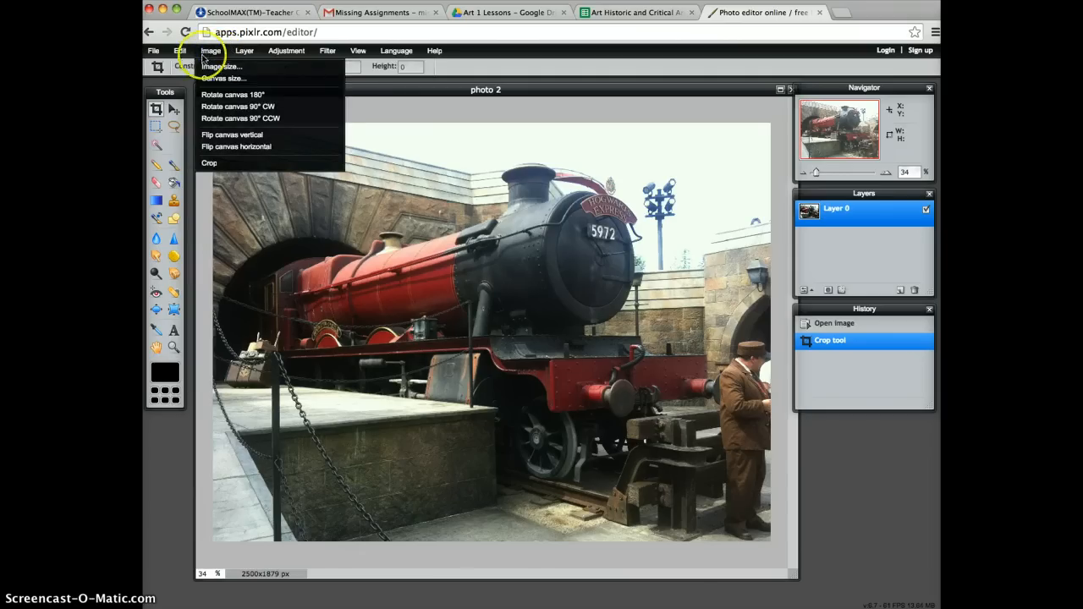
click(220, 79)
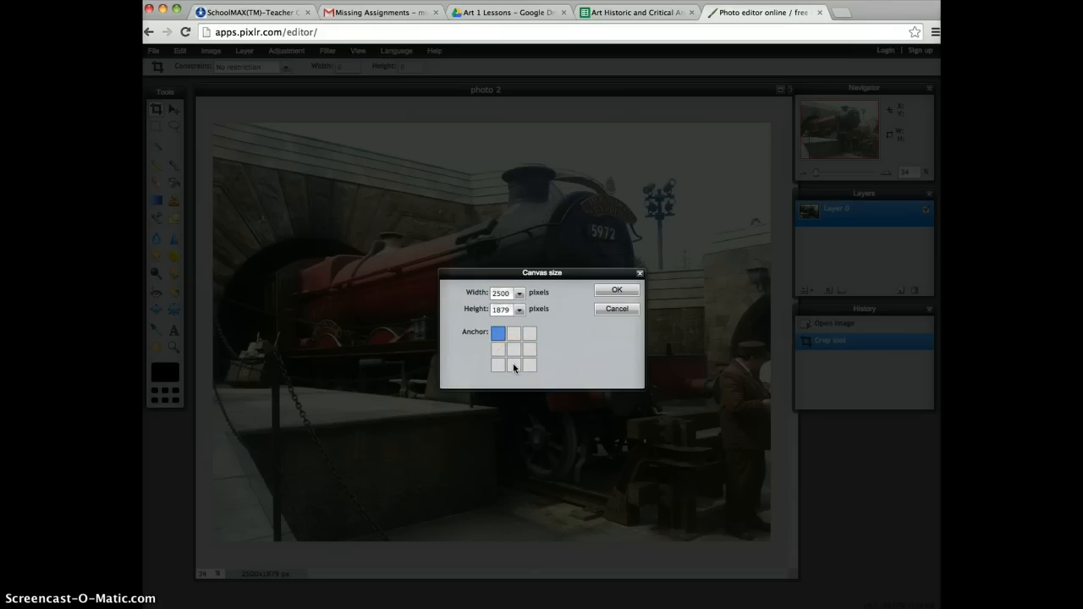
click(497, 310)
key(BackSpace)
text(2)
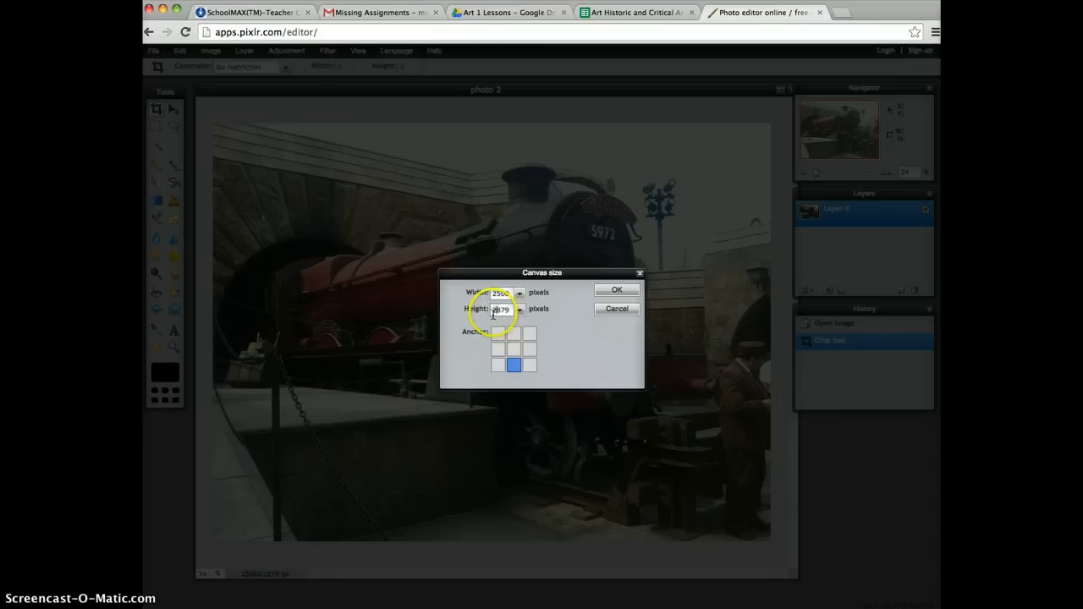
click(614, 293)
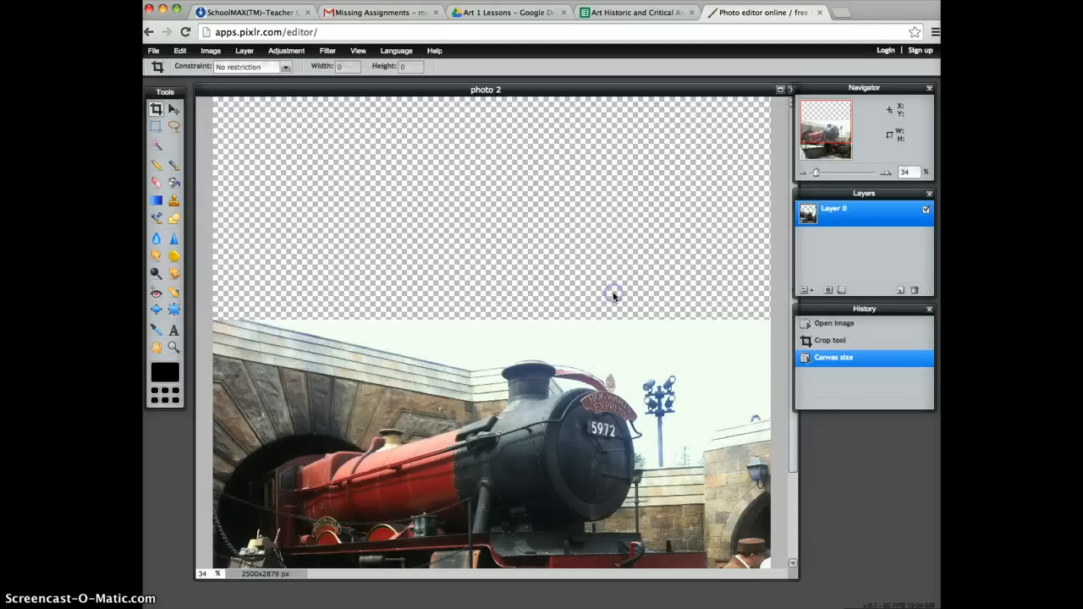
Select the pale sky above the train and walls with the Wand tool.
click(803, 175)
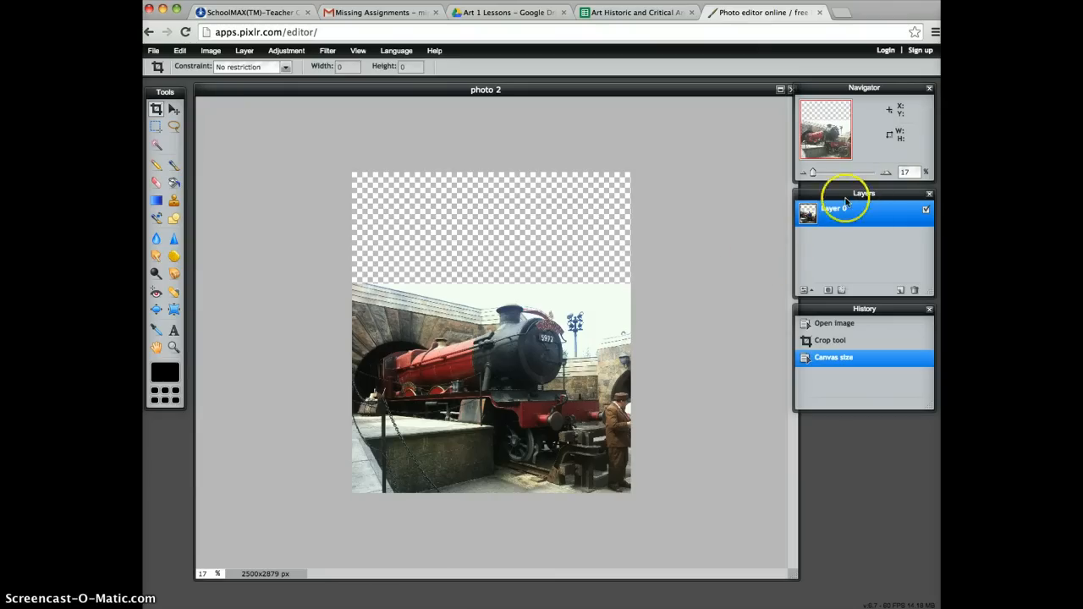
click(886, 174)
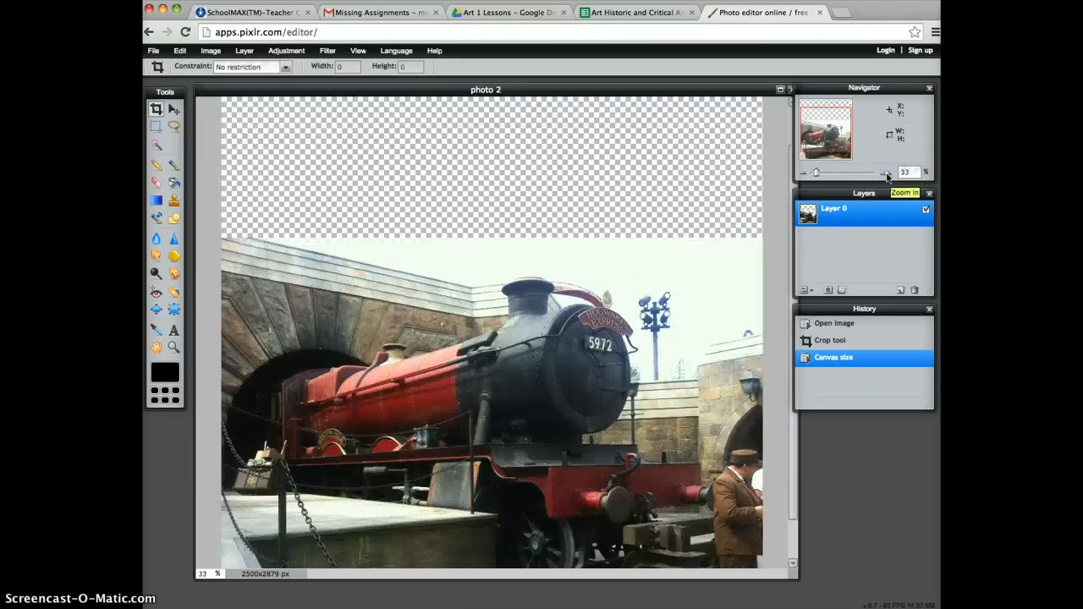
click(155, 145)
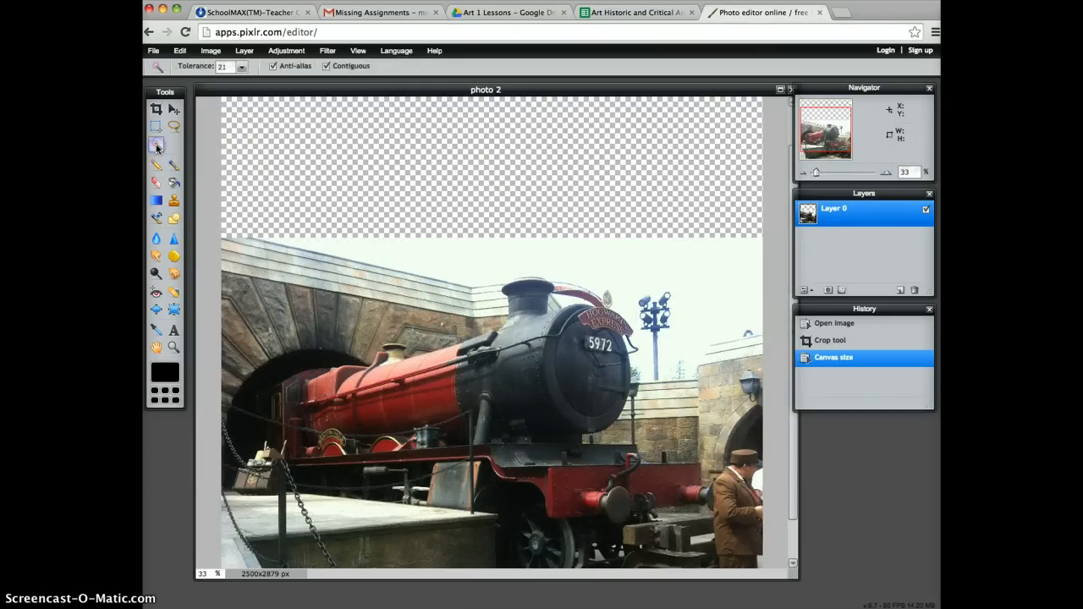
click(690, 270)
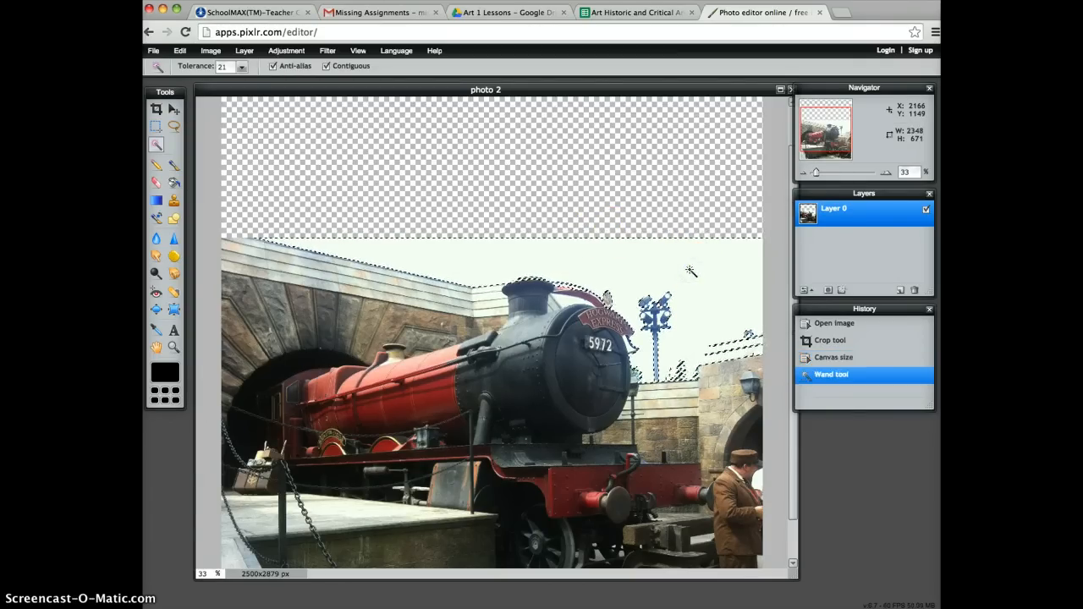
click(653, 305)
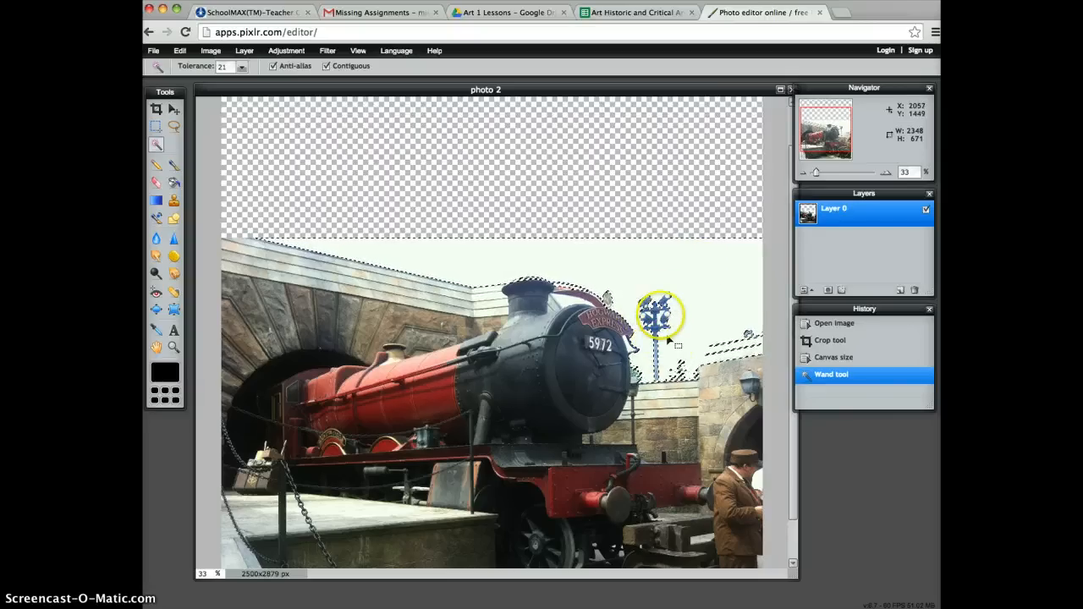
Add the floodlight pole beside the train to the sky selection with a freehand Lasso outline.
click(172, 126)
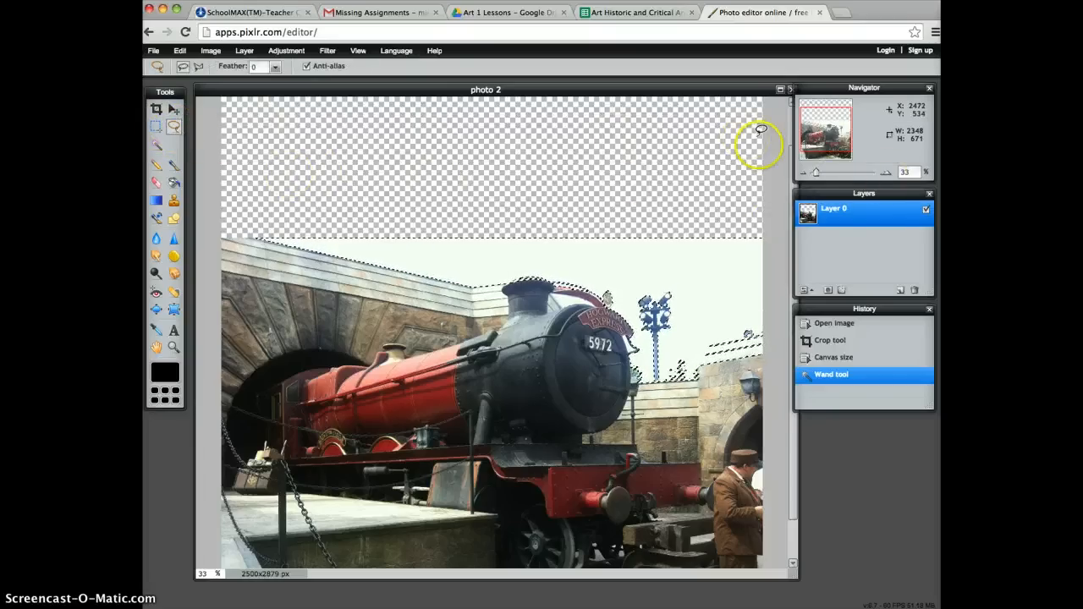
click(887, 172)
click(887, 173)
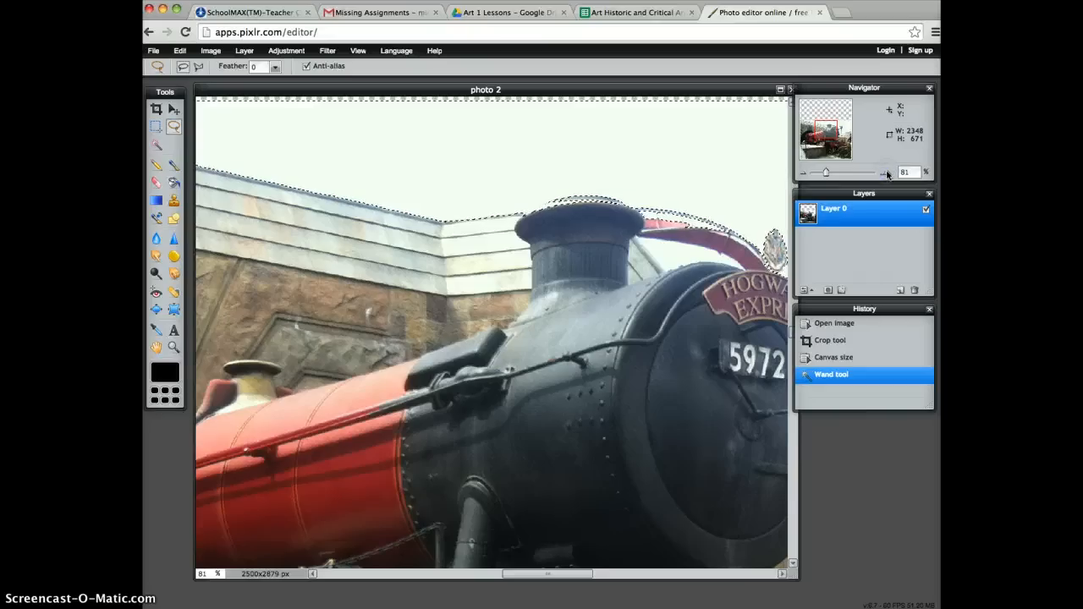
click(887, 174)
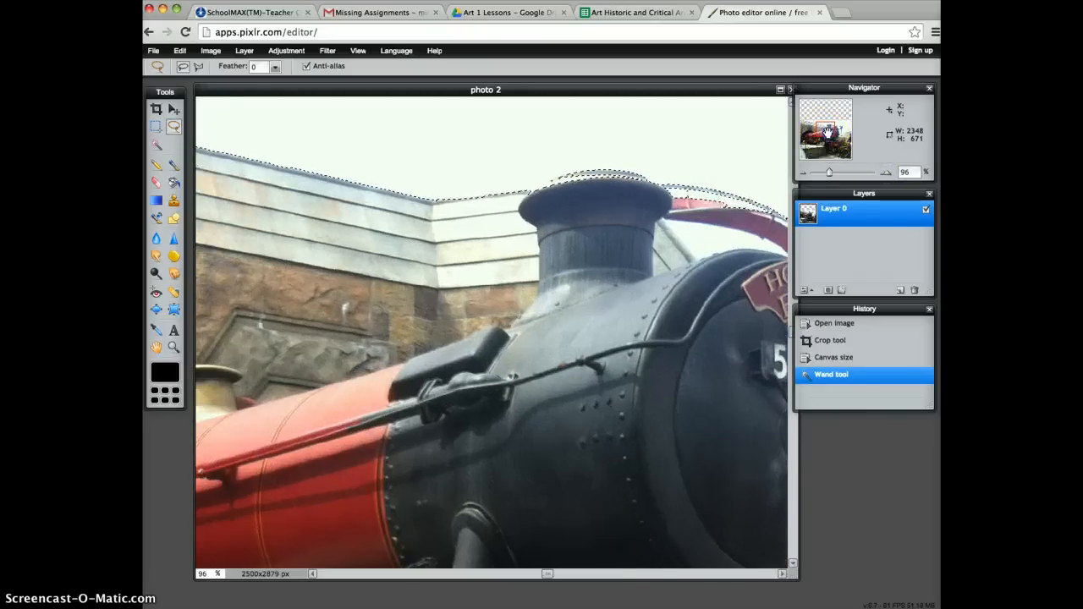
drag(826, 132, 838, 132)
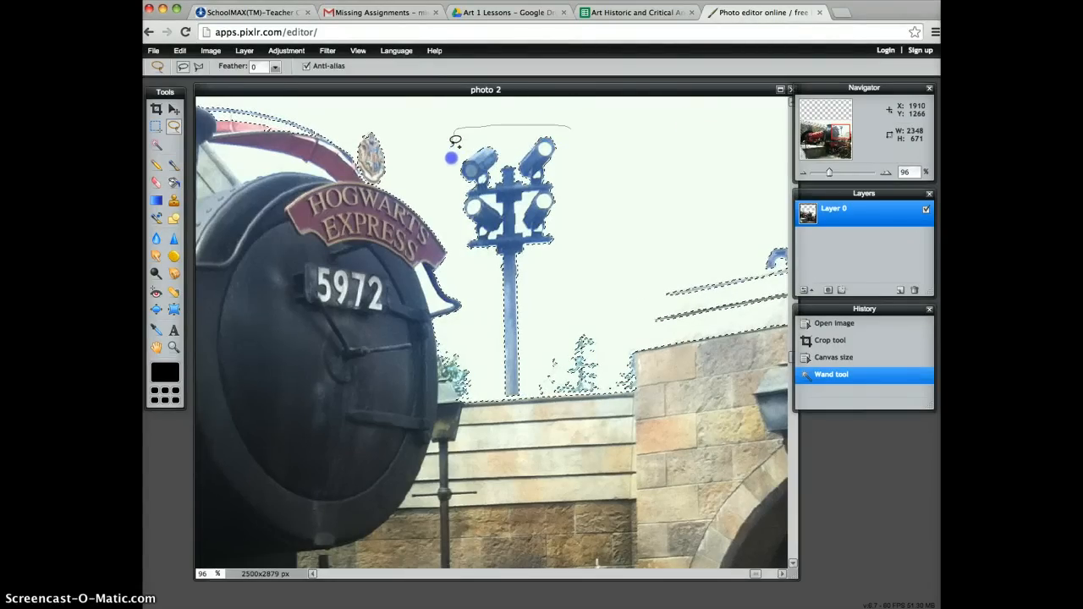
drag(453, 234, 460, 260)
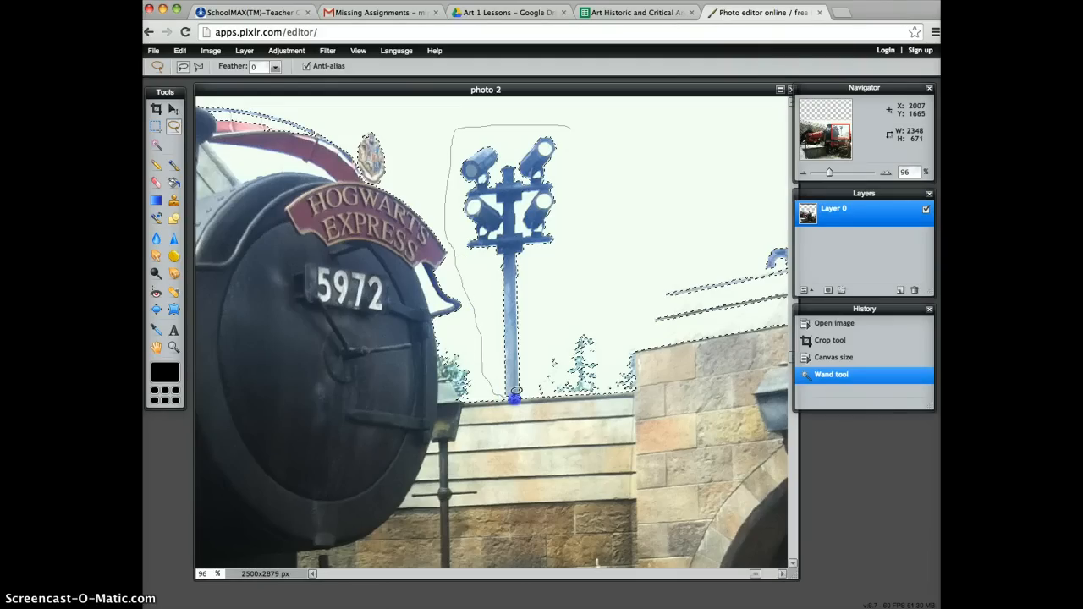
mouse_move(532, 395)
mouse_down()
mouse_move(605, 286)
mouse_move(557, 121)
mouse_up()
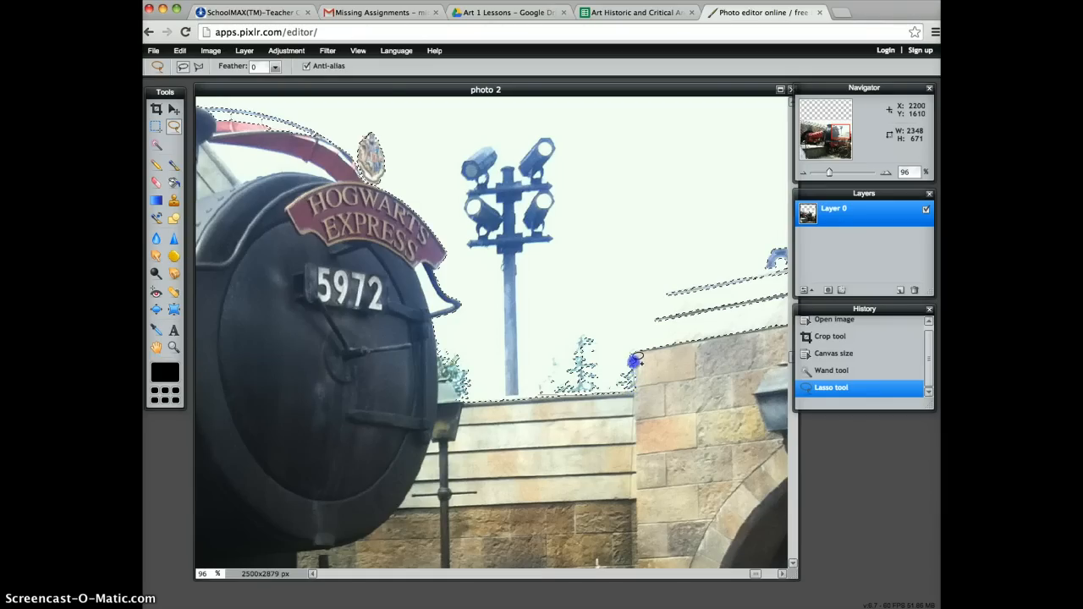
Add the trees above the wall and beside the train's front to the sky selection with the Lasso tool.
drag(636, 343, 562, 322)
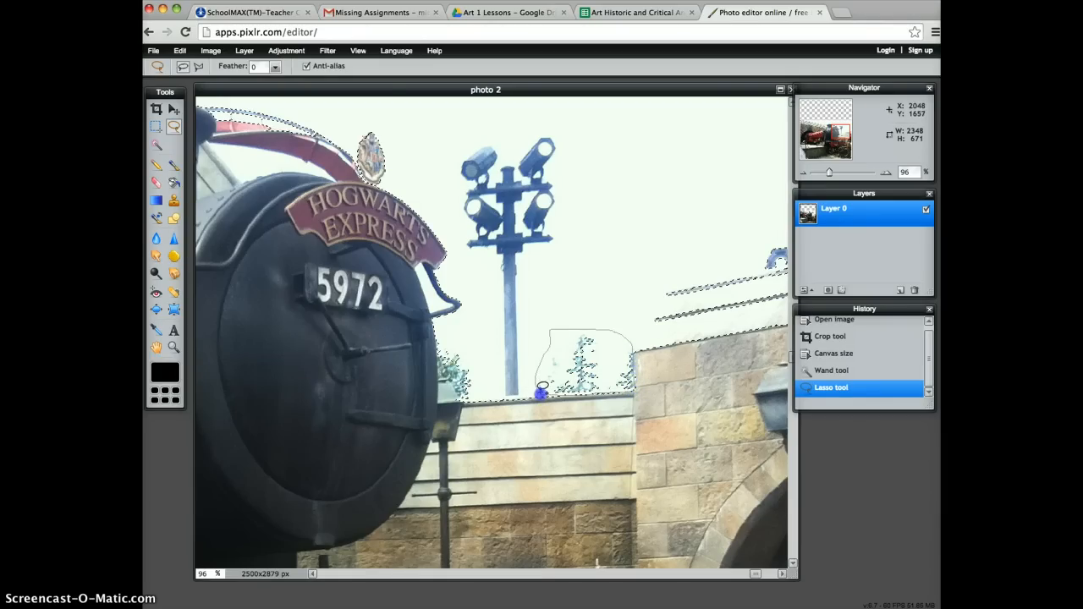
mouse_move(546, 391)
mouse_down()
mouse_move(515, 383)
mouse_move(468, 396)
mouse_up()
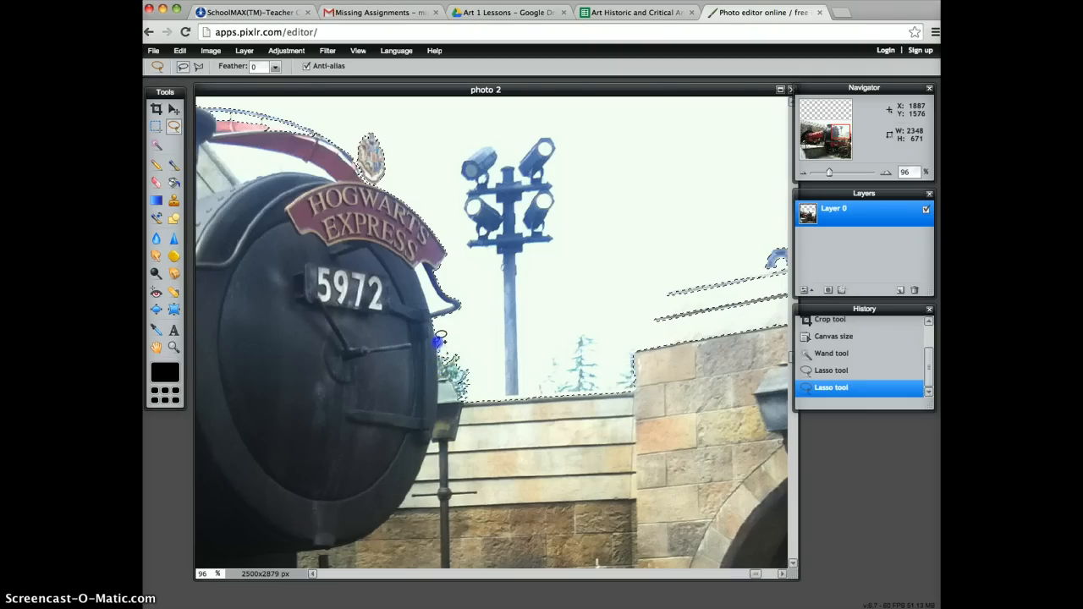
drag(481, 348, 486, 355)
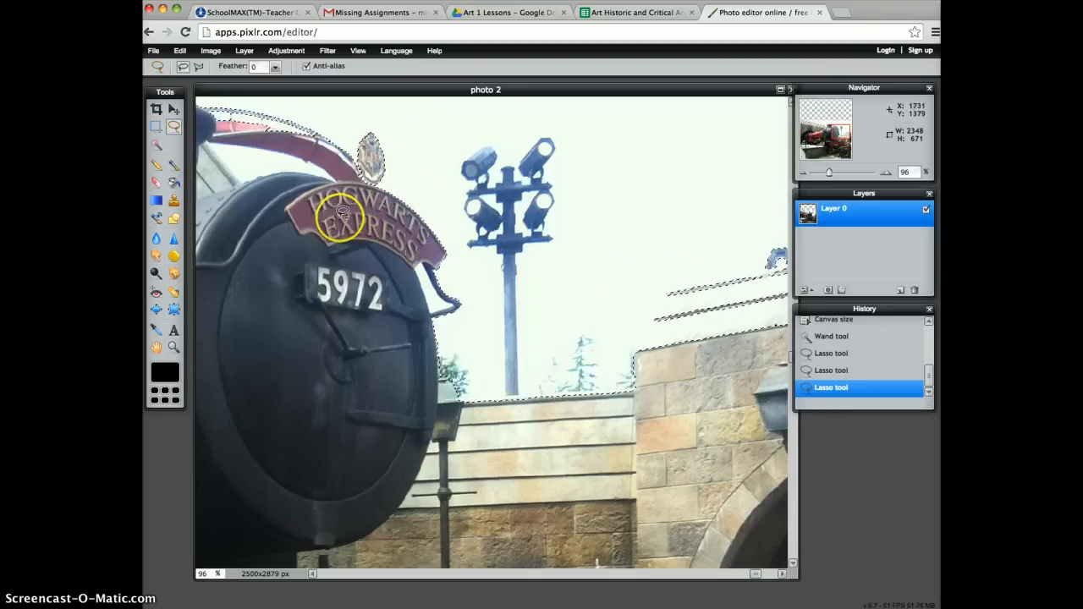
Add the red arched rail and the crest above the Hogwarts Express sign to the selection with the Lasso tool.
drag(834, 131, 824, 130)
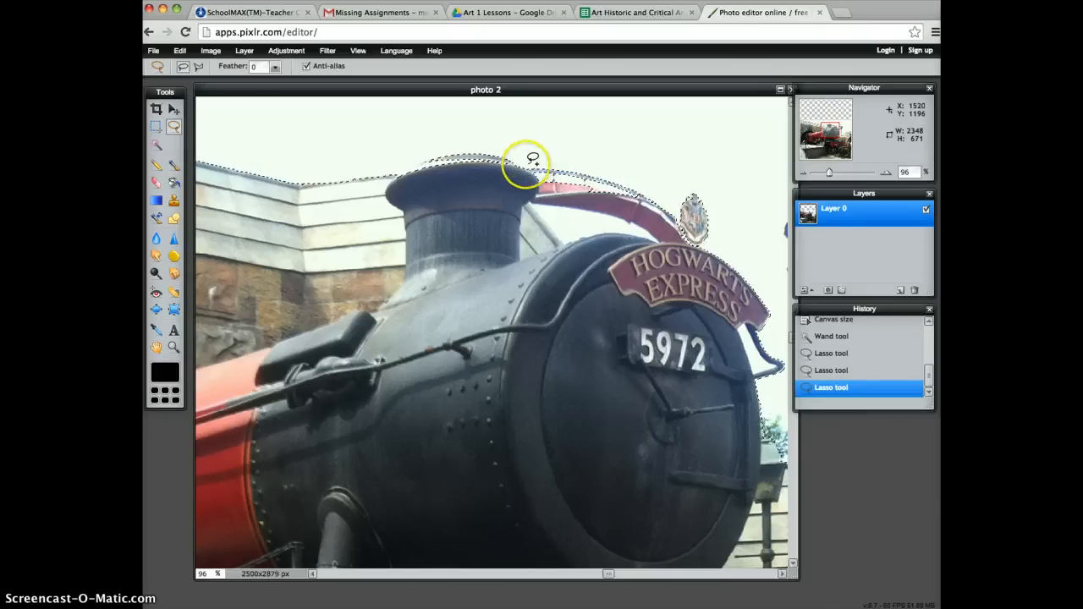
click(528, 166)
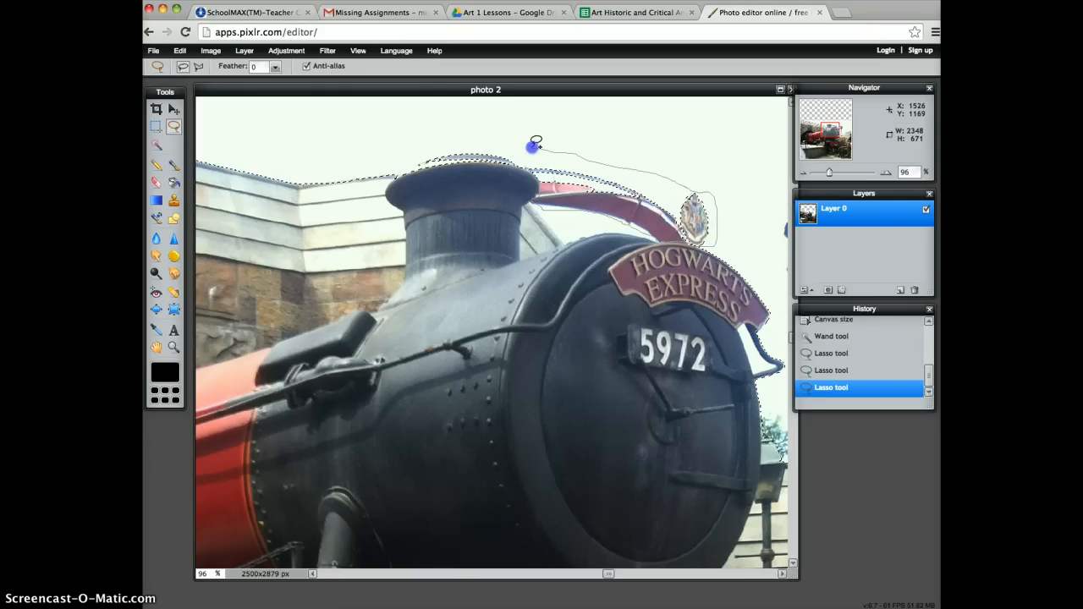
drag(530, 140, 527, 142)
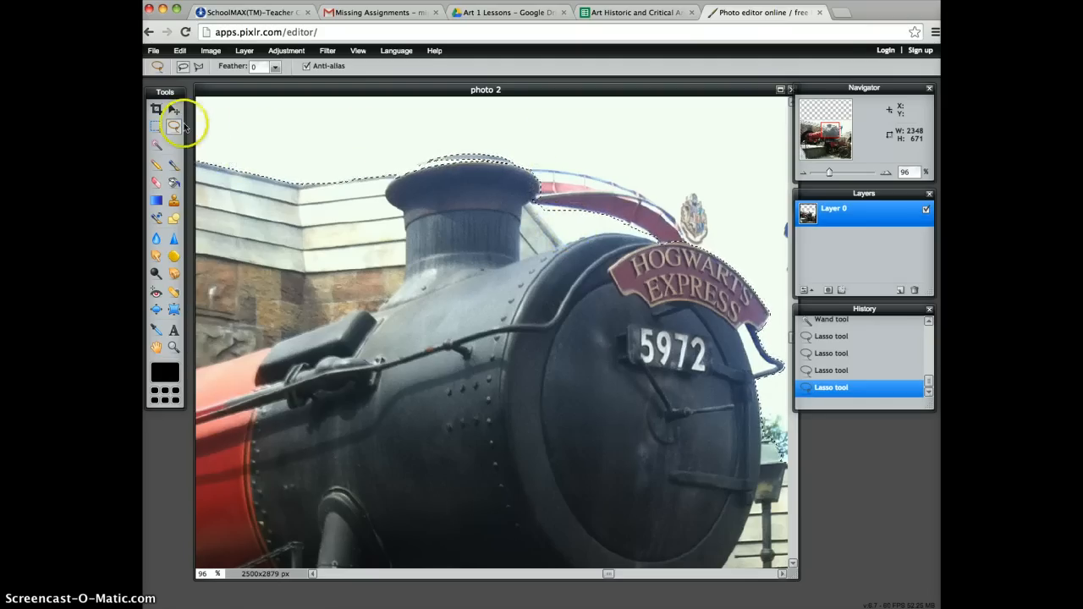
Add the enclosed patch of sky beneath the red arch to the selection with the Wand tool.
click(156, 143)
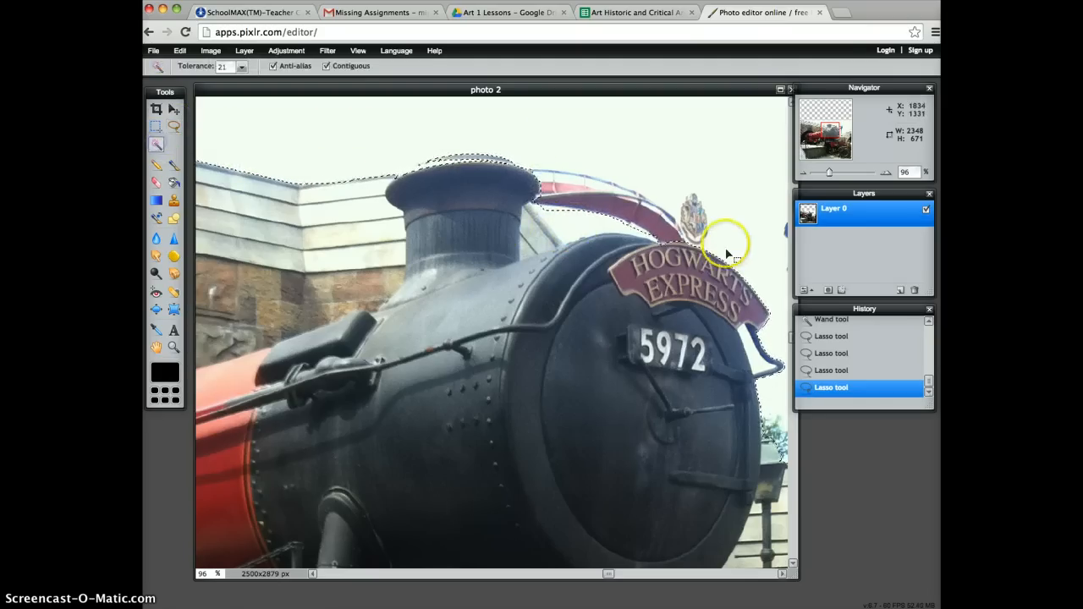
click(581, 227)
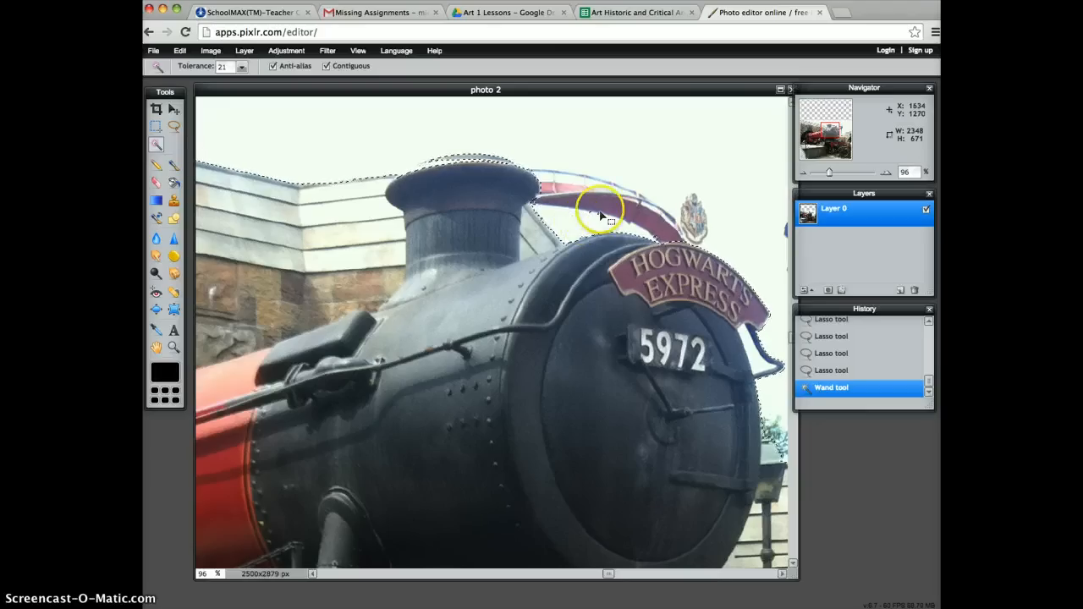
click(590, 215)
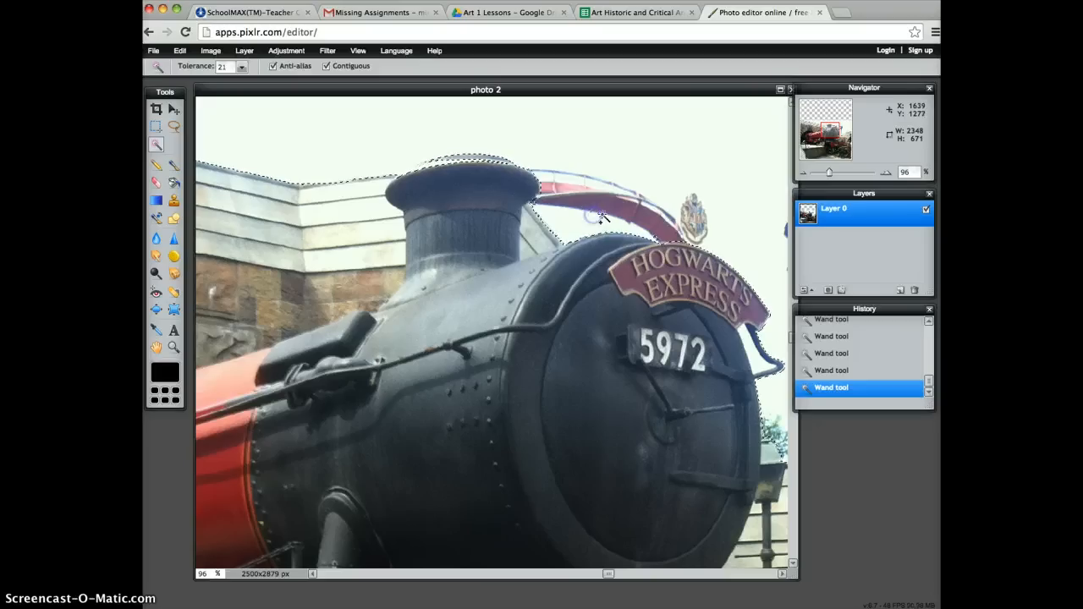
Refine the sky selection along the upper rim of the train's smokestack with freehand Lasso outlines.
click(174, 126)
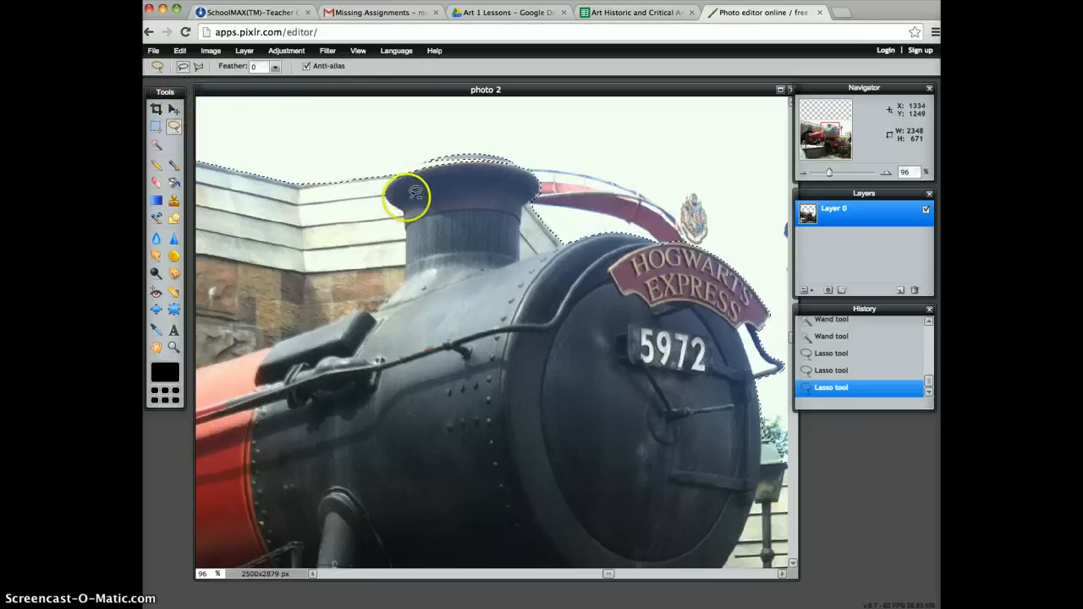
drag(390, 178, 391, 178)
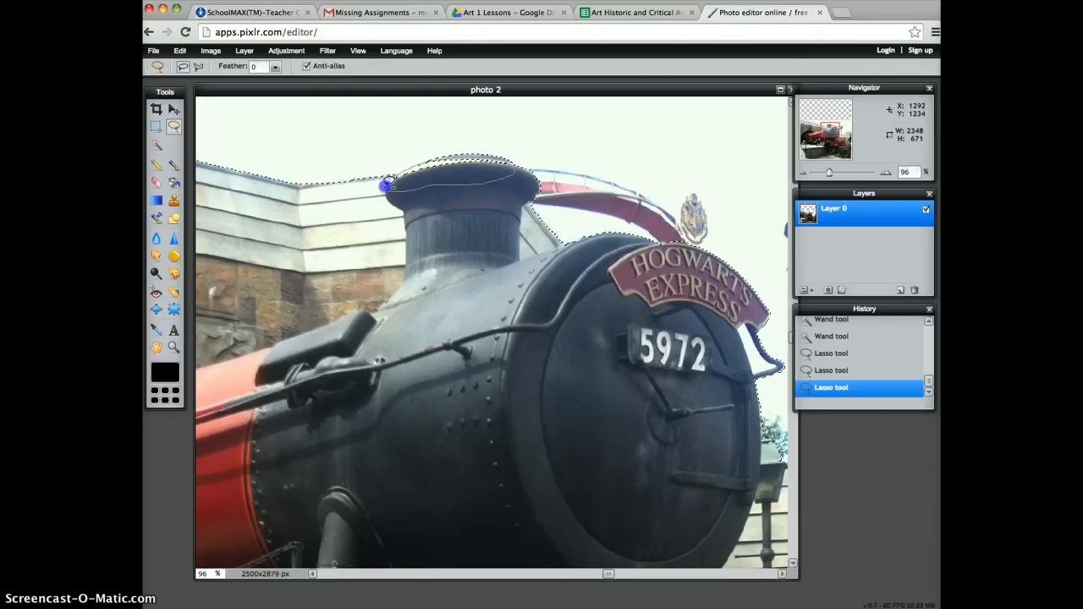
click(392, 178)
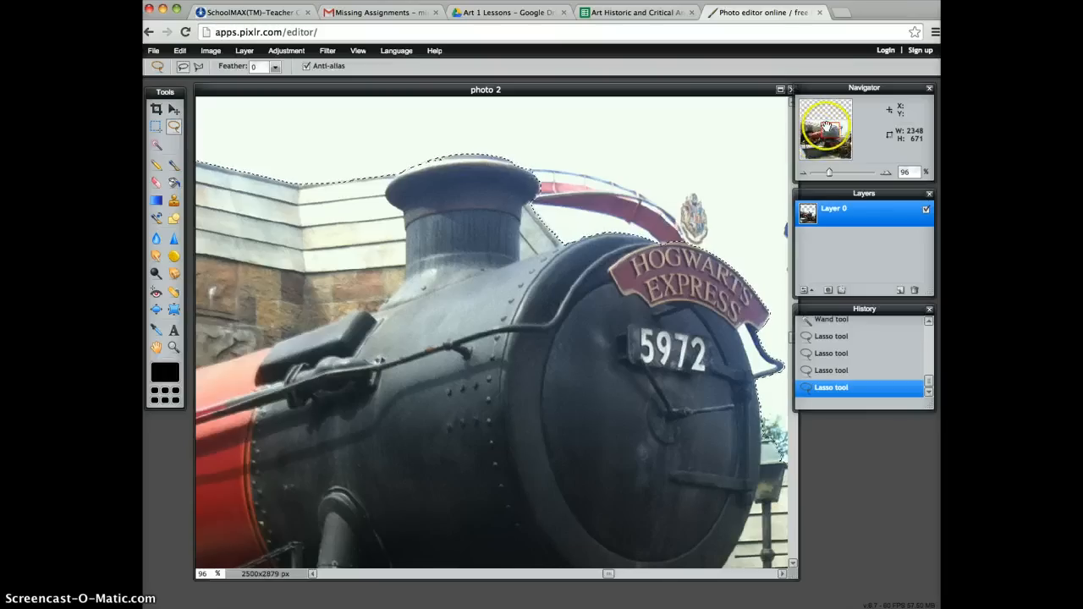
Clean the stray selected lines out of the white roof above the lantern wall and add the small arched object on it to the sky selection.
drag(825, 127, 849, 127)
mouse_move(787, 307)
mouse_down()
mouse_move(643, 374)
mouse_move(638, 363)
mouse_move(601, 379)
mouse_move(605, 396)
mouse_up()
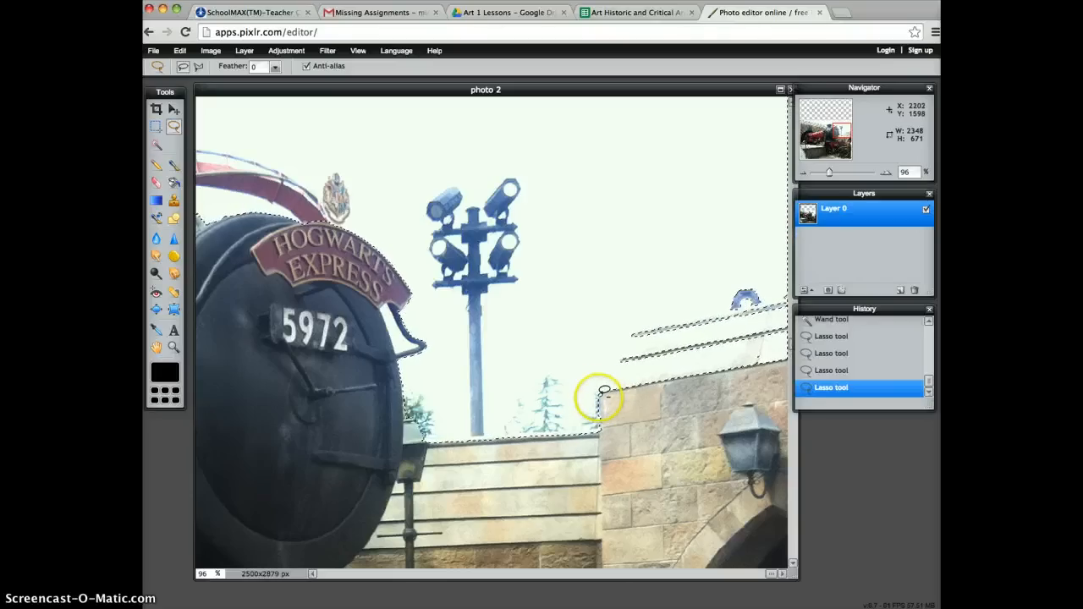
click(600, 394)
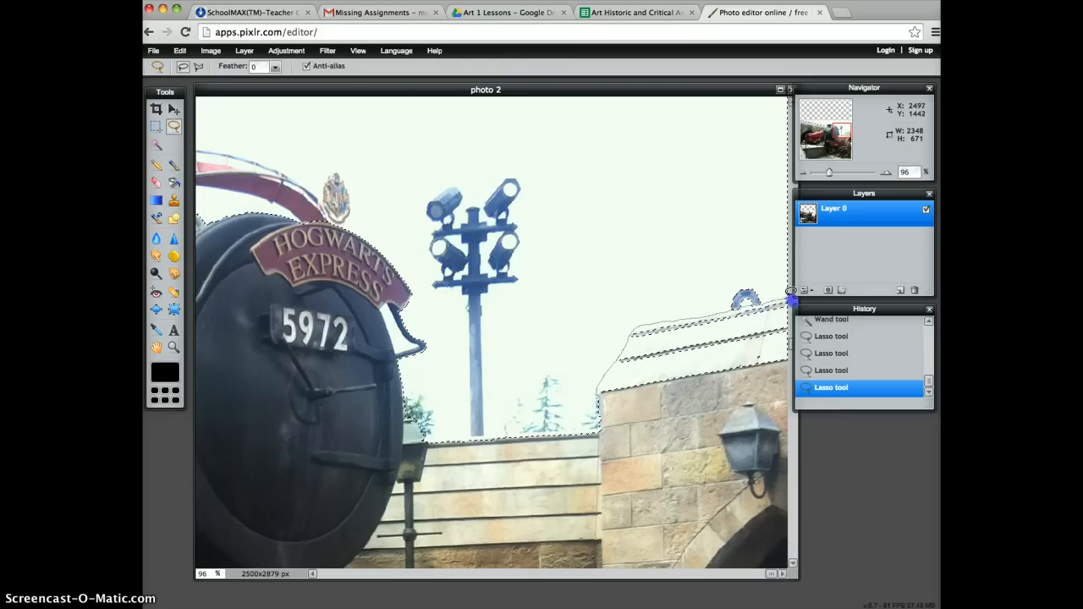
drag(666, 422, 653, 424)
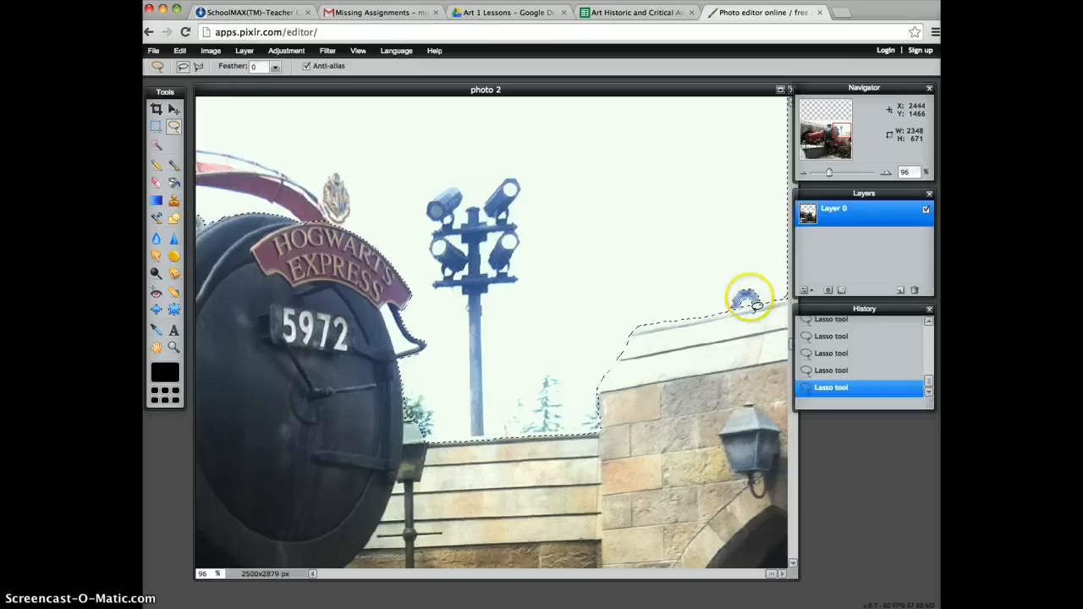
drag(730, 282, 730, 283)
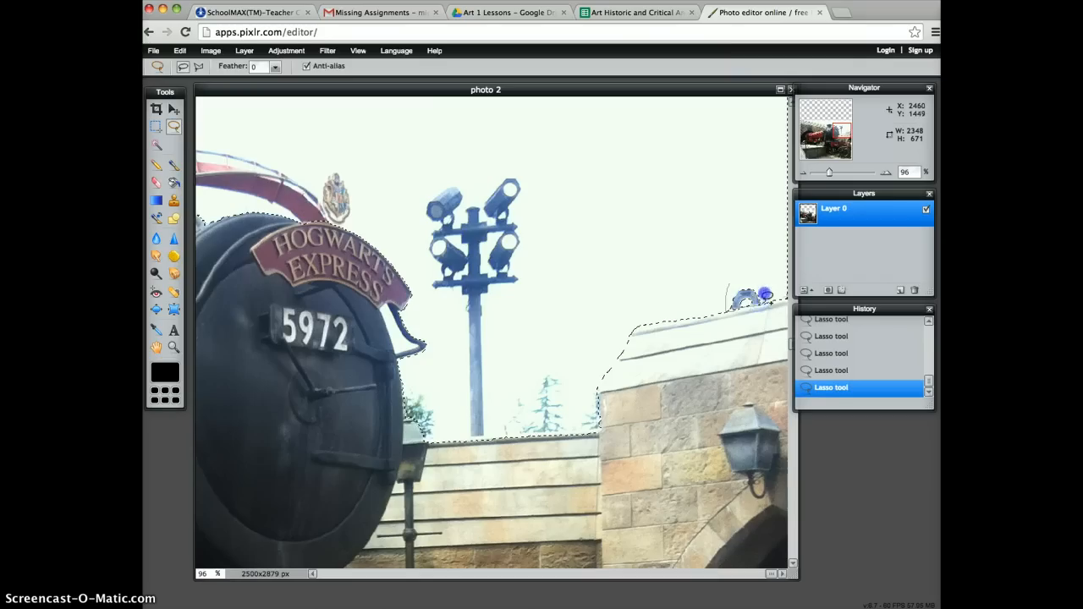
drag(732, 282, 727, 286)
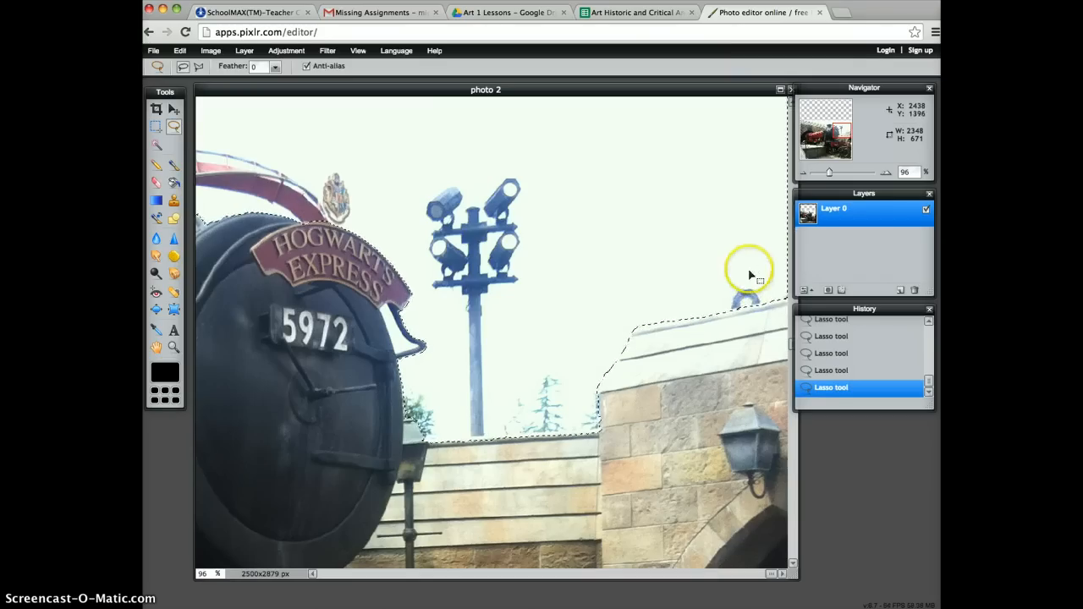
Delete the selected sky with its unwanted objects from the train photo and clear the selection.
click(803, 173)
click(803, 173)
click(803, 173)
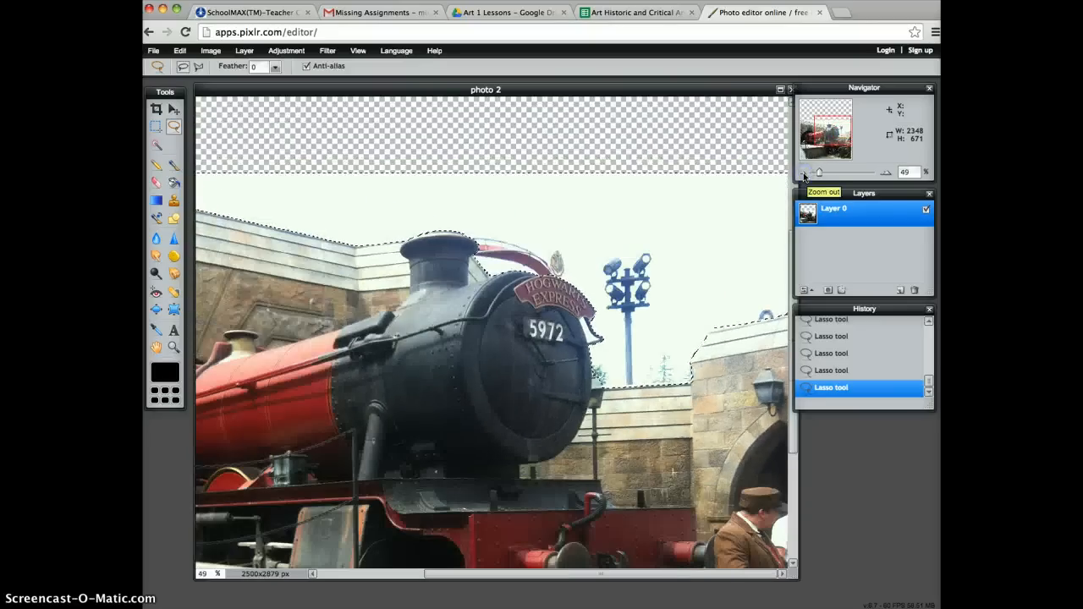
click(803, 173)
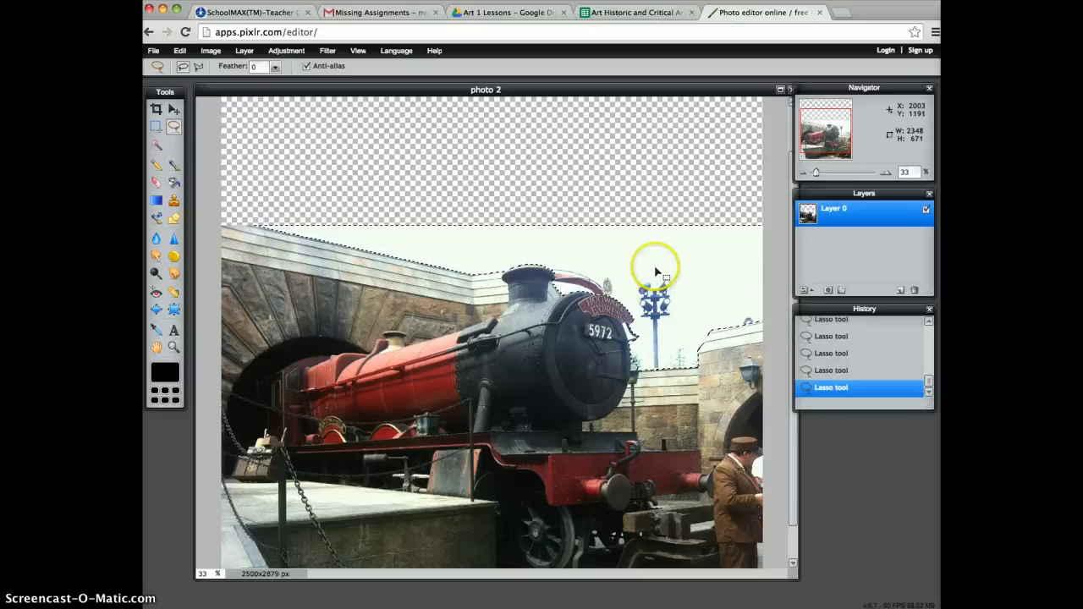
key(Delete)
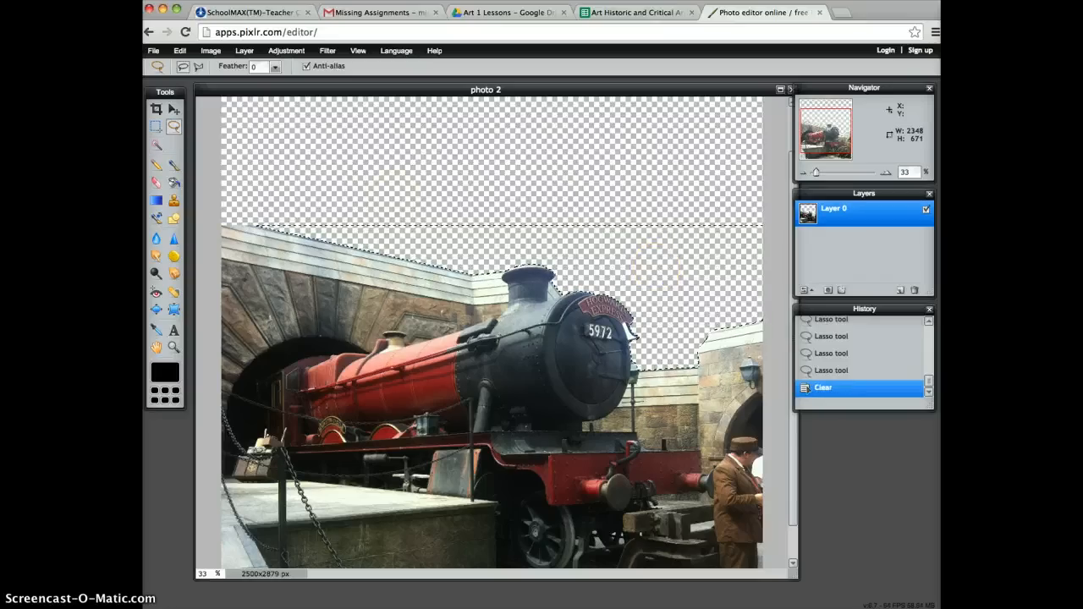
click(156, 125)
click(439, 155)
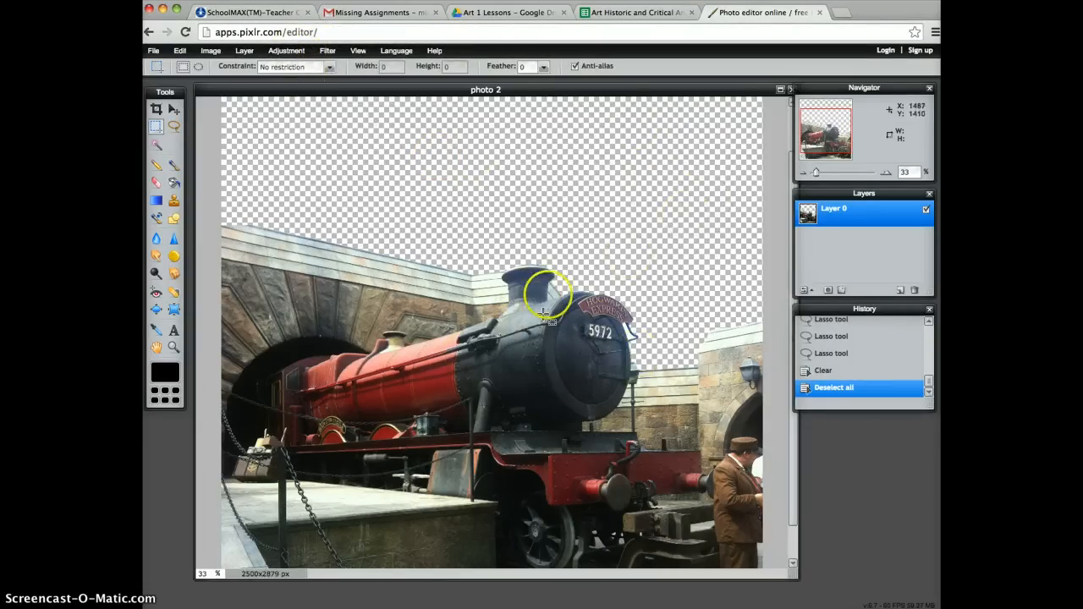
Open photo 1.JPG as a new layer and place it beneath the train layer.
click(248, 51)
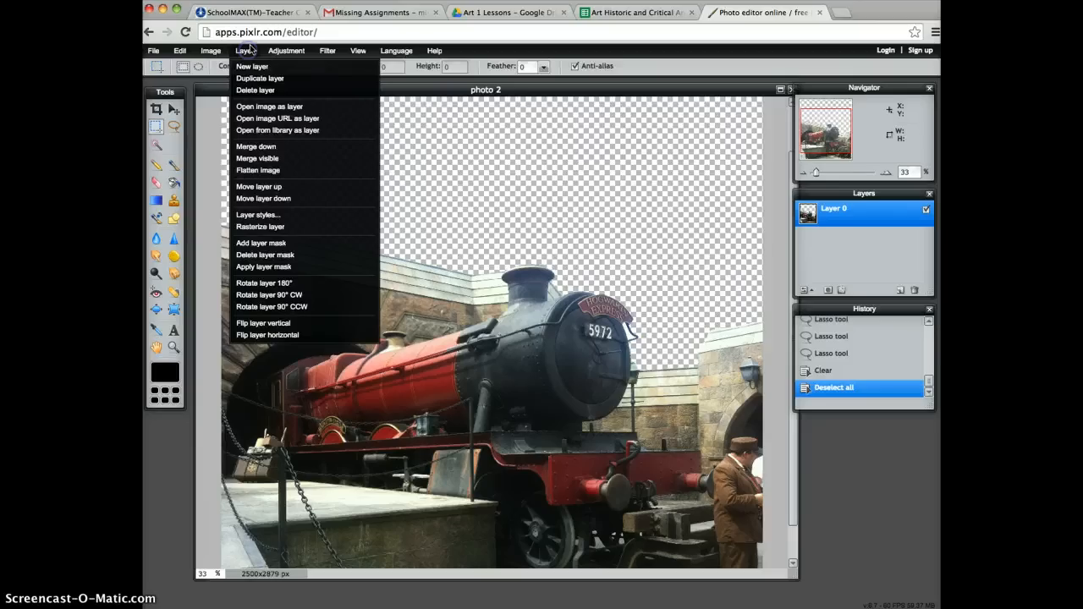
click(261, 107)
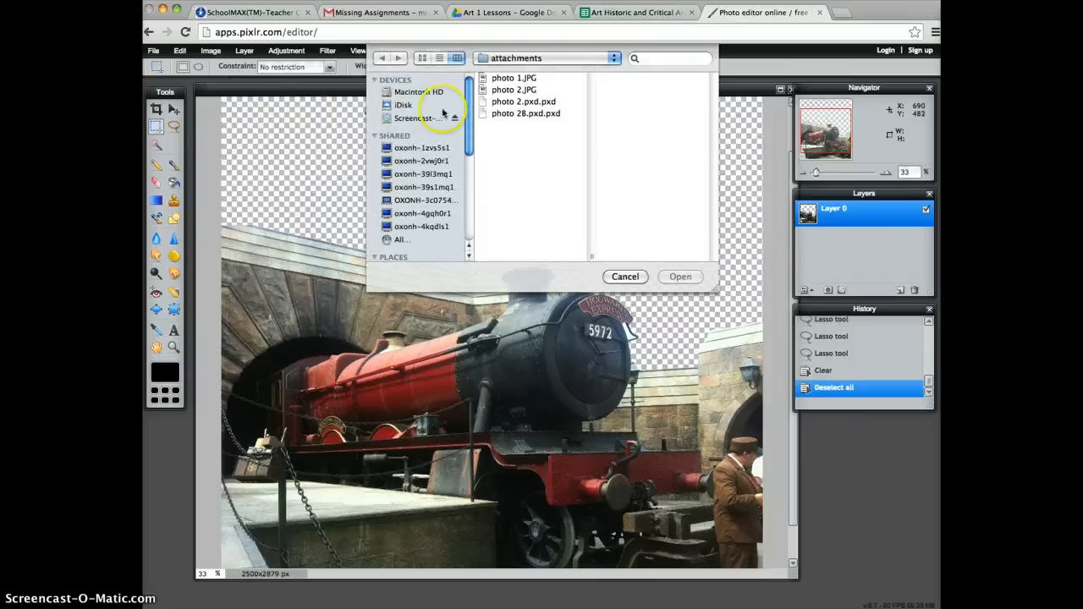
click(513, 89)
click(508, 78)
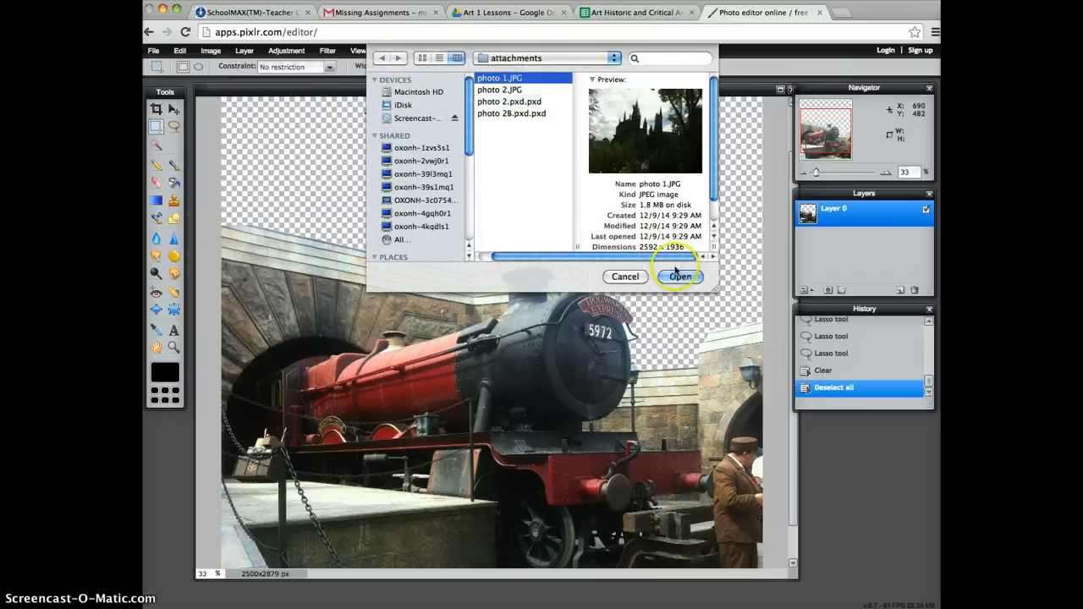
click(681, 277)
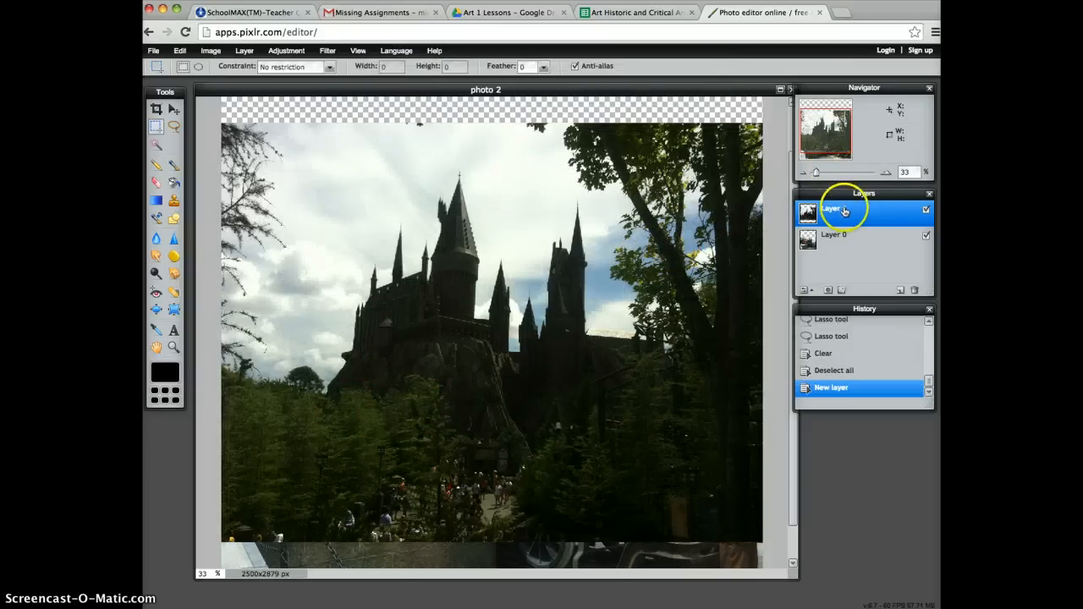
drag(871, 211, 873, 247)
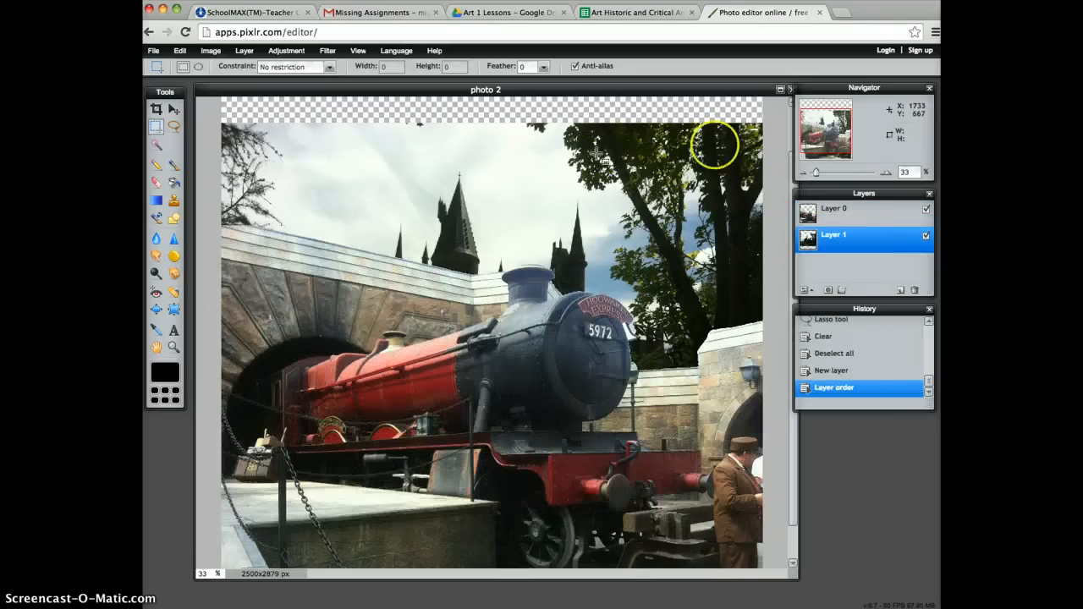
Move the castle layer upward until it covers the transparent area at the top of the canvas.
click(803, 173)
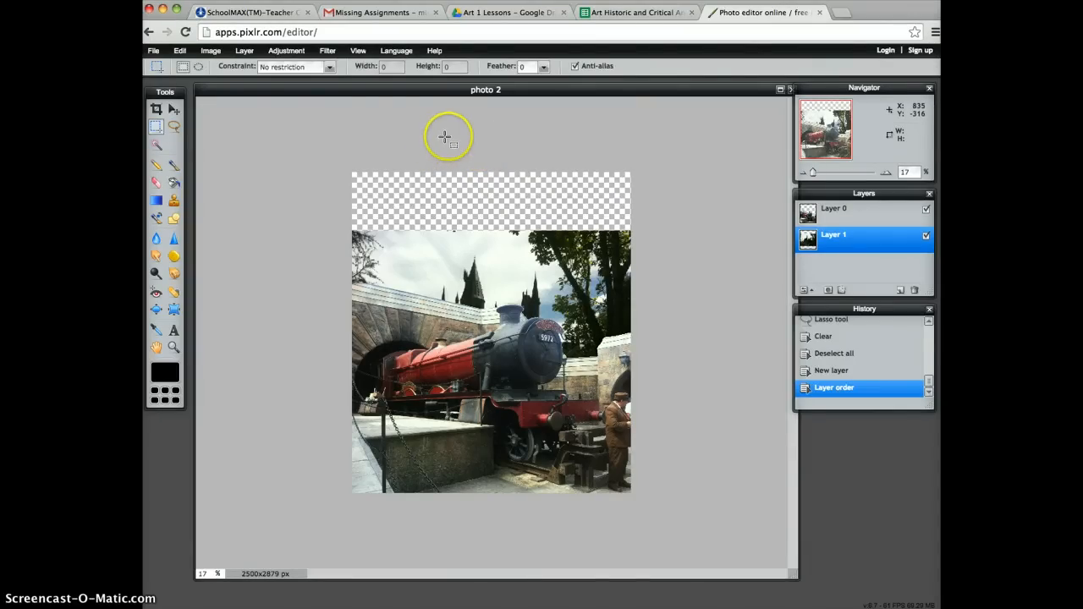
click(174, 108)
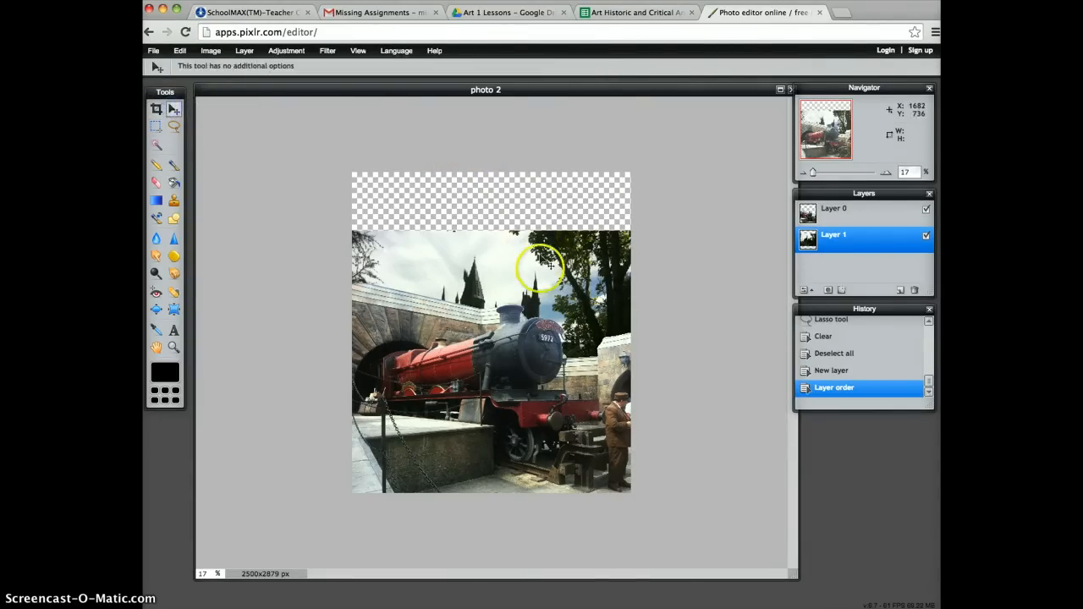
drag(548, 285, 543, 225)
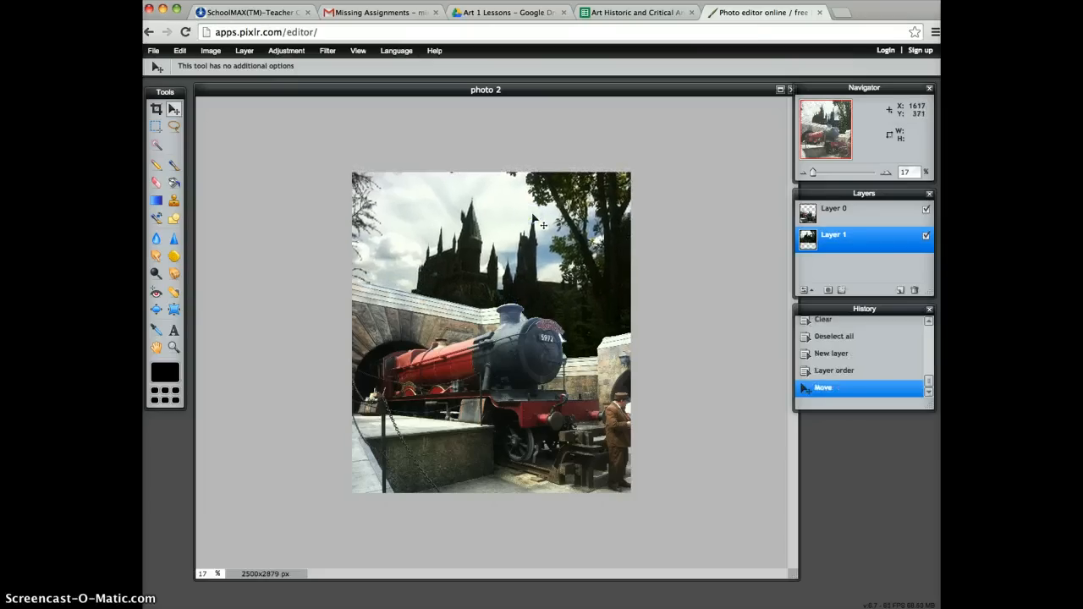
Brighten the castle layer with Curves by anchoring a highlight point on the RBG curve and raising its midtones and shadows.
click(887, 173)
drag(835, 132, 836, 125)
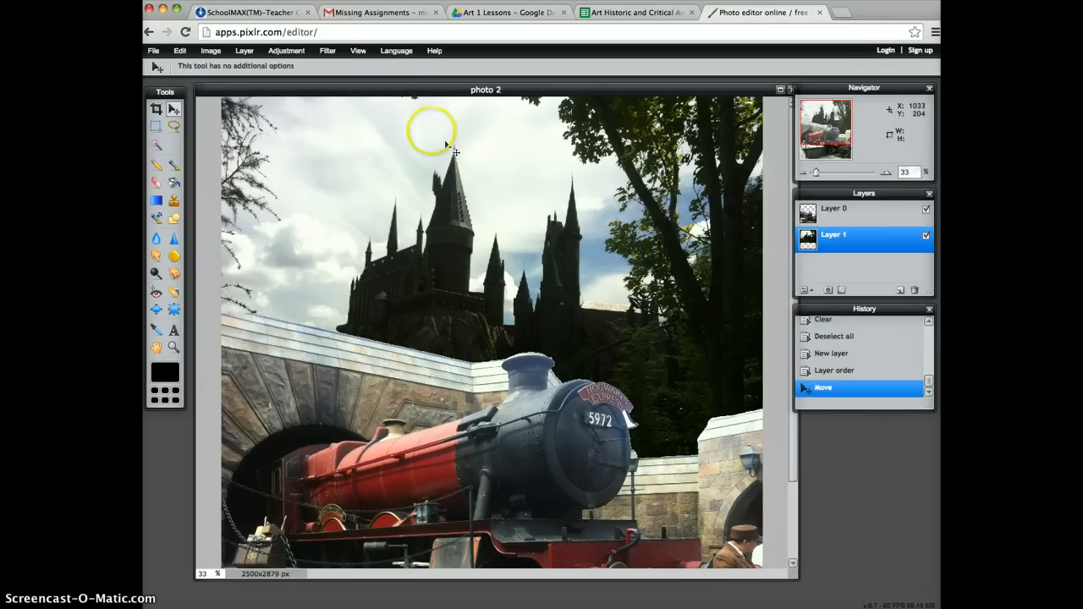
click(288, 54)
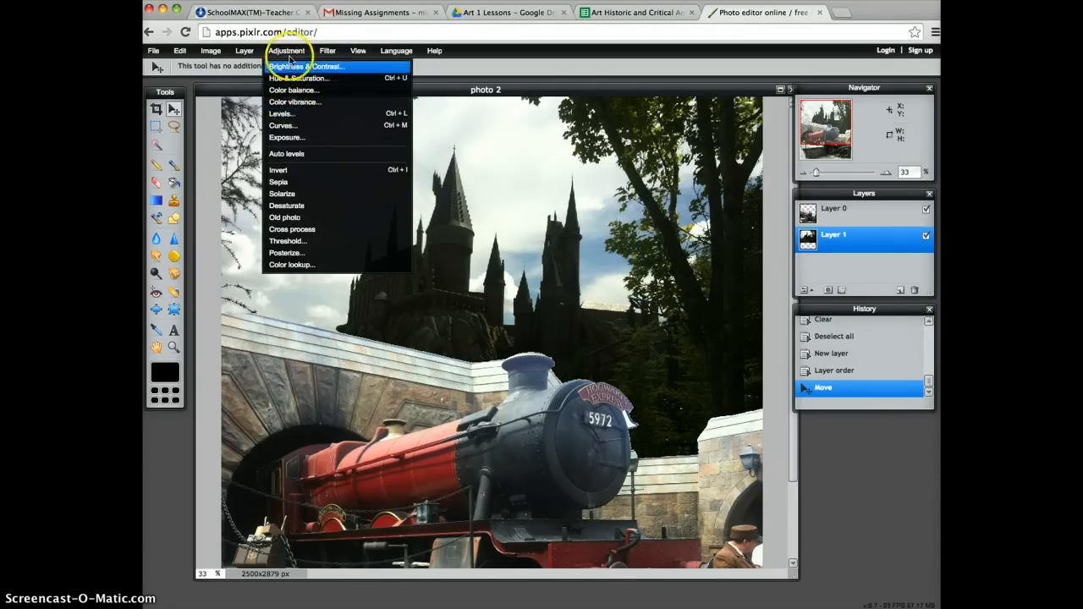
click(284, 127)
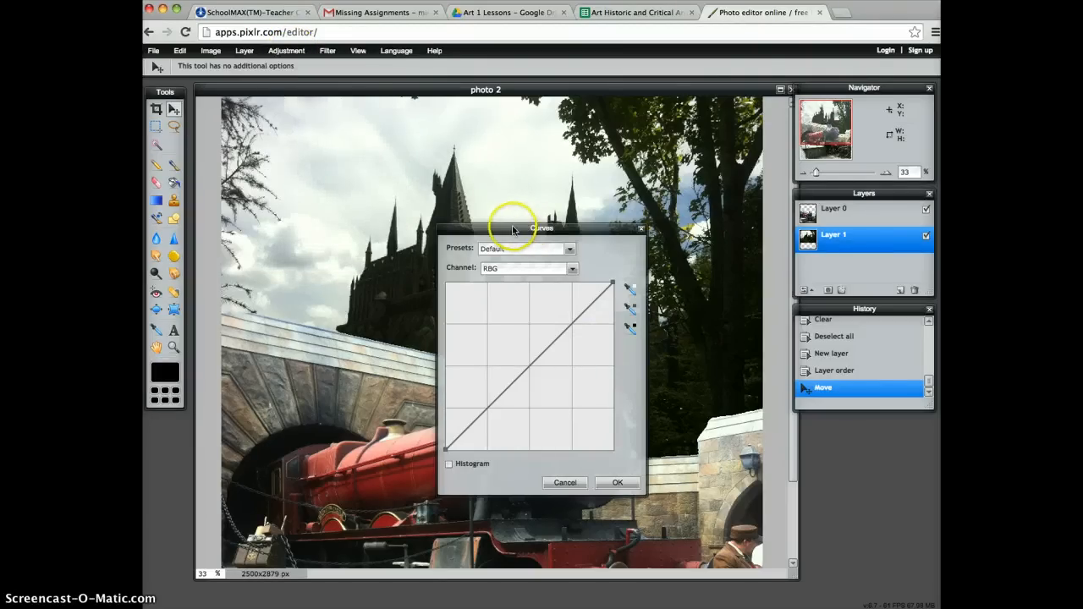
drag(515, 227, 727, 107)
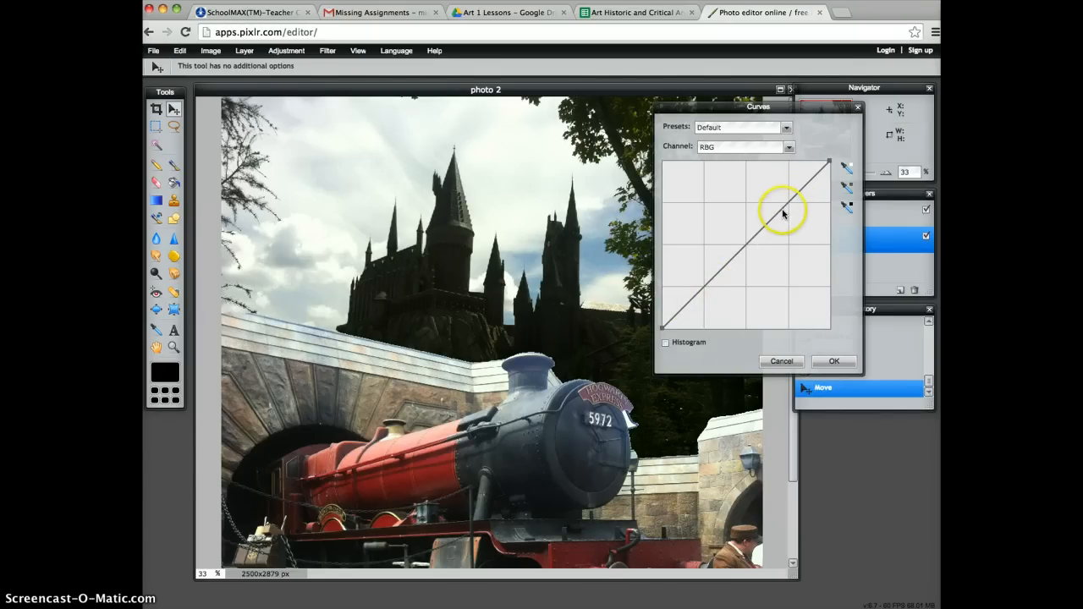
mouse_move(780, 206)
mouse_down()
mouse_move(766, 183)
mouse_move(794, 241)
mouse_move(773, 209)
mouse_move(788, 204)
mouse_up()
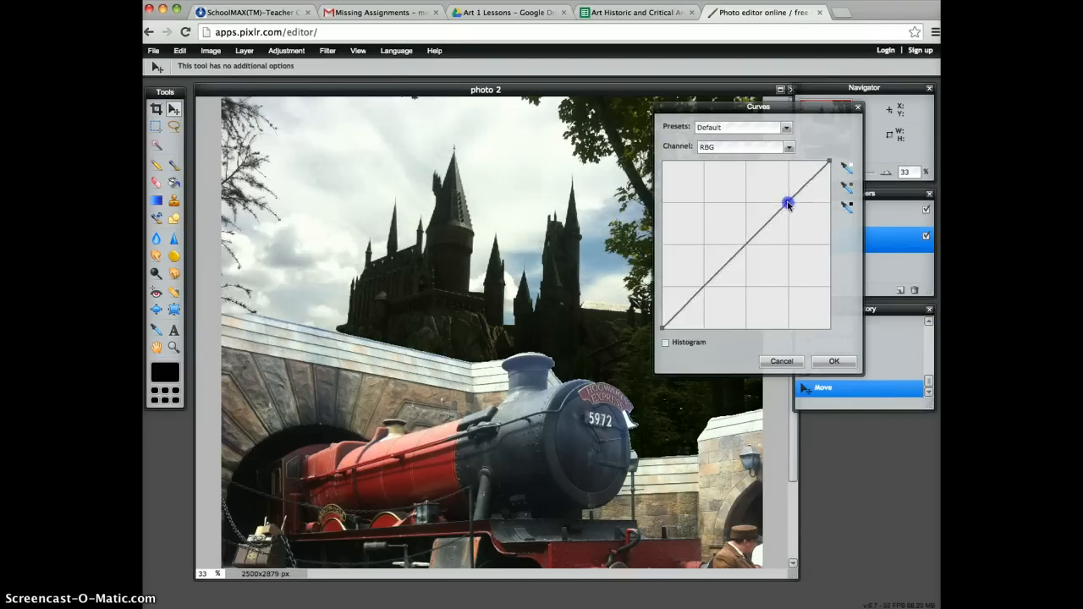
drag(751, 241, 698, 218)
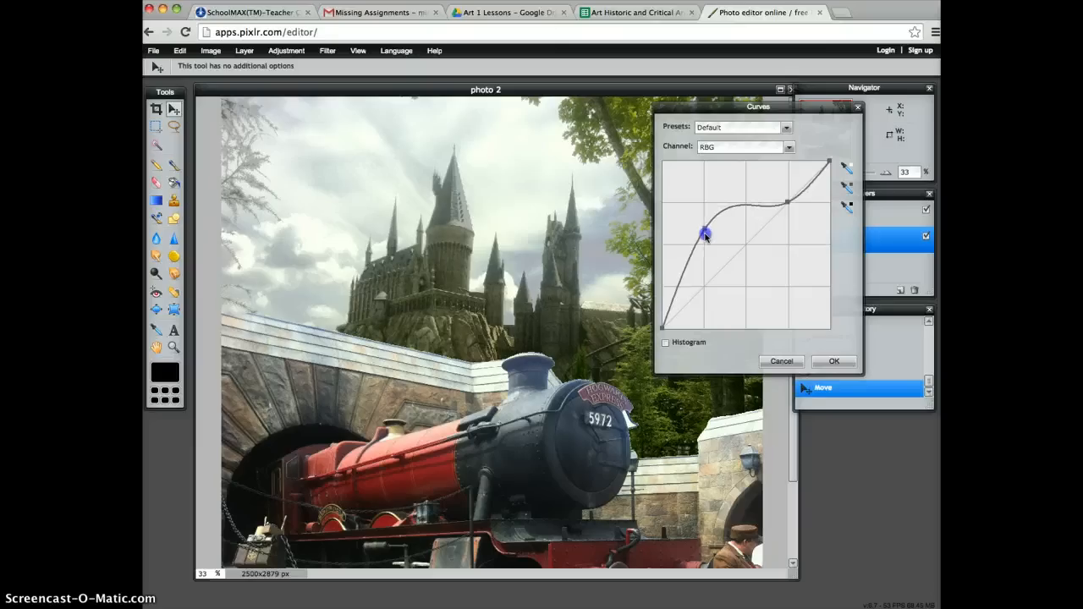
Fine-tune the raised curve with separate shadow and midtone points for a softer lift, and apply it to the castle layer.
drag(706, 237, 706, 240)
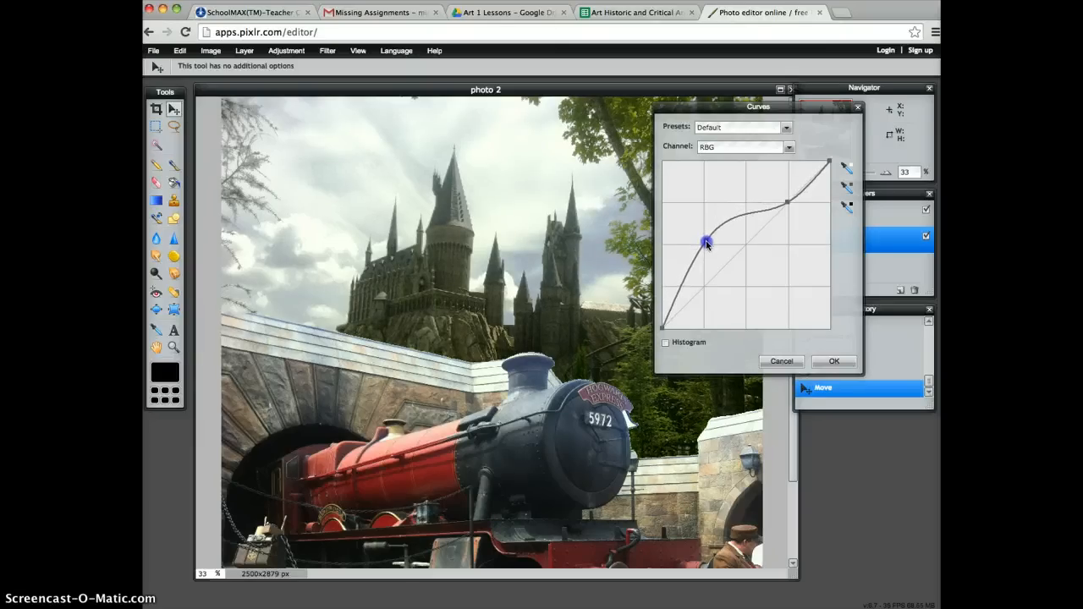
drag(699, 255, 691, 256)
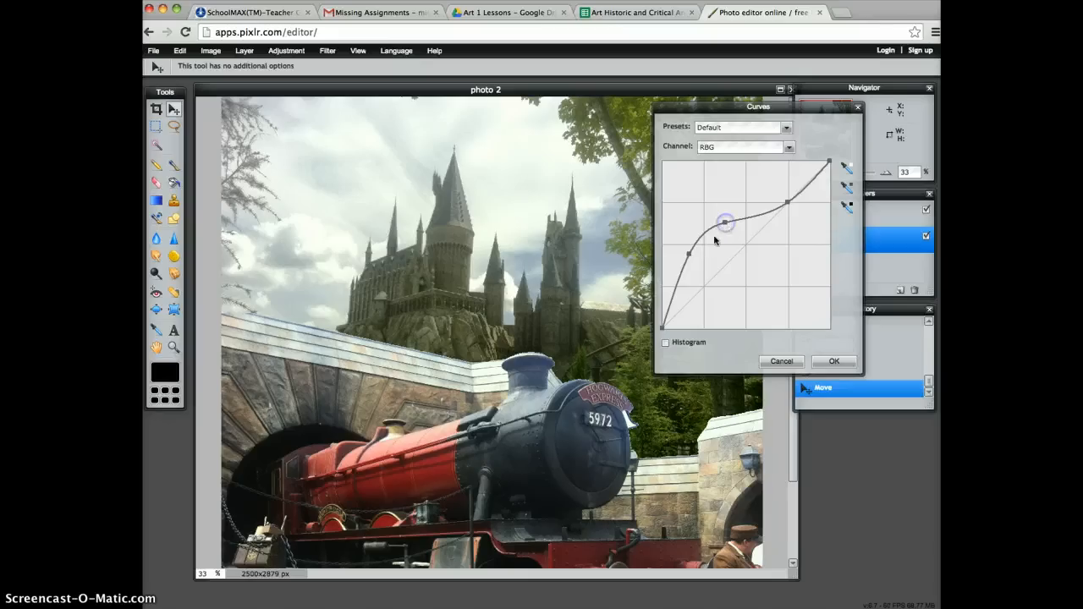
drag(689, 253, 686, 263)
drag(685, 264, 687, 265)
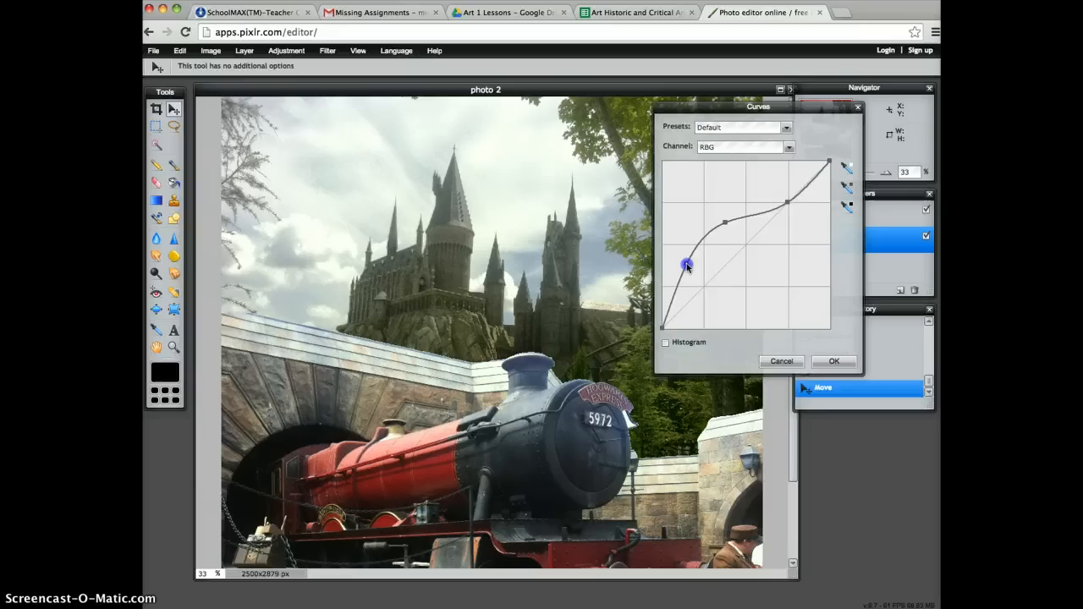
click(725, 225)
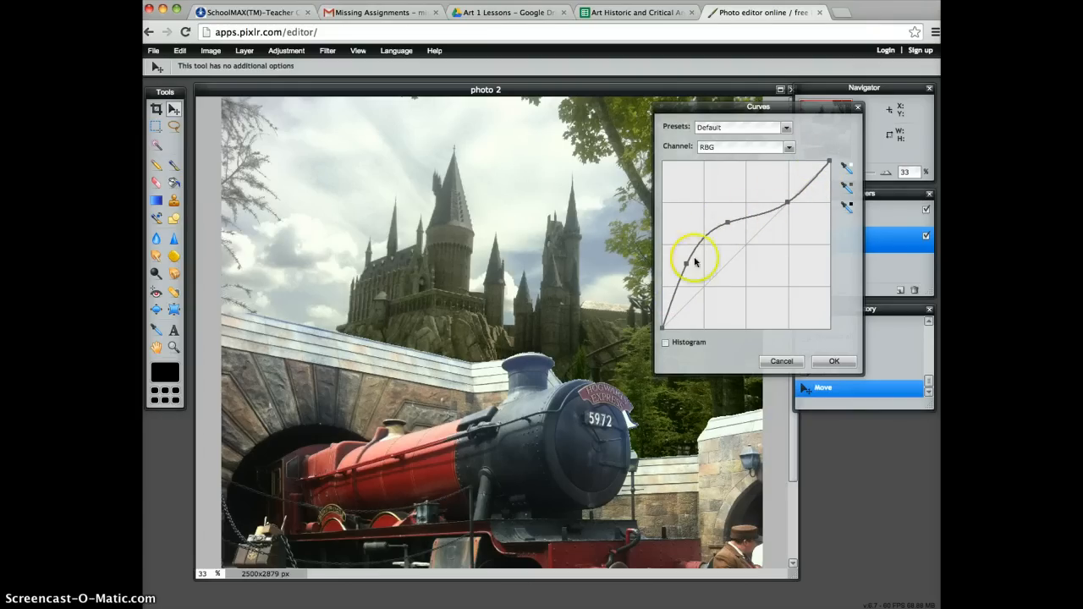
click(836, 362)
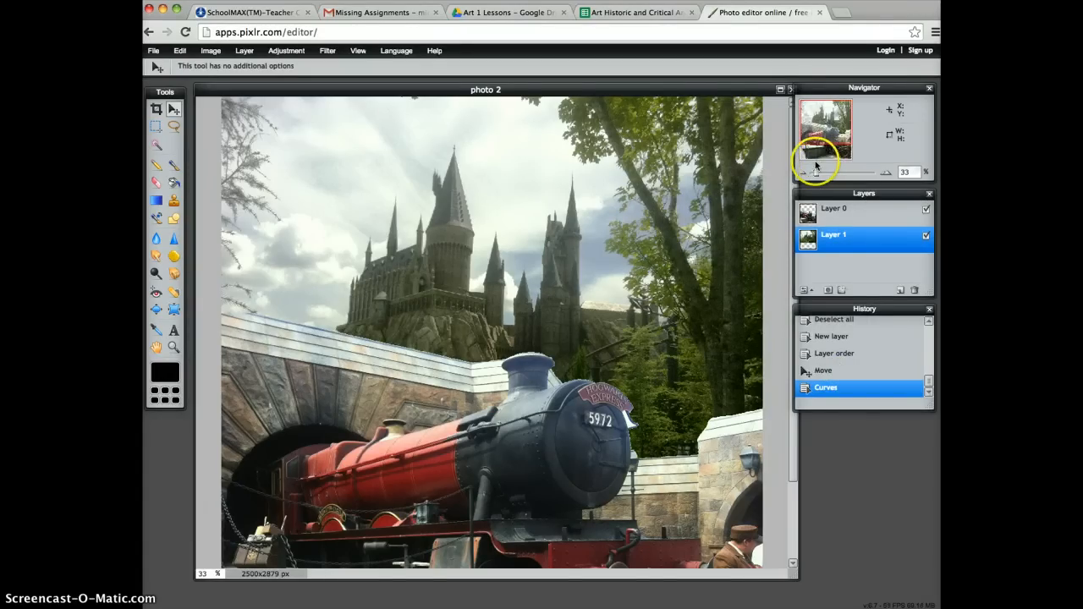
Lasso a piece of the stone wall's top edge, about 204 by 123 px, on Layer 0 and paste a copy as a new layer.
mouse_move(835, 131)
mouse_down()
mouse_move(835, 142)
mouse_move(838, 124)
mouse_move(838, 134)
mouse_up()
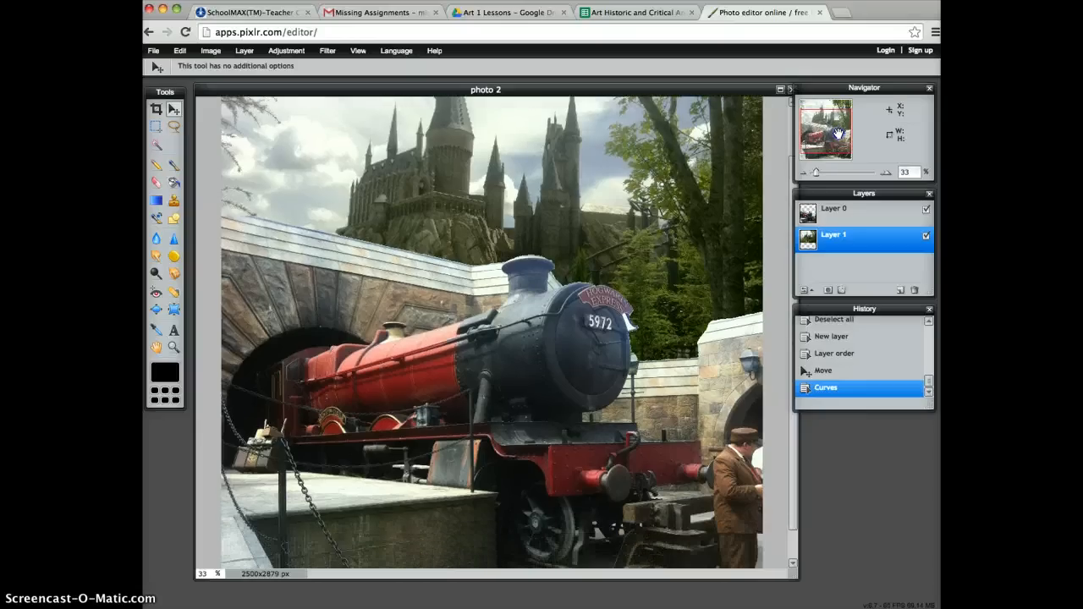
drag(837, 134, 838, 129)
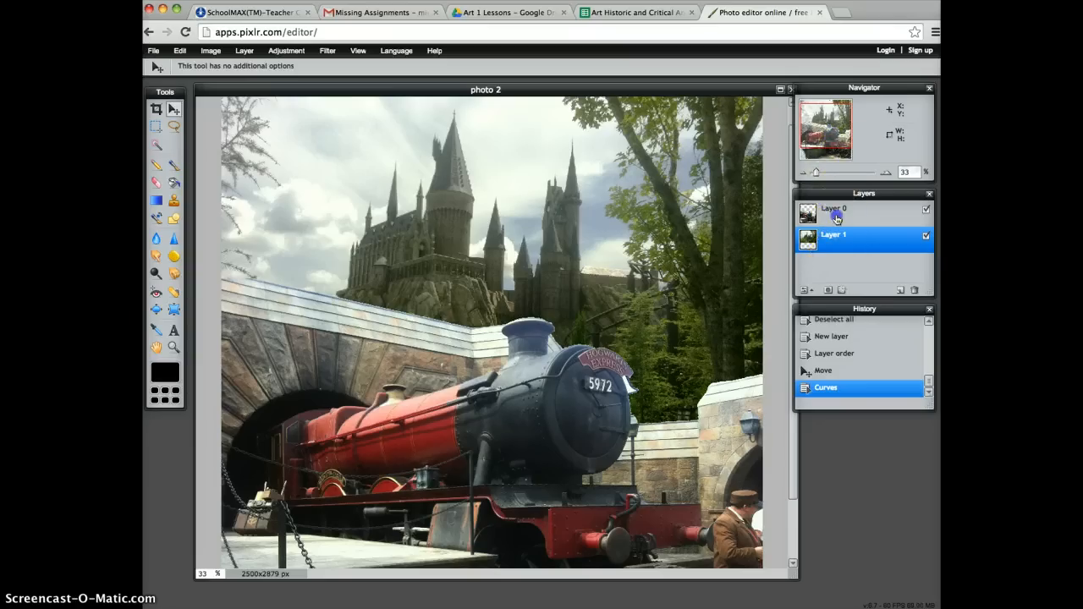
click(895, 203)
click(886, 172)
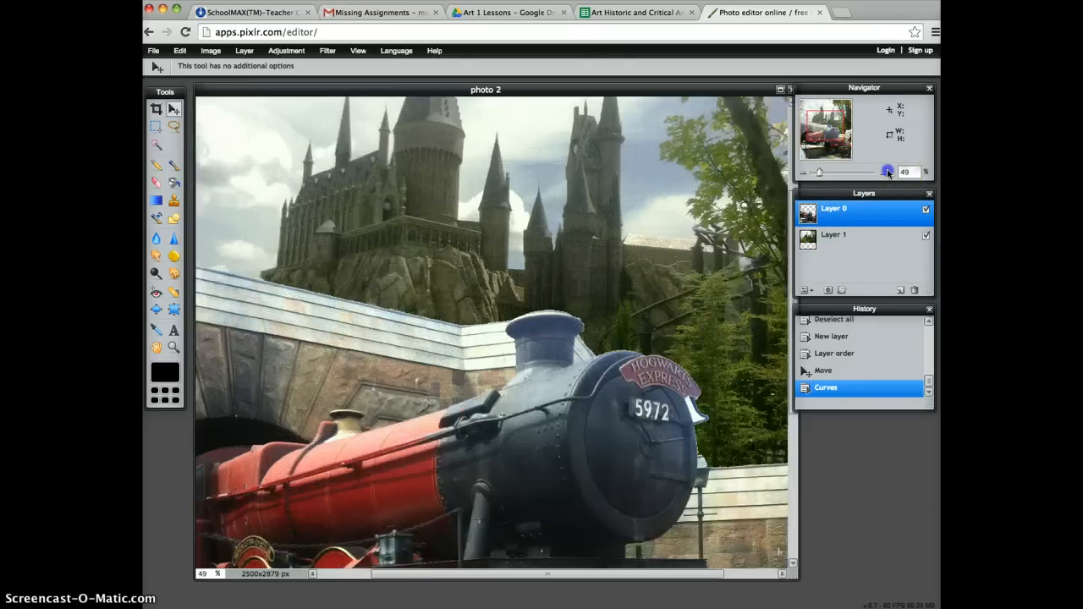
click(886, 172)
drag(829, 134, 788, 129)
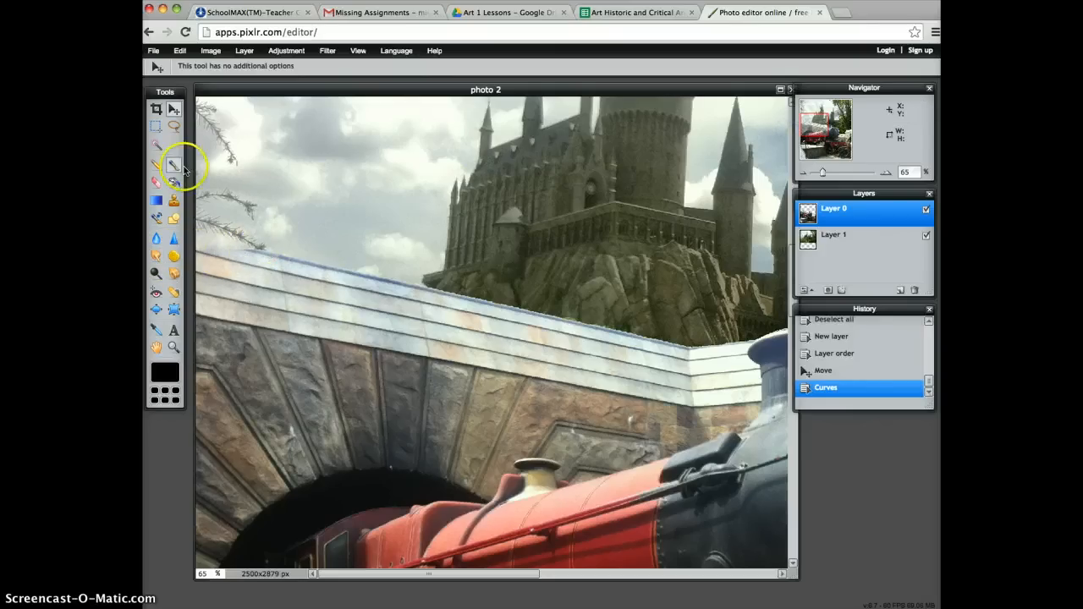
click(174, 127)
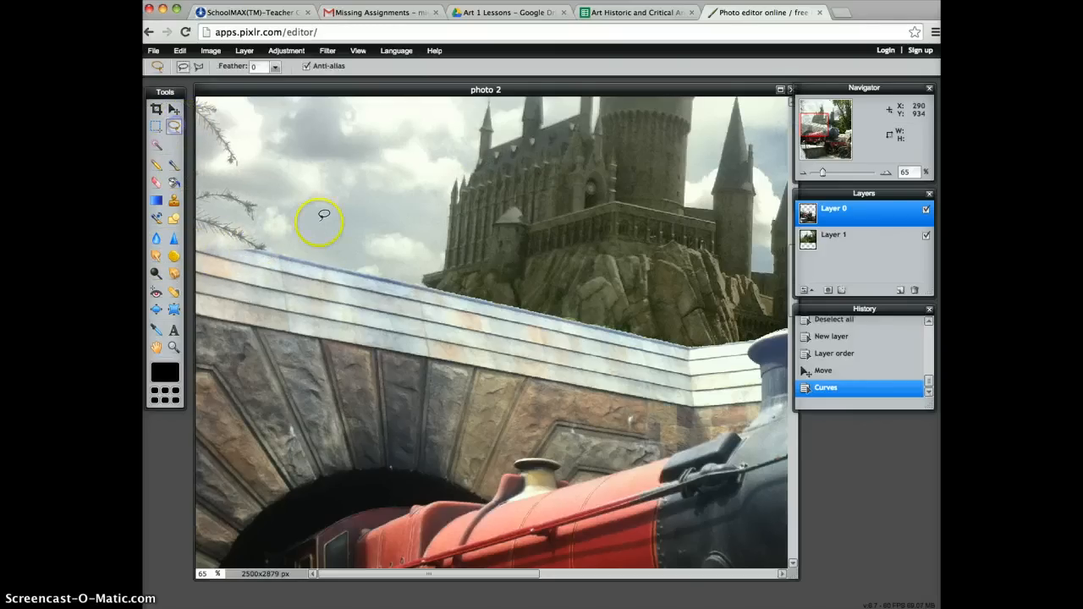
mouse_move(317, 251)
mouse_down()
mouse_move(302, 277)
mouse_move(349, 293)
mouse_move(382, 288)
mouse_move(366, 259)
mouse_move(304, 247)
mouse_up()
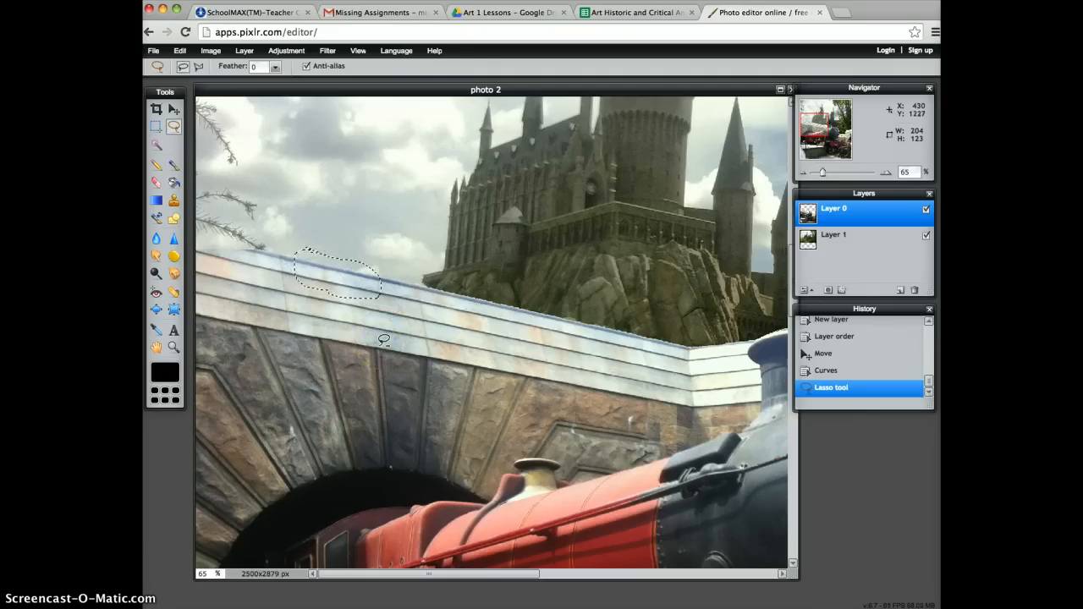
key(ctrl+c)
key(ctrl+v)
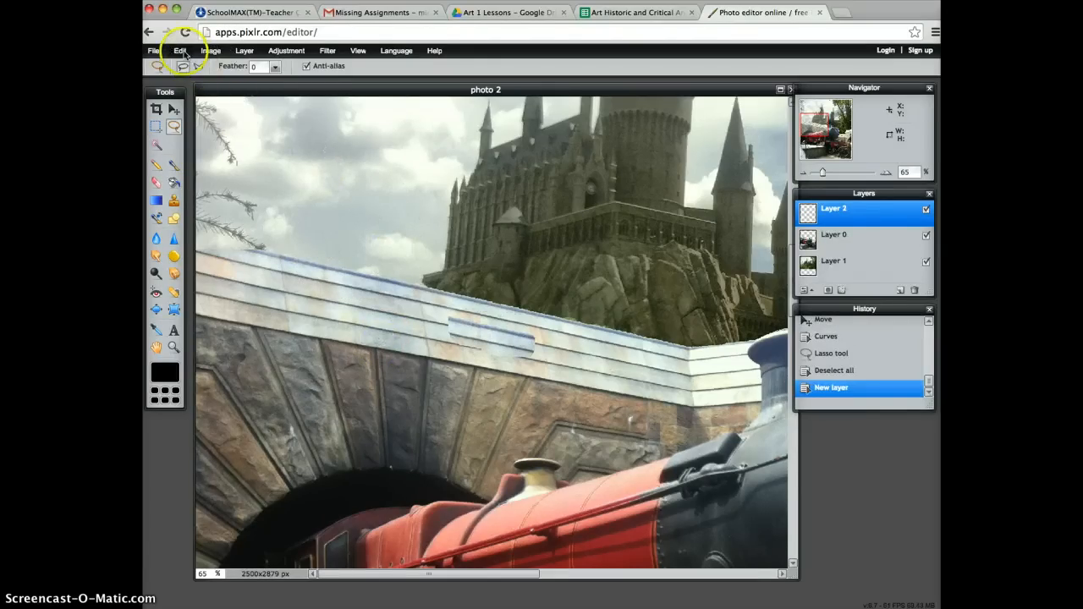
Move the pasted wall patch to the left end of the wall, lining it up with the existing top edge.
click(180, 50)
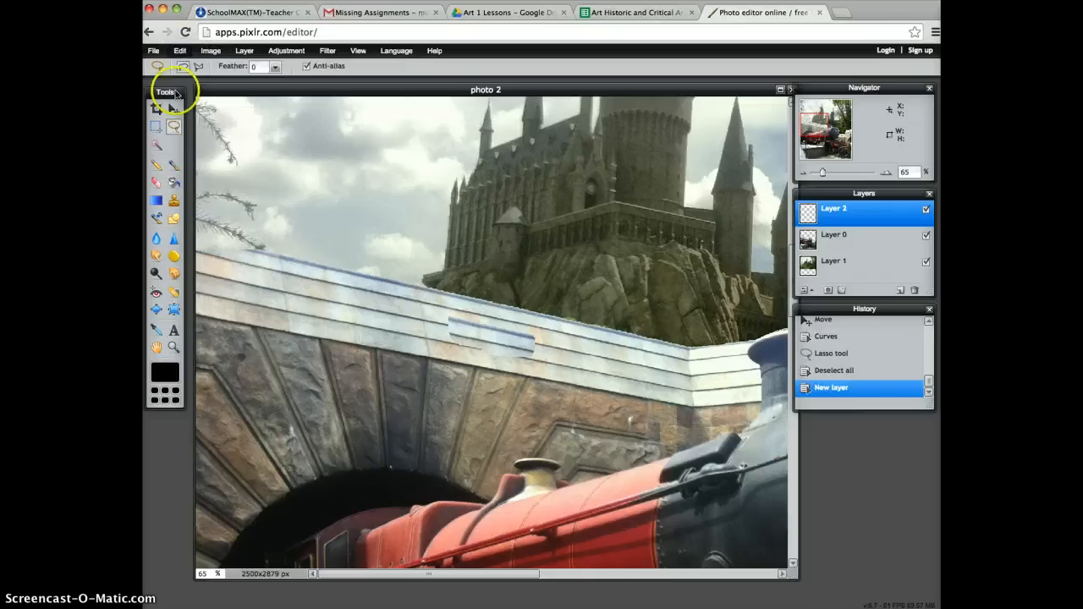
click(173, 109)
drag(535, 275, 395, 293)
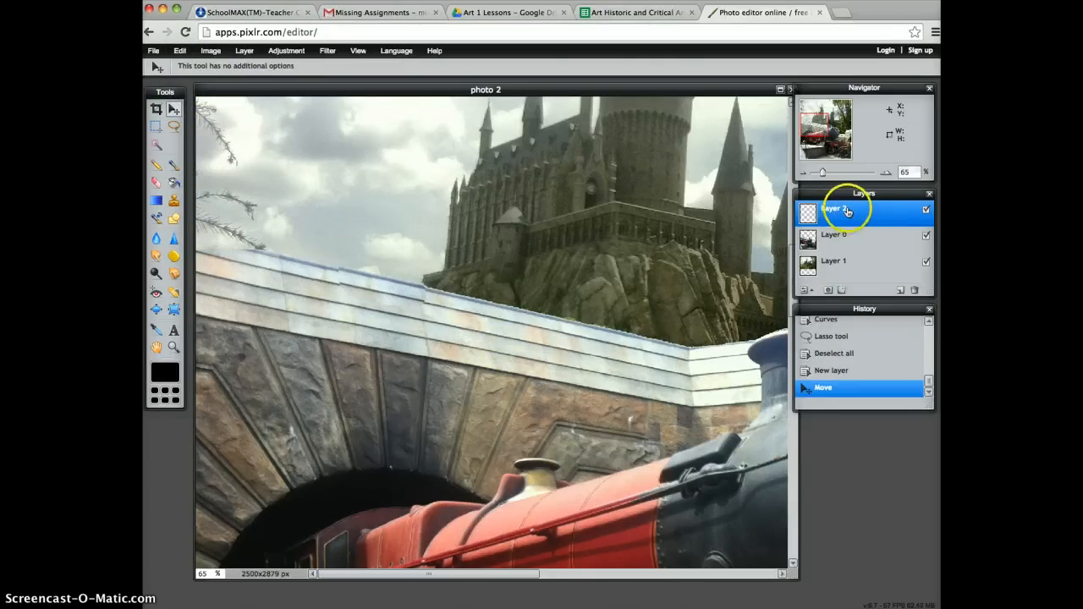
drag(370, 285, 241, 261)
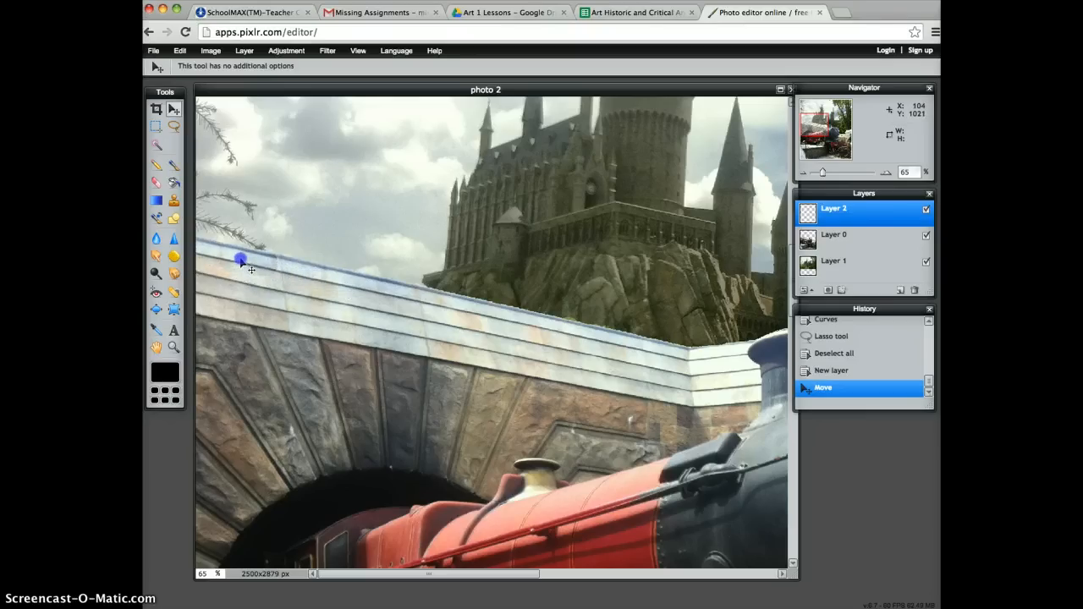
drag(241, 261, 240, 260)
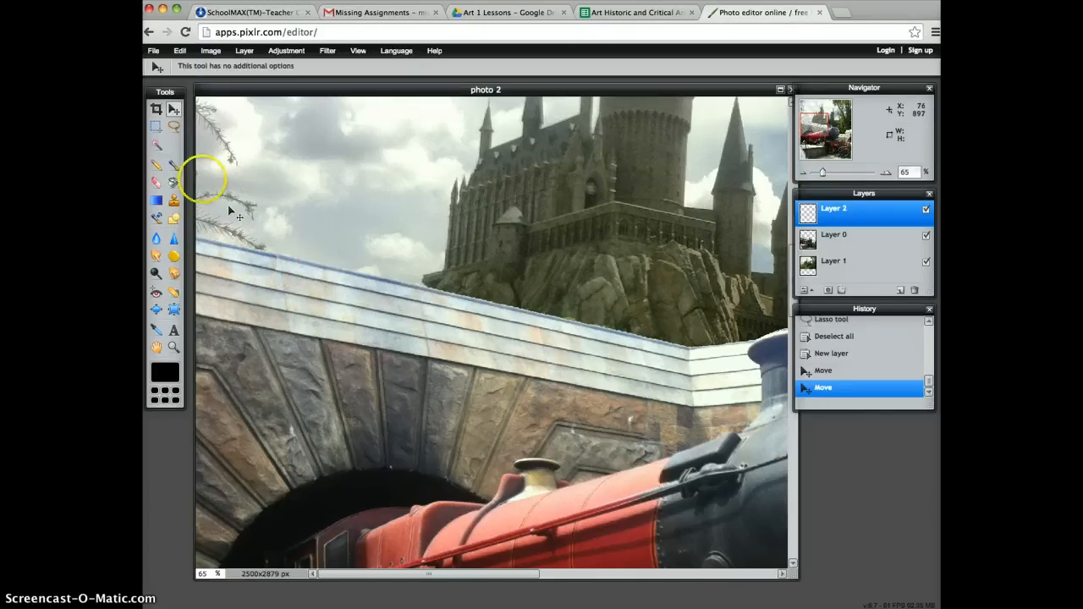
Blend the patch's lower edge into the wall with a soft size 50 Eraser, and merge the patch layer down into Layer 0.
click(155, 181)
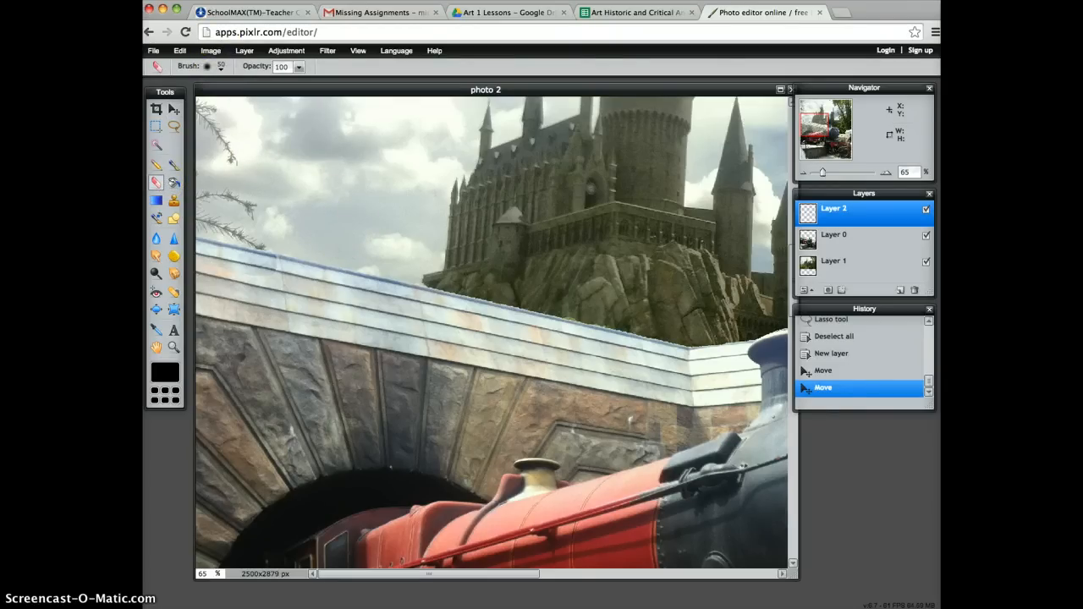
click(221, 66)
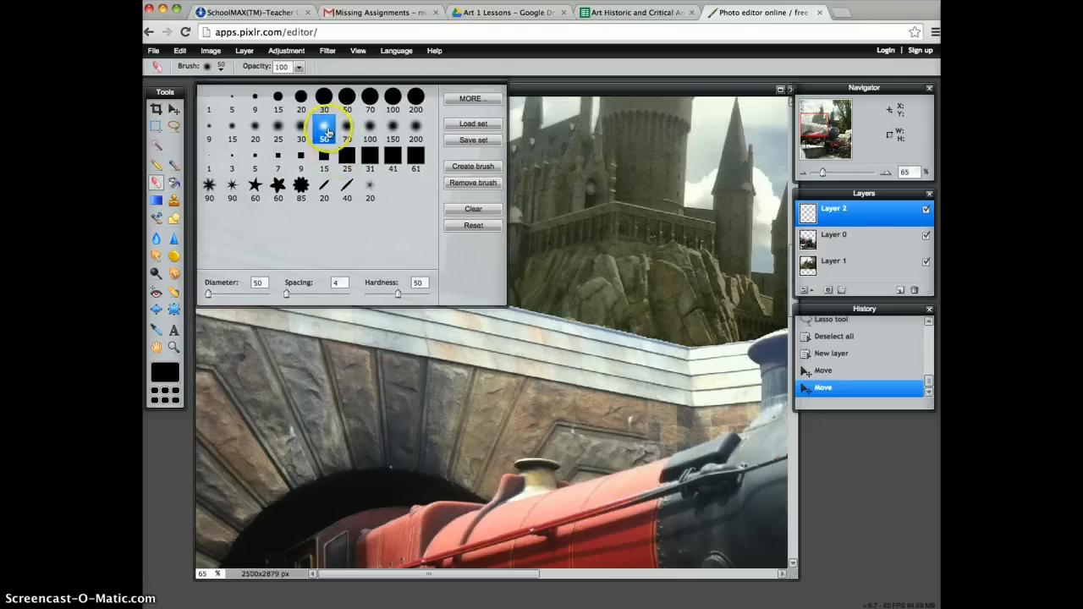
click(550, 90)
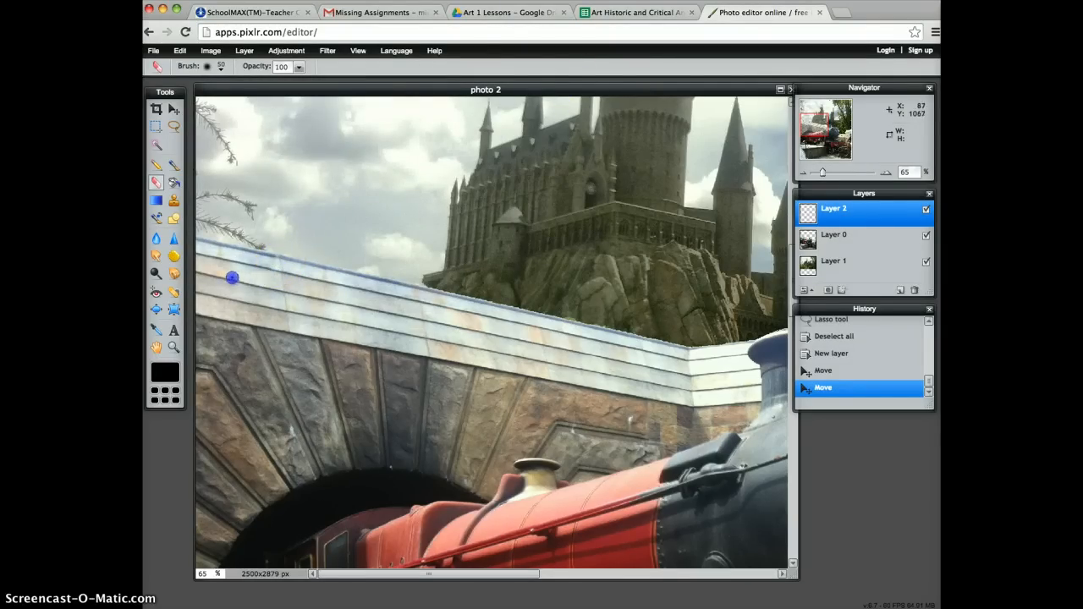
mouse_move(193, 271)
mouse_down()
mouse_move(288, 255)
mouse_move(271, 278)
mouse_up()
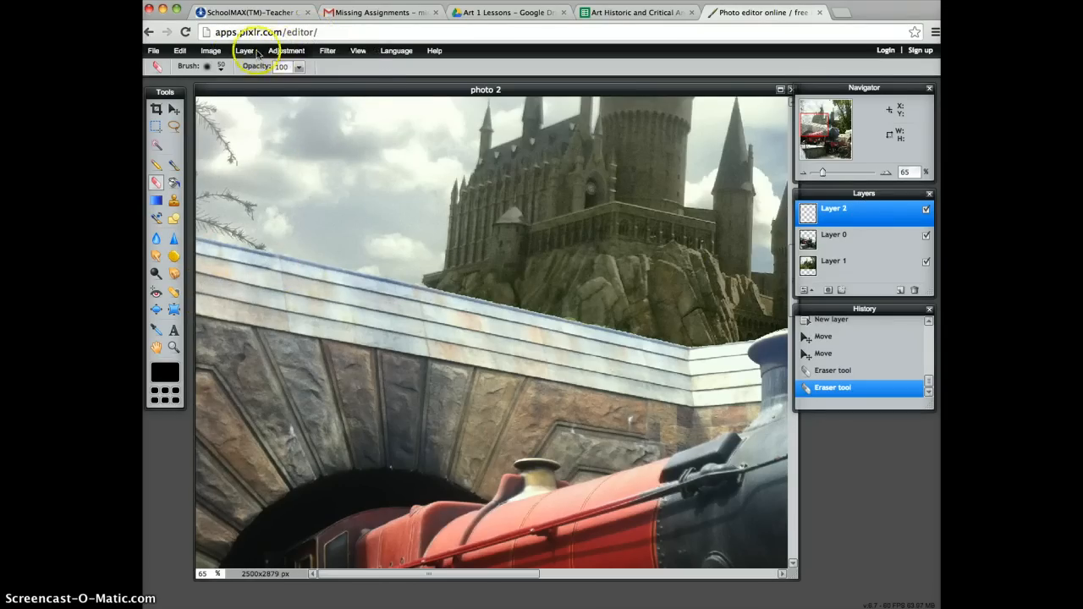
click(243, 51)
click(256, 146)
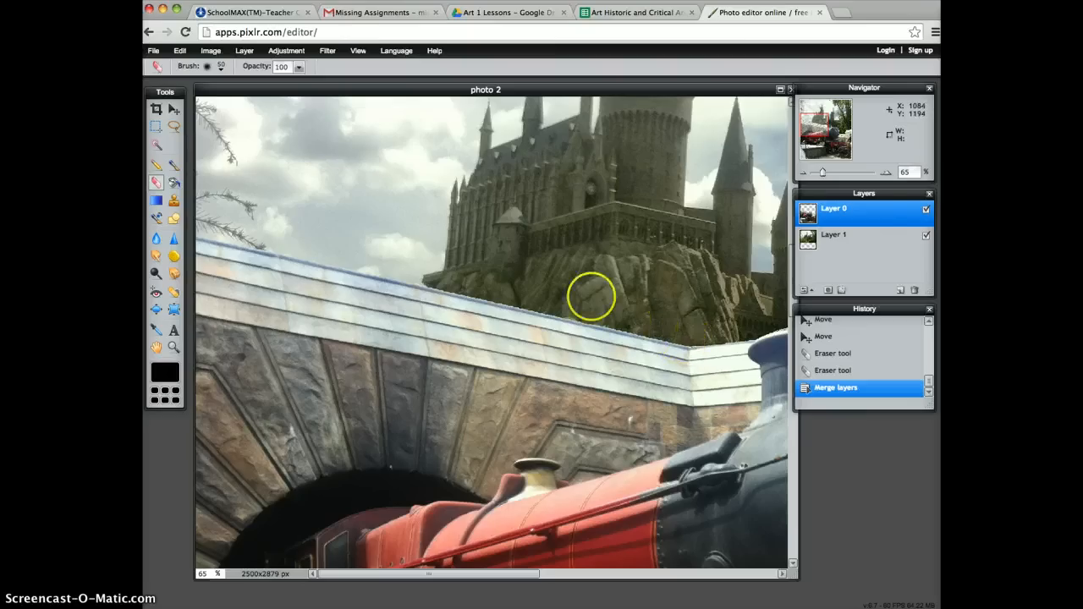
Select the leftover white area beside the 5972 plate with the Wand tool at tolerance 21, clear it and deselect.
click(885, 172)
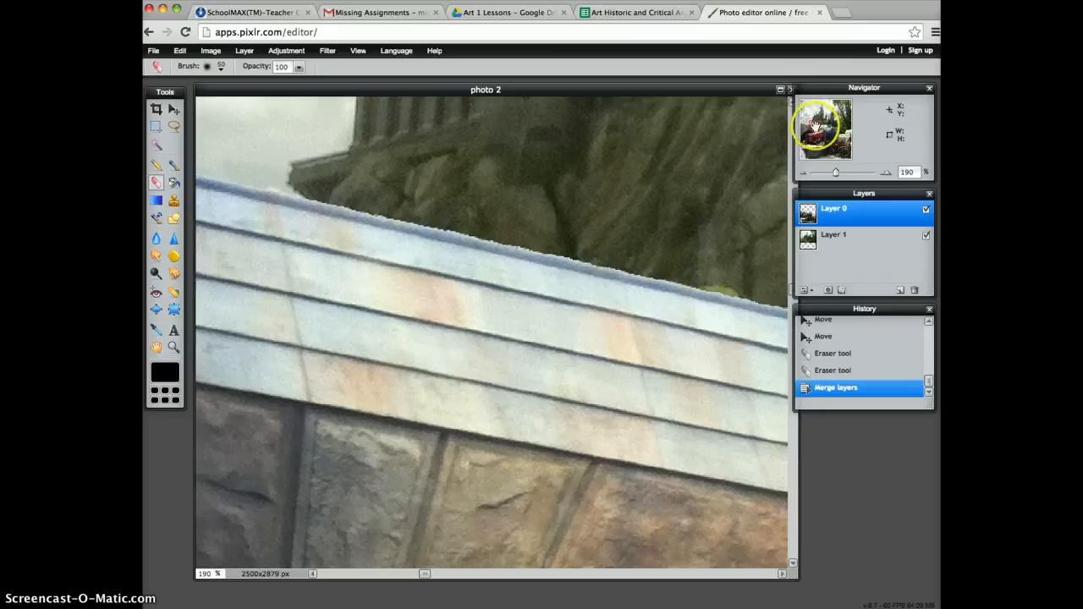
mouse_move(815, 127)
mouse_down()
mouse_move(792, 124)
mouse_move(833, 128)
mouse_up()
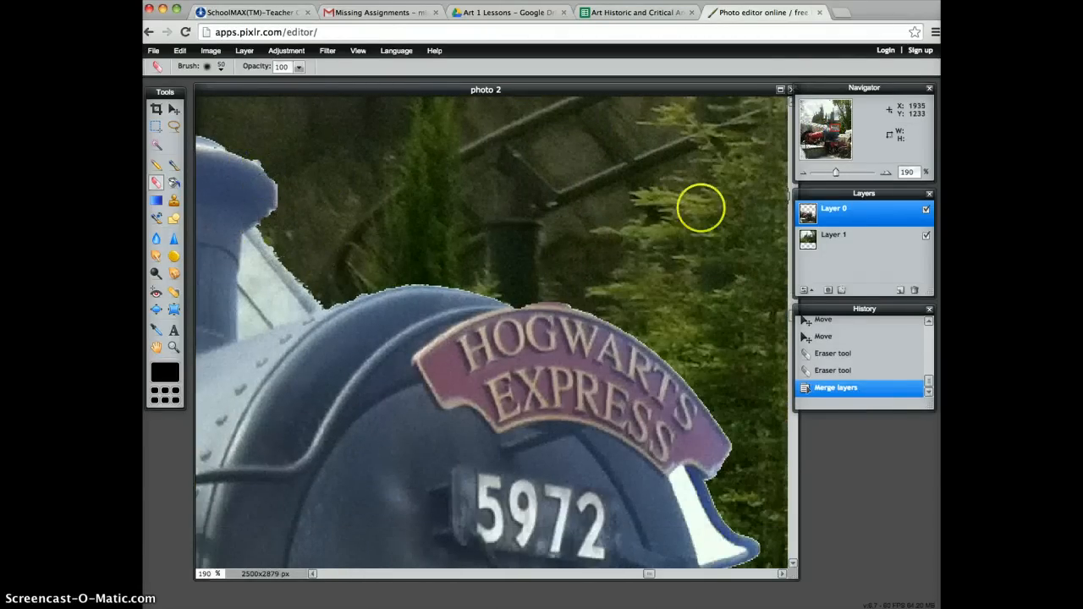
drag(840, 132, 845, 136)
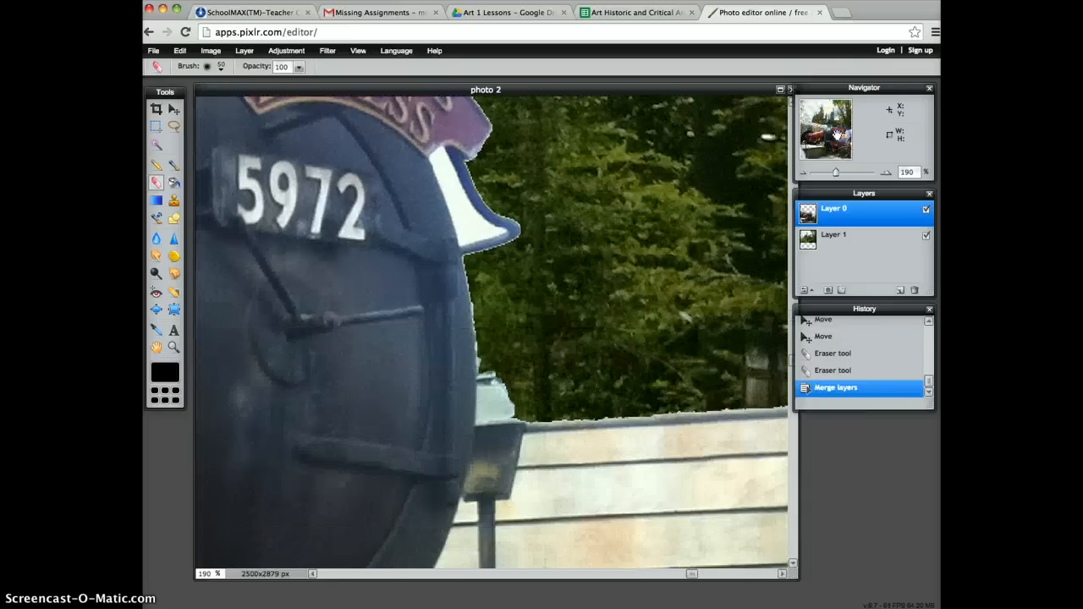
click(156, 144)
click(470, 223)
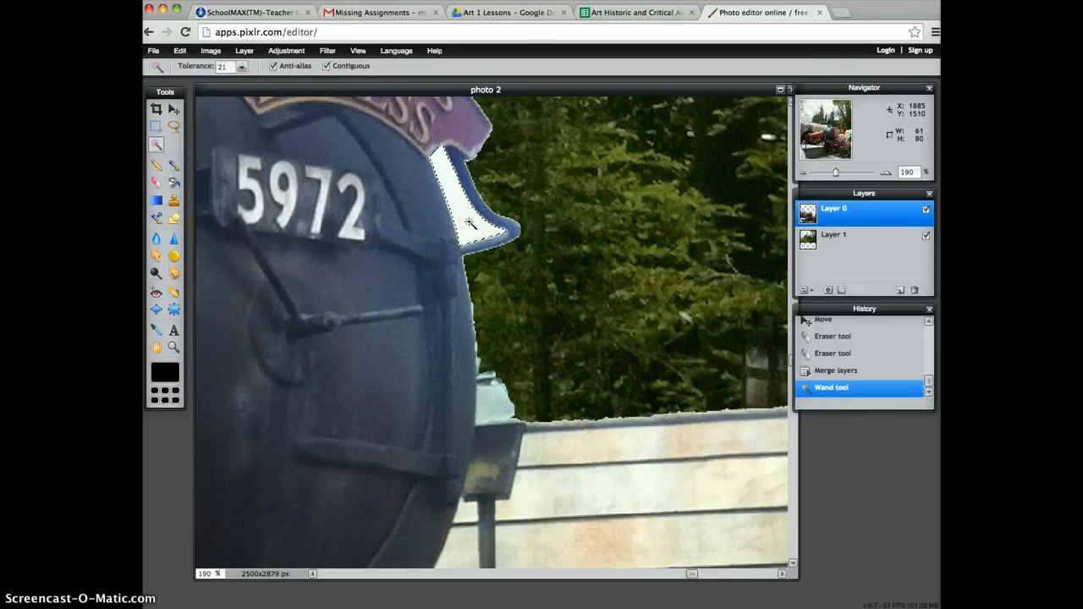
key(Delete)
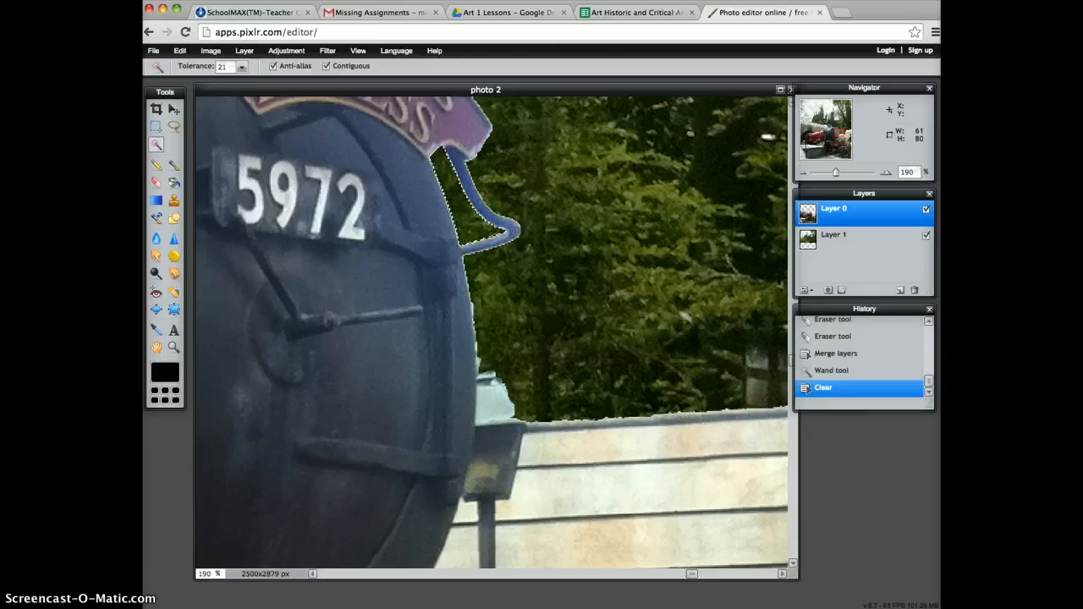
click(155, 127)
click(618, 200)
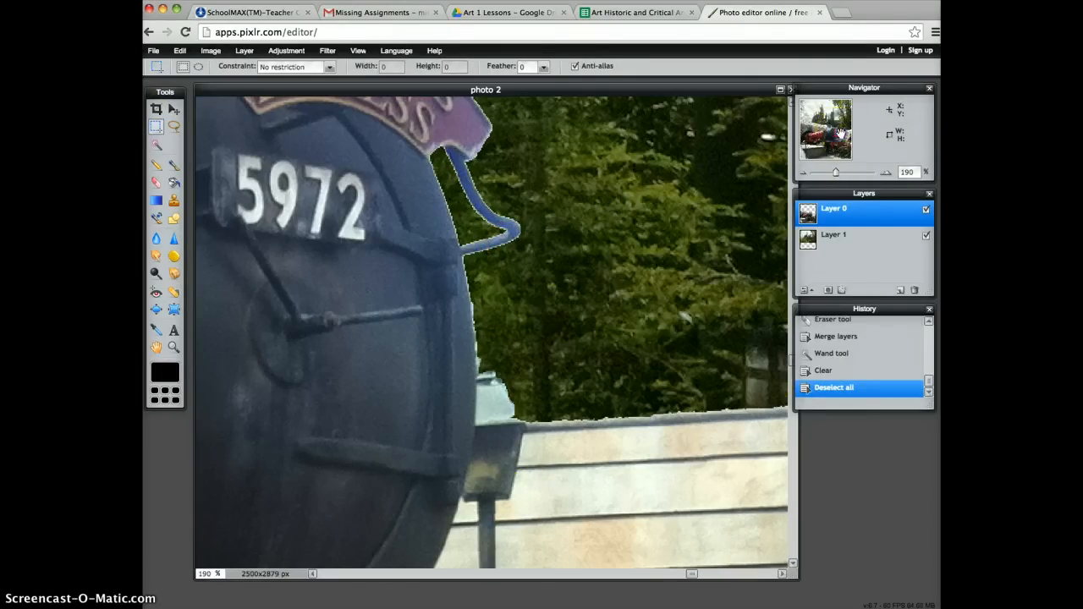
Smooth the top edge of the roof above the lamp with a harder size 15 Eraser brush, and undo the last stroke.
drag(838, 127, 851, 132)
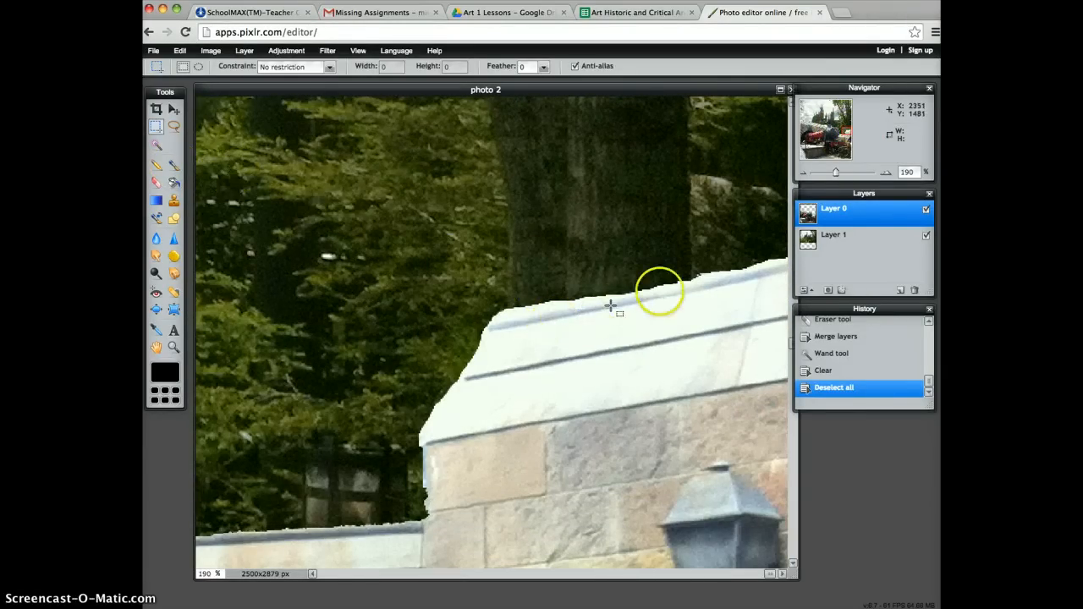
click(156, 182)
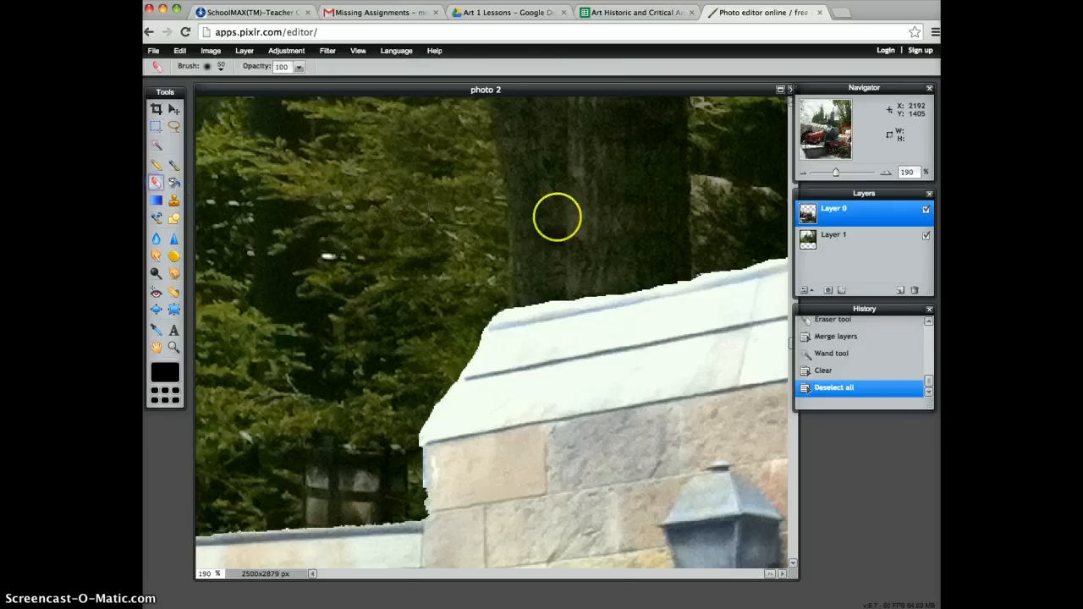
click(221, 67)
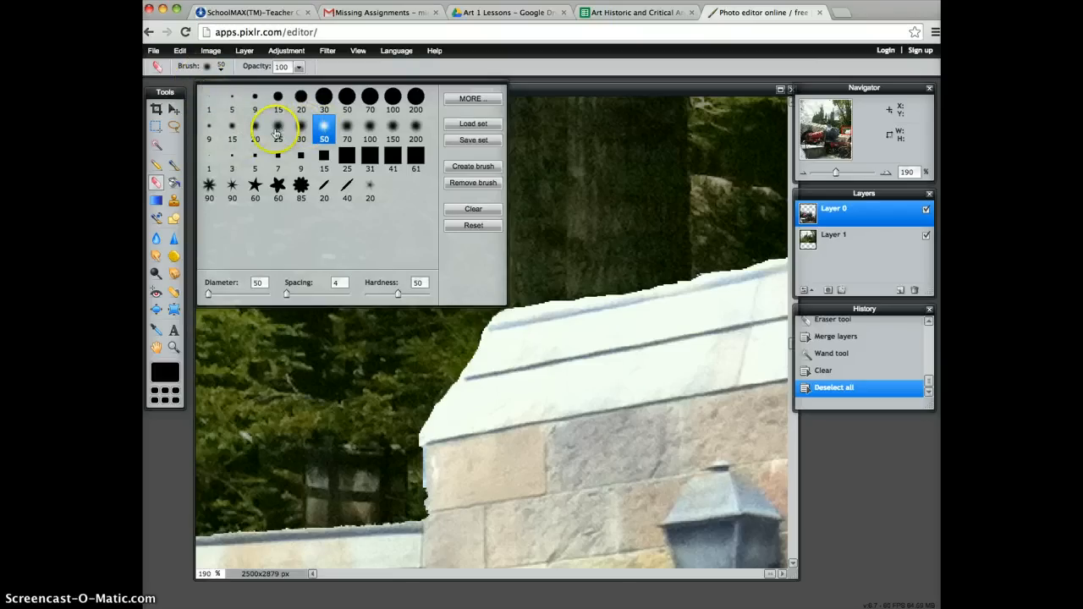
click(233, 131)
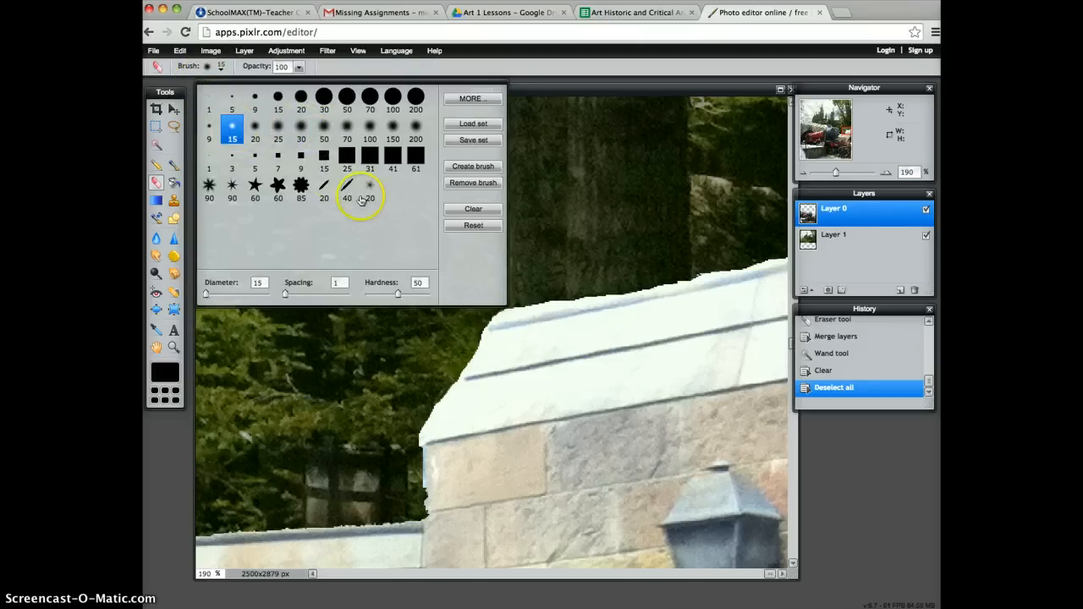
click(398, 296)
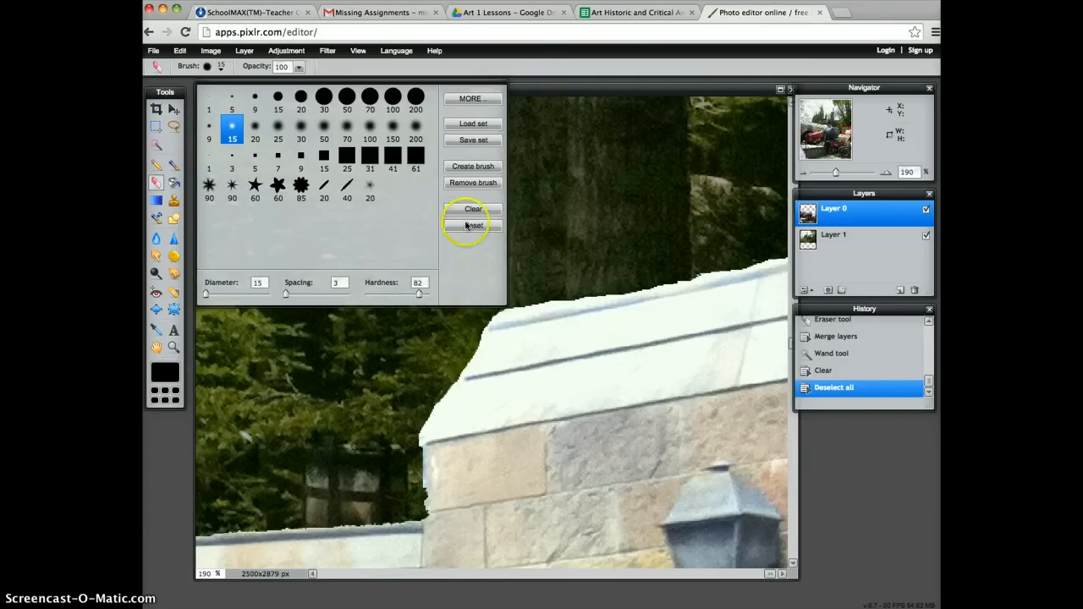
click(544, 90)
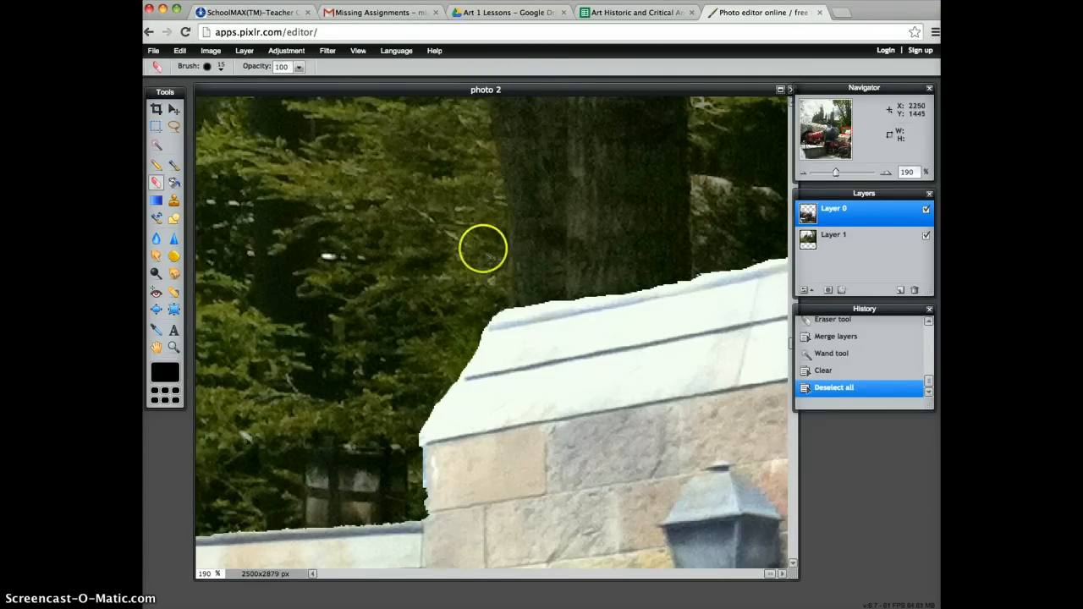
click(496, 310)
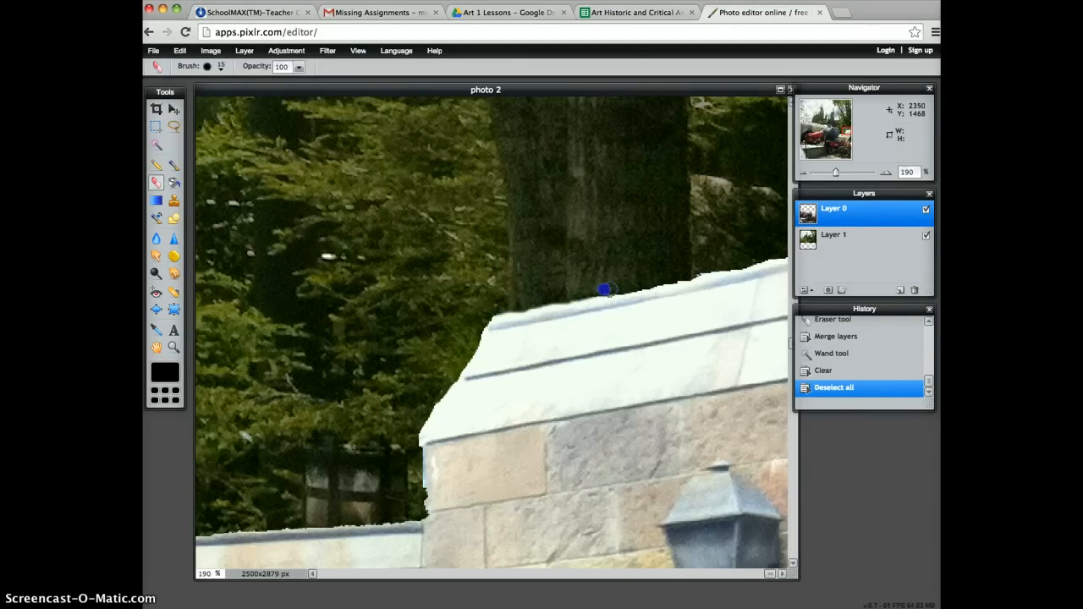
drag(596, 291, 737, 249)
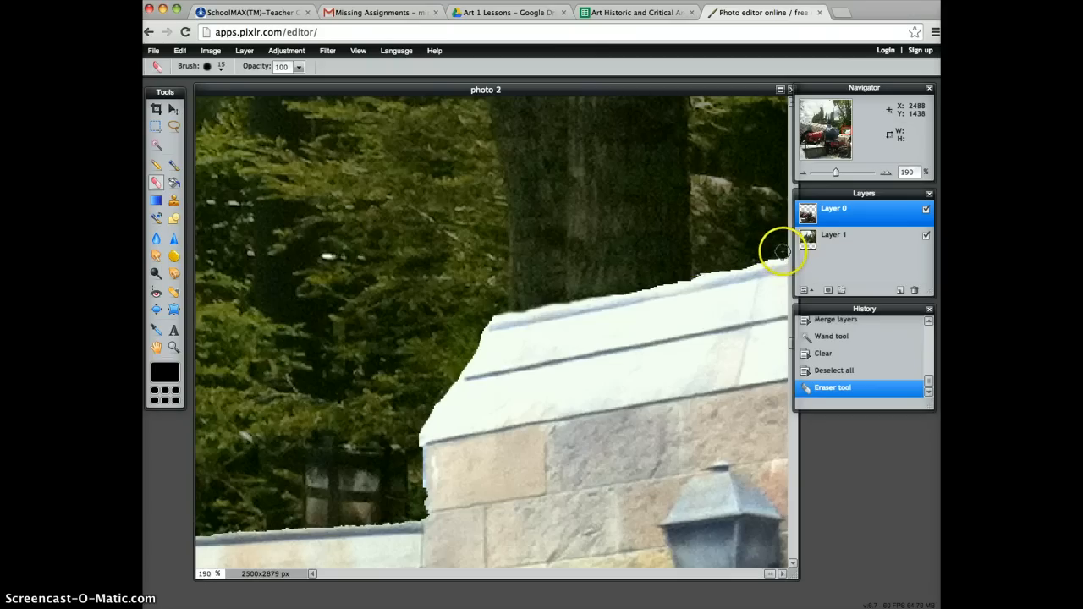
click(783, 252)
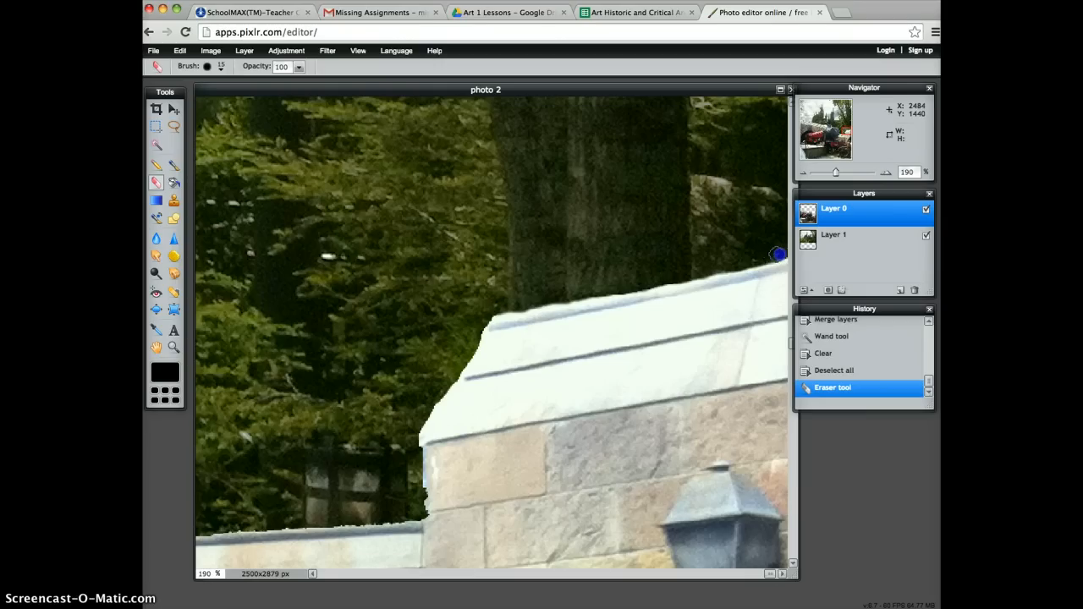
drag(792, 252, 793, 251)
drag(720, 267, 704, 268)
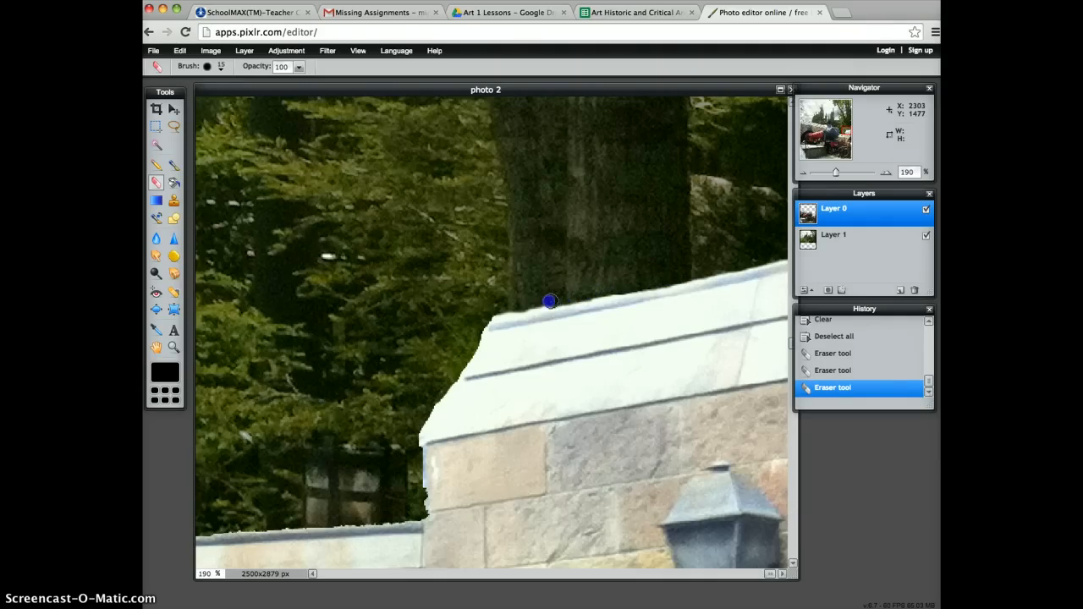
mouse_move(538, 303)
mouse_down()
mouse_move(489, 309)
mouse_move(506, 328)
mouse_move(493, 307)
mouse_move(615, 288)
mouse_move(478, 315)
mouse_move(654, 352)
mouse_up()
click(858, 370)
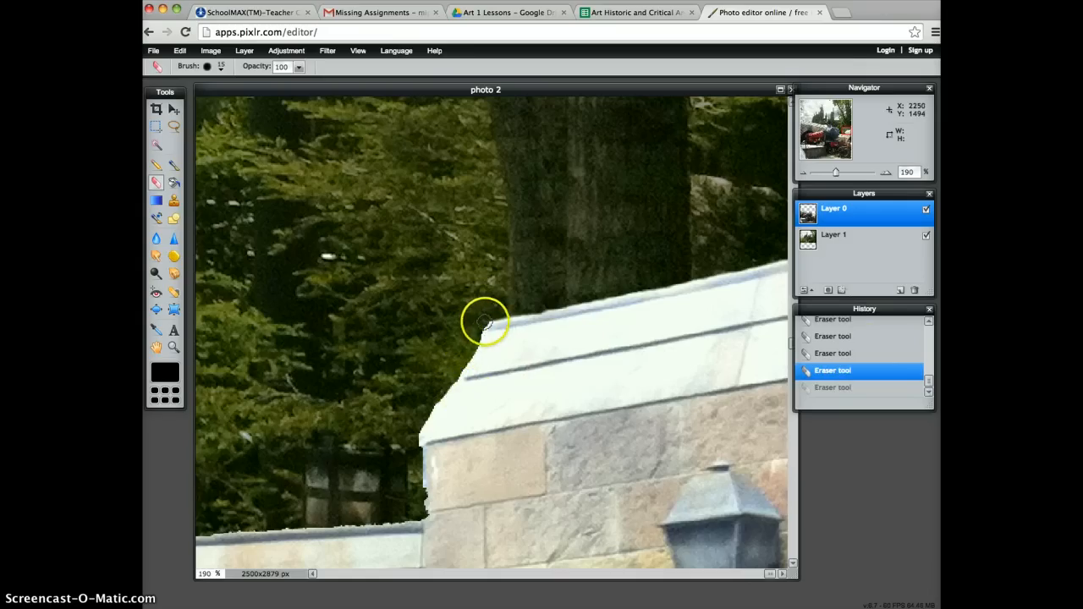
Erase the jagged fringe down the roof's sloping left side and along the stone wall's edge below it.
drag(486, 322, 477, 338)
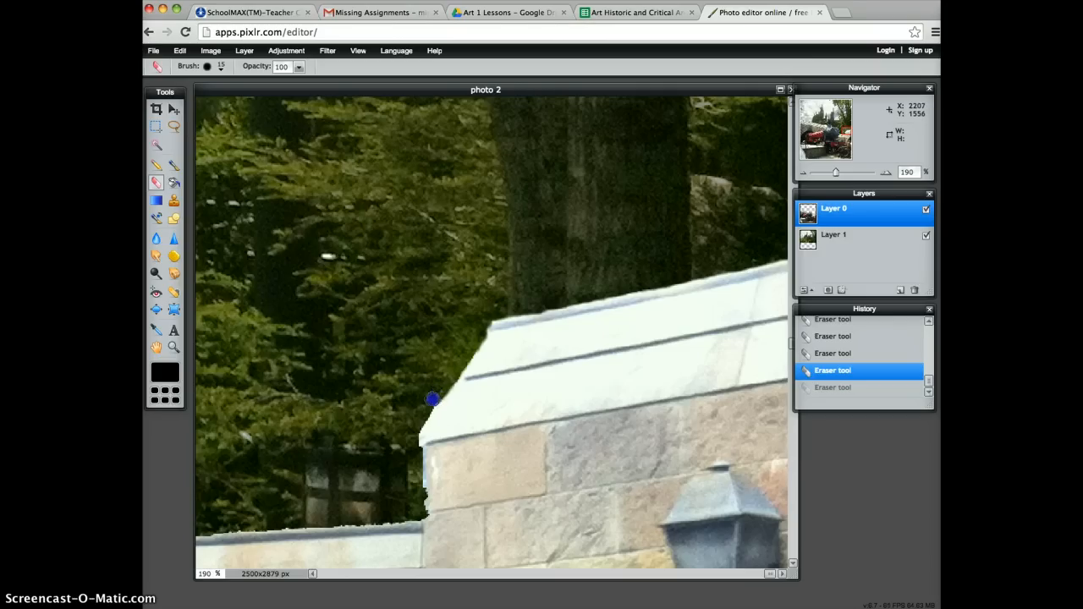
mouse_move(429, 406)
mouse_down()
mouse_move(410, 445)
mouse_move(420, 501)
mouse_up()
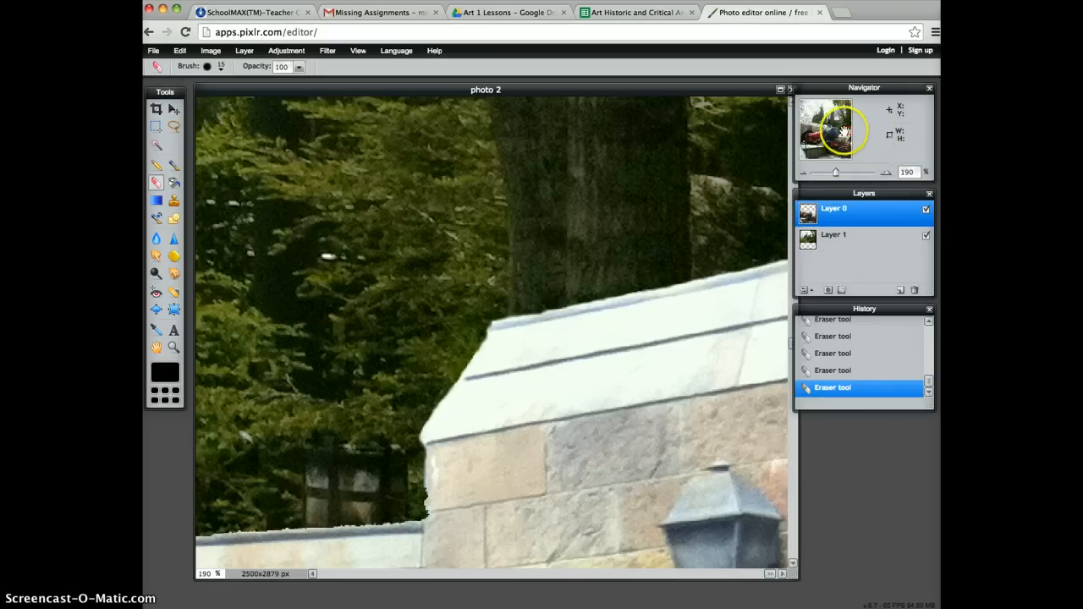
drag(844, 132, 844, 136)
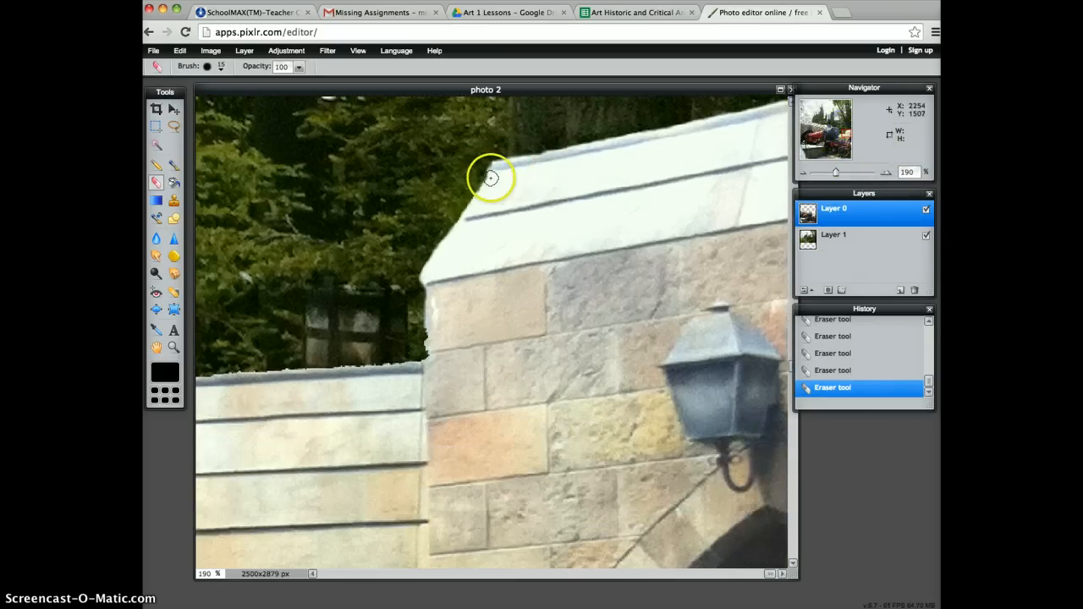
Rebuild the stone wall's left edge just below the roof with the Clone stamp and a soft size 30 brush.
click(174, 201)
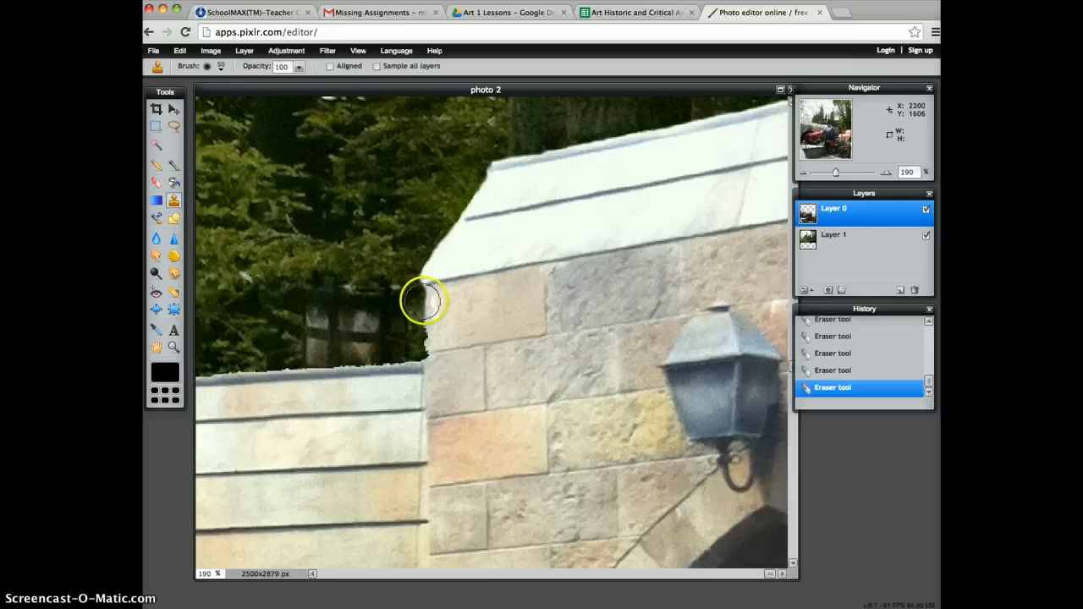
click(221, 67)
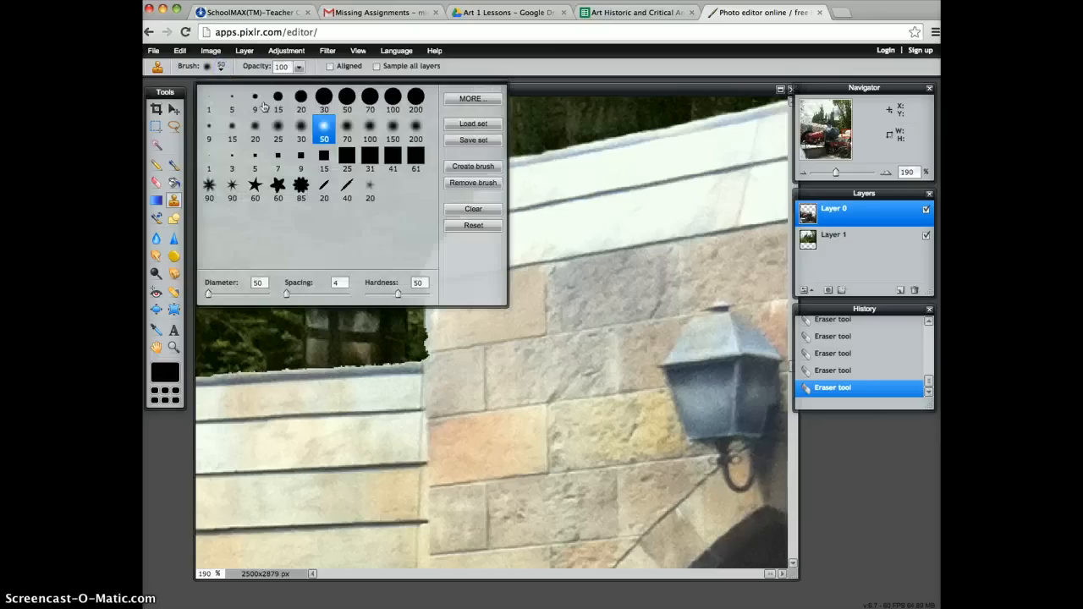
click(302, 129)
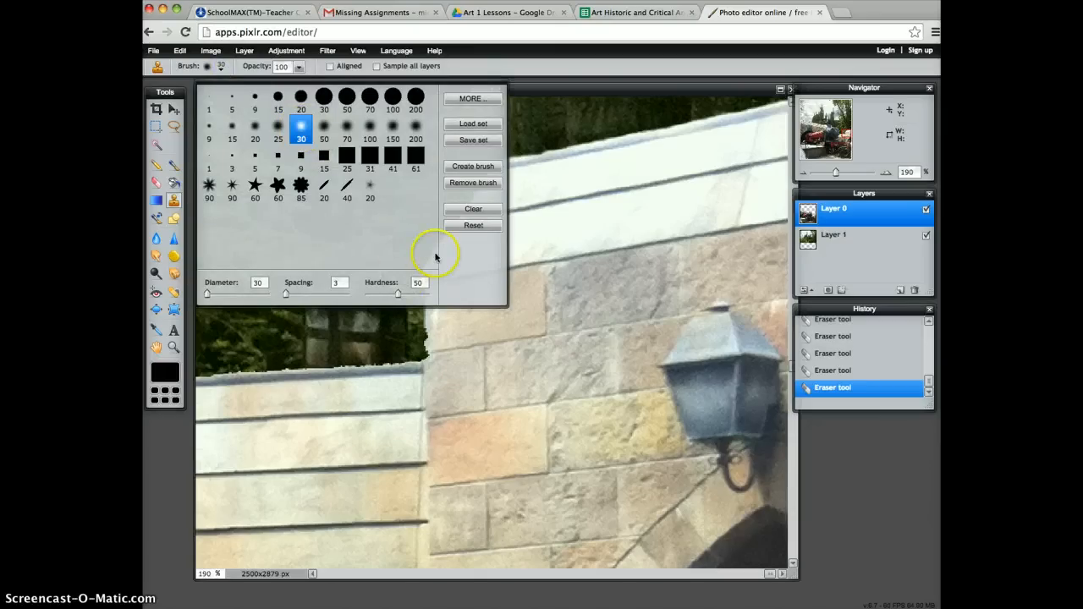
click(578, 99)
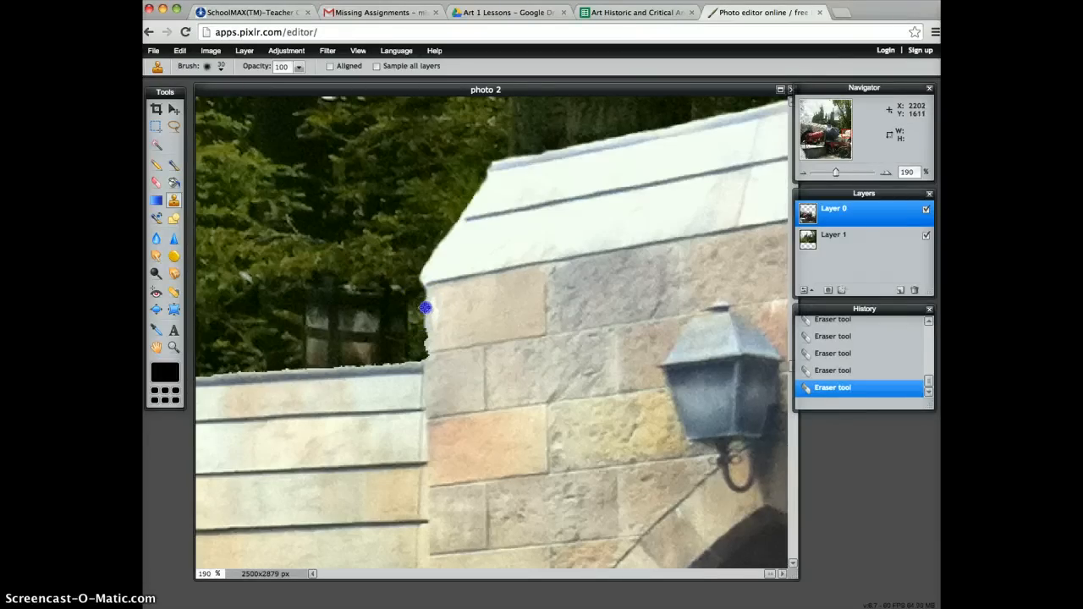
mouse_move(426, 315)
mouse_down()
mouse_move(426, 354)
mouse_move(470, 308)
mouse_move(440, 364)
mouse_move(436, 325)
mouse_up()
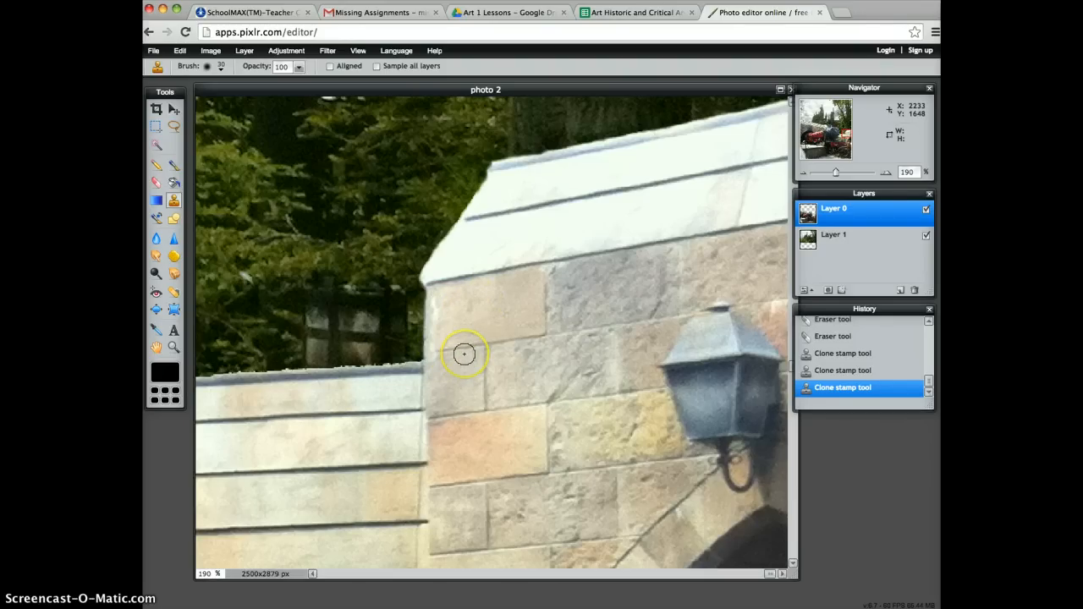
Clone the joint line below the corner stone out toward the wall's left edge, undoing one stamp and placing it again.
super+click(467, 346)
right_click(467, 346)
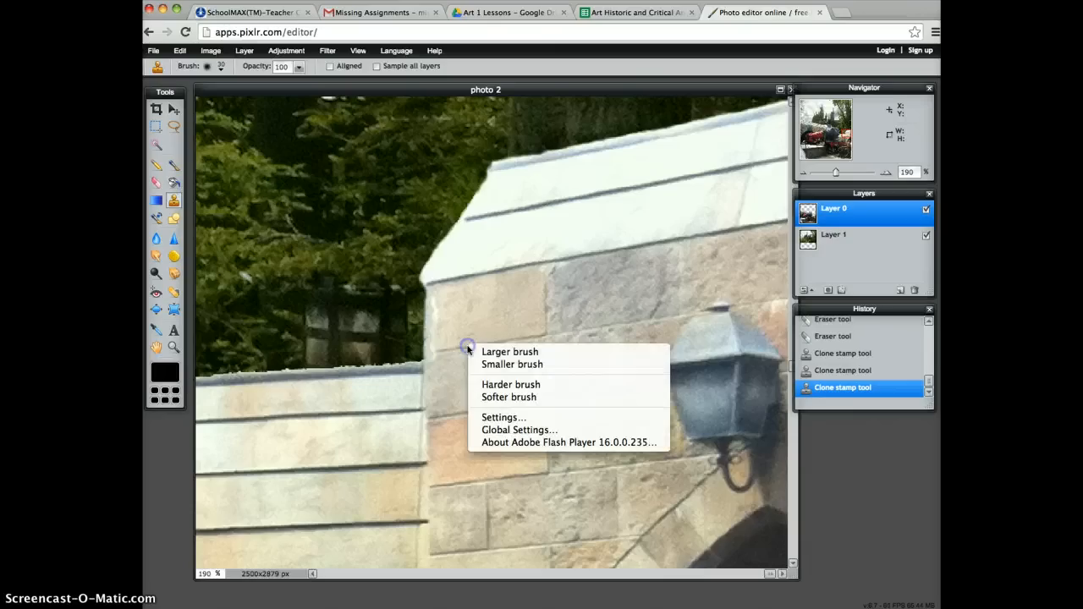
click(466, 350)
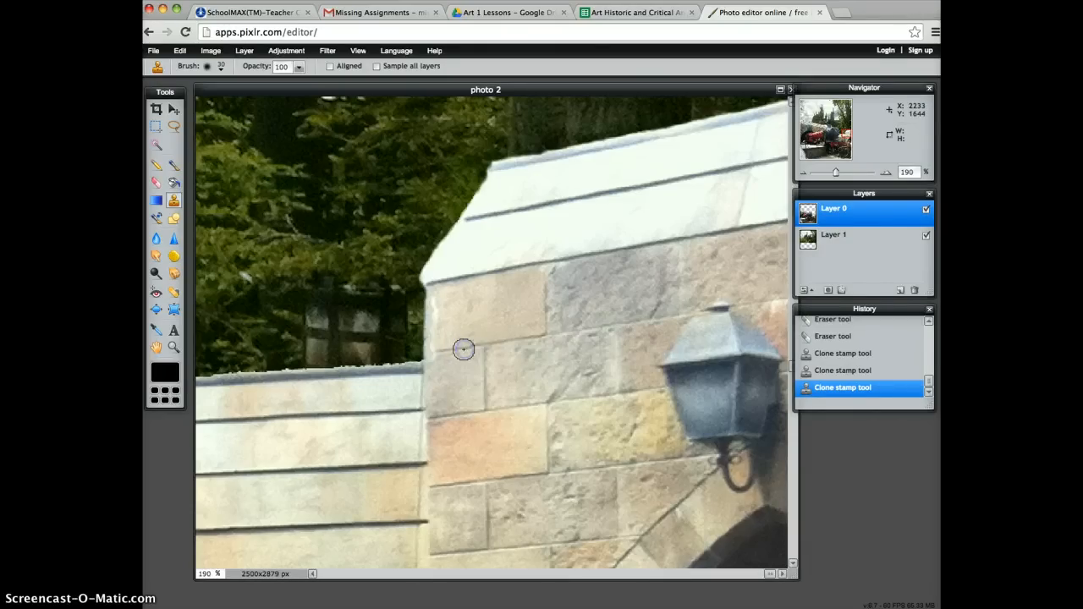
click(466, 348)
key(ctrl+z)
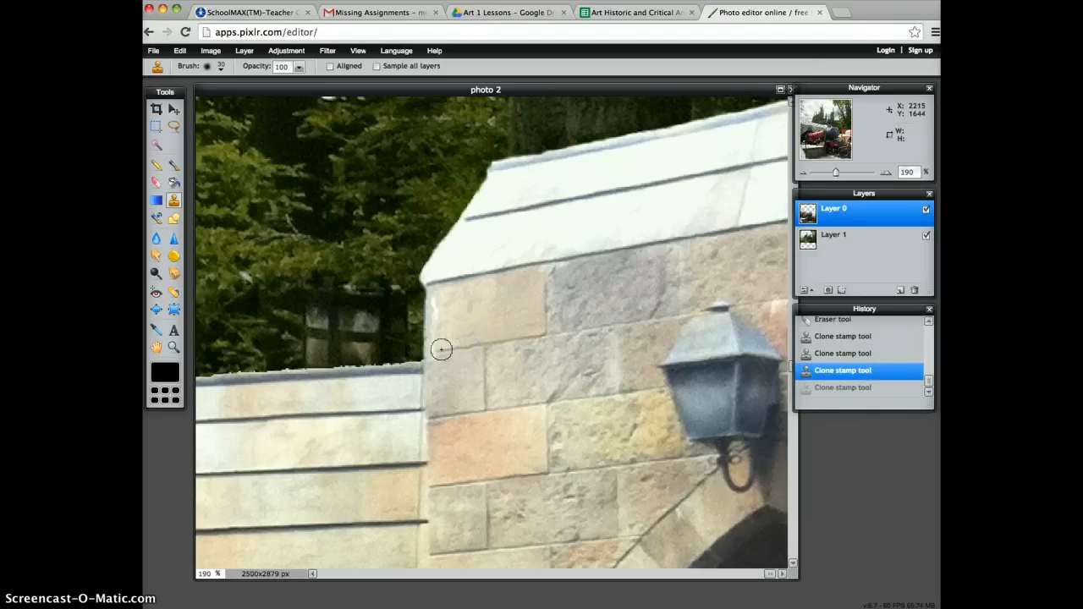
click(437, 351)
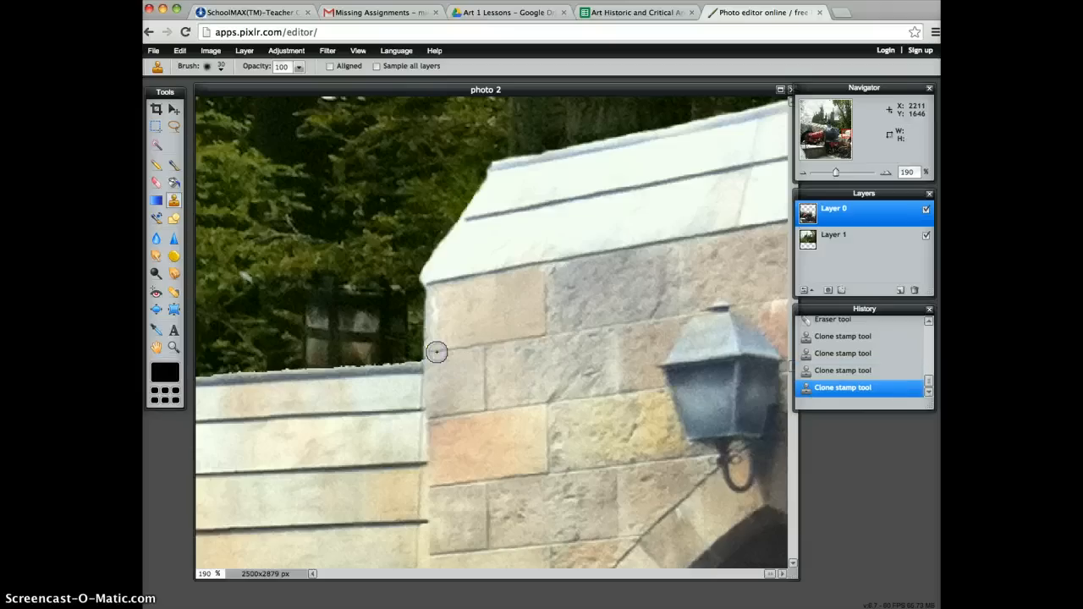
Clone clean stone texture and the line under the roof over the pale patches at the corner stone's left end.
ctrl+click(481, 319)
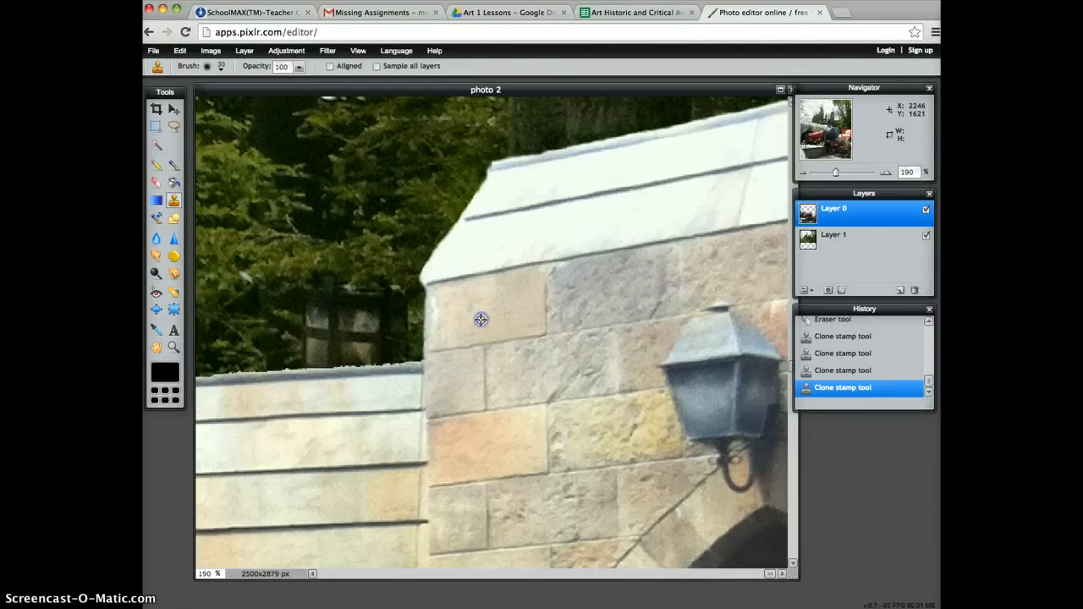
click(436, 313)
ctrl+click(480, 321)
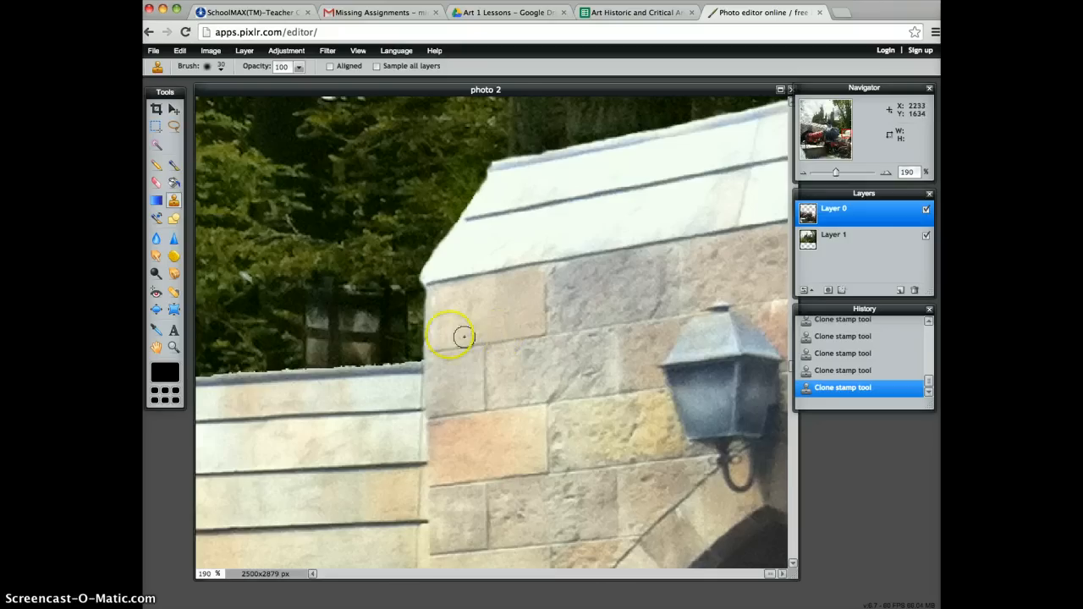
click(436, 333)
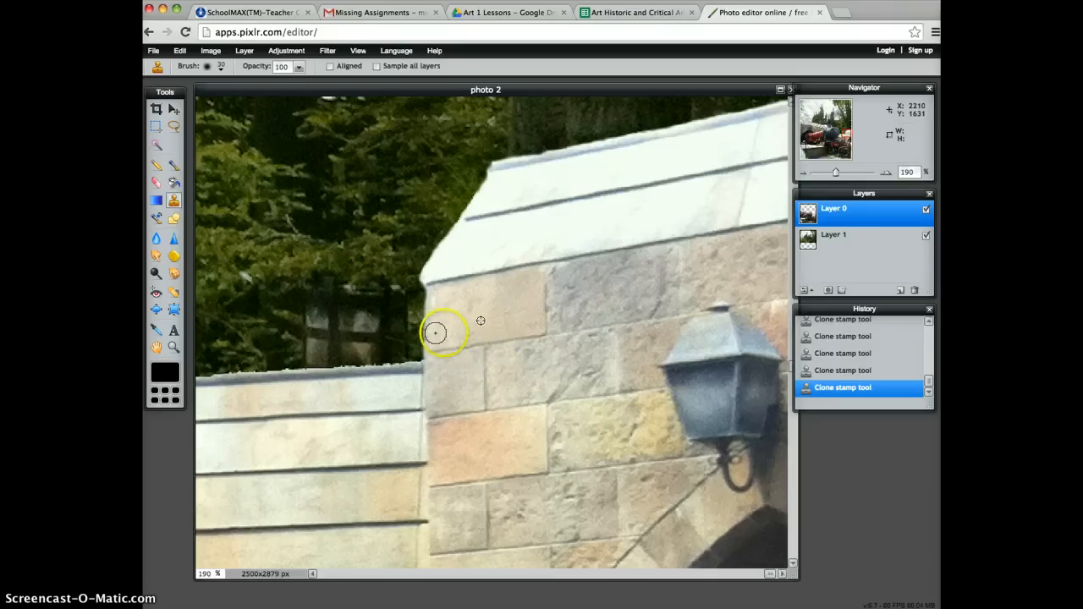
ctrl+click(517, 272)
click(454, 283)
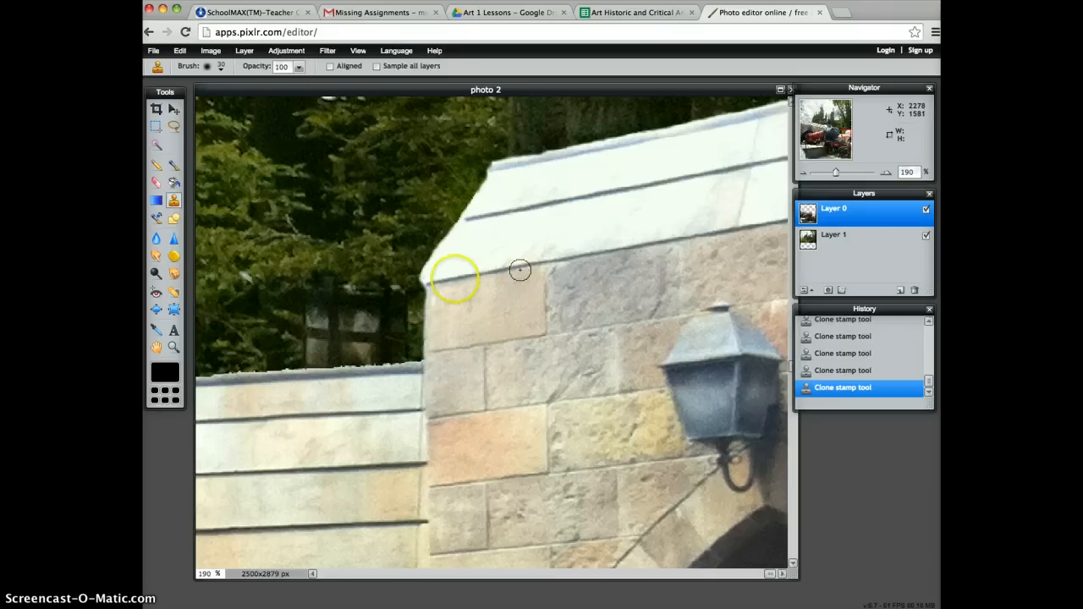
Erase the light fringe at the left end of the roof's top edge with a soft size 9 Eraser brush.
click(804, 172)
click(804, 173)
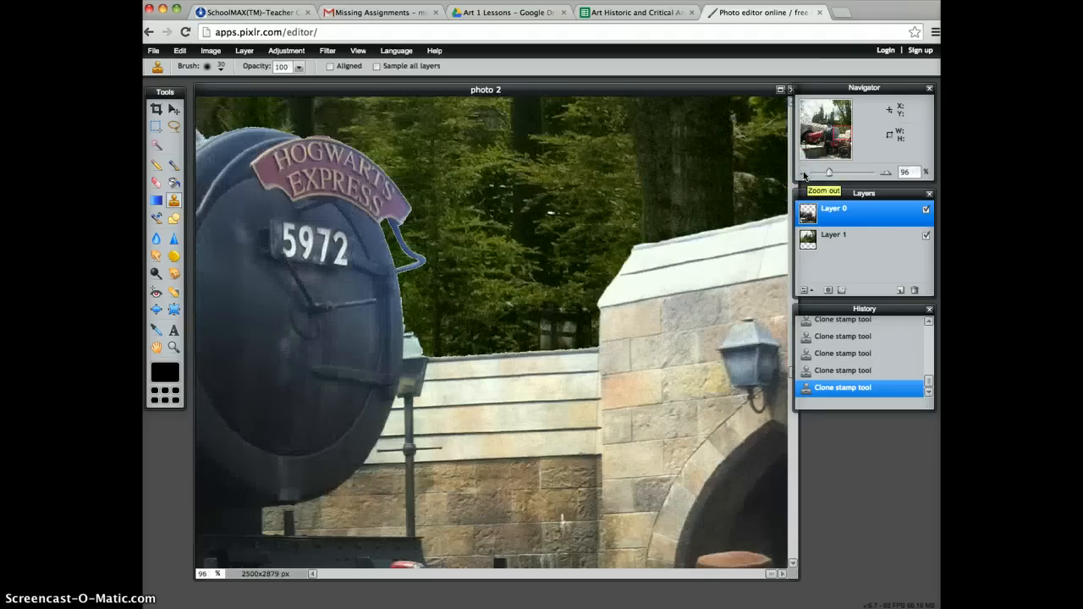
click(834, 161)
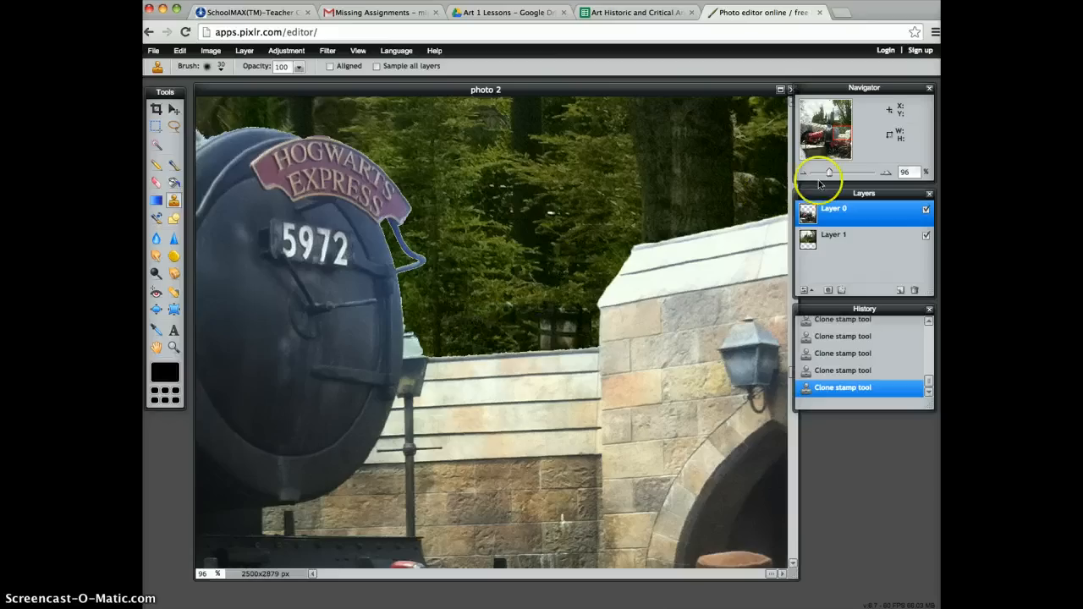
click(154, 183)
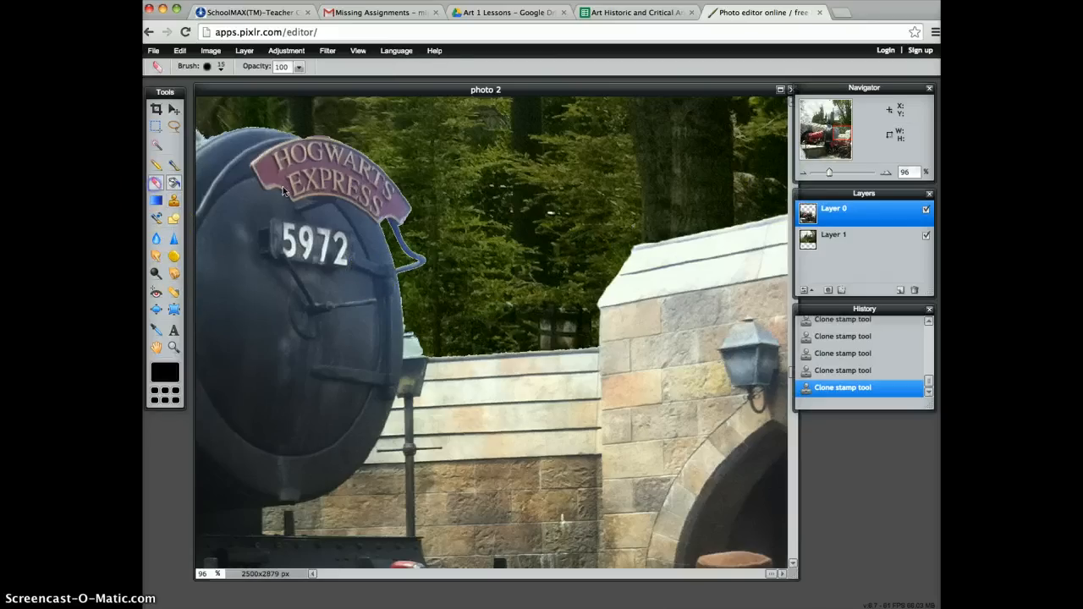
click(885, 172)
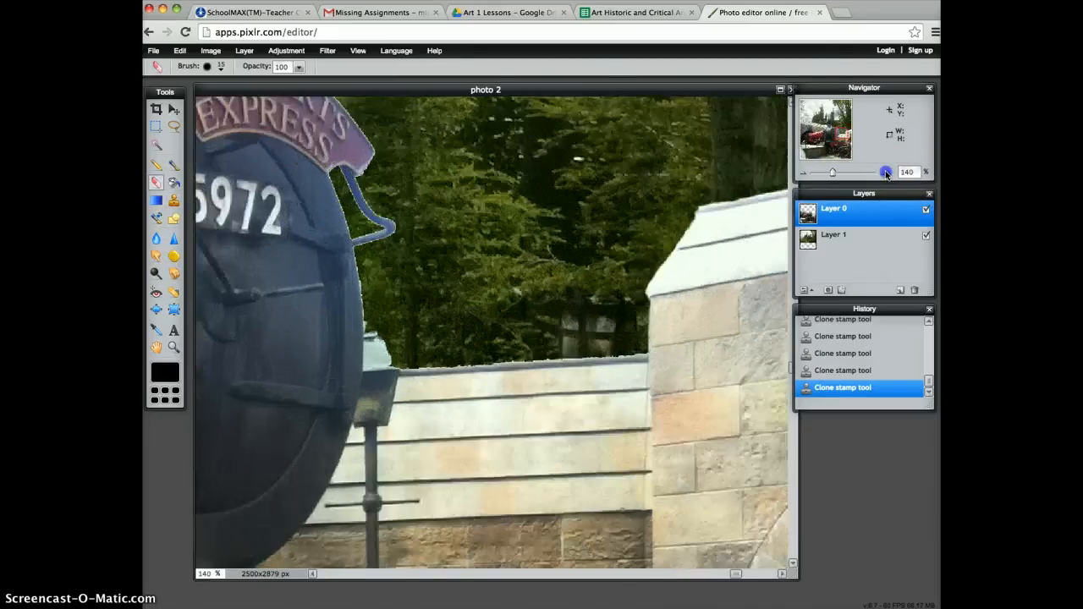
click(885, 171)
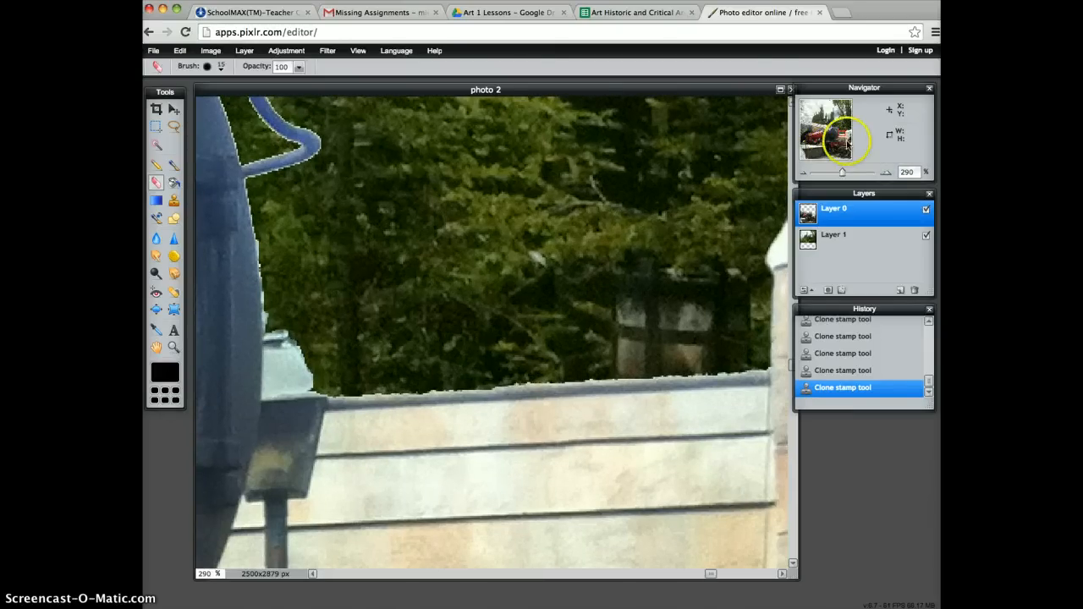
drag(841, 134, 845, 132)
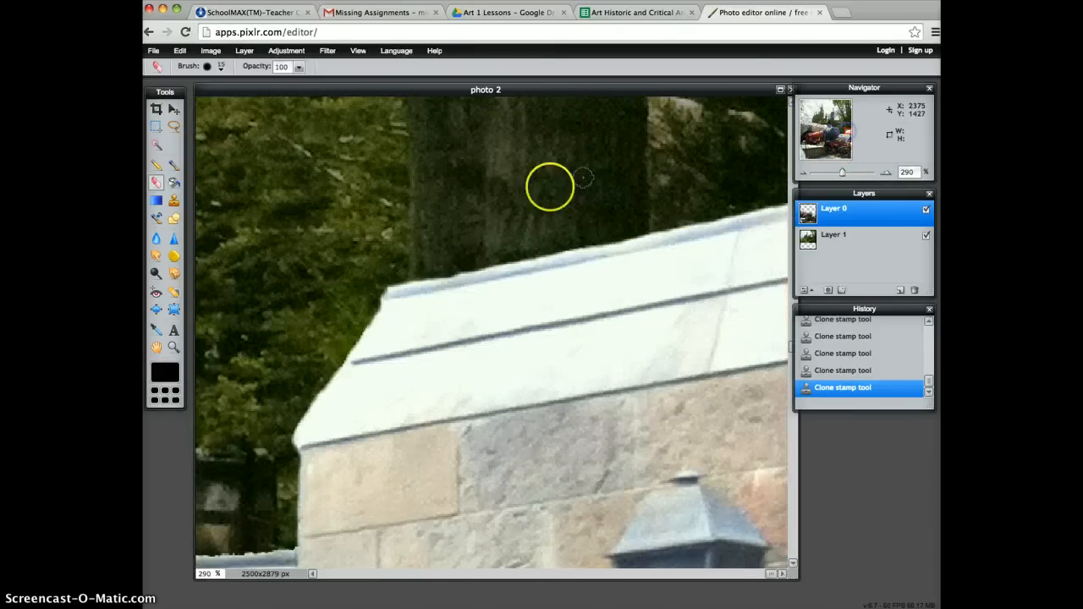
click(213, 66)
click(210, 128)
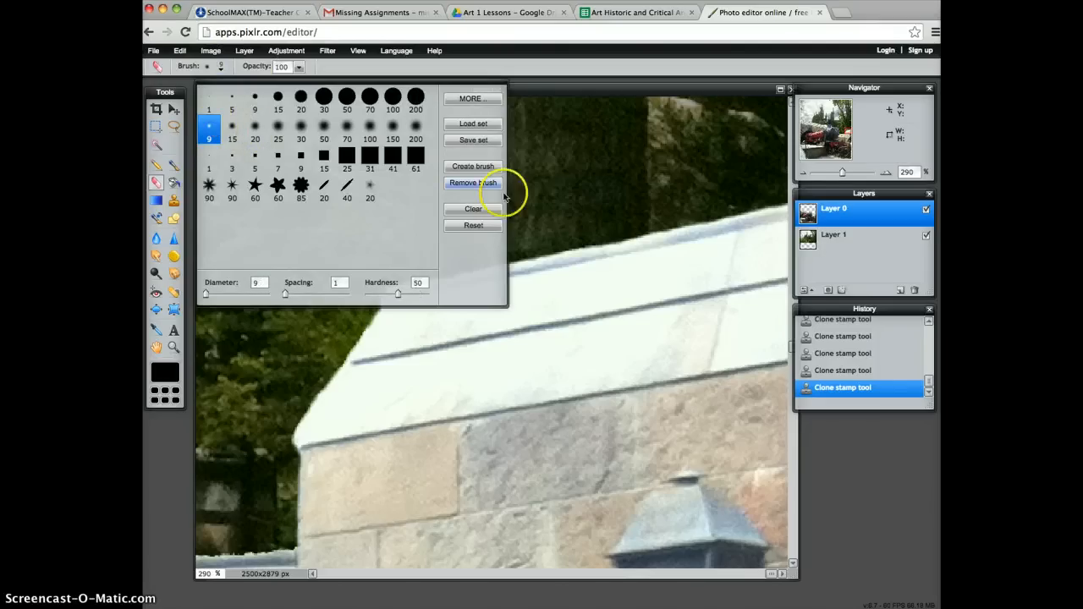
click(568, 97)
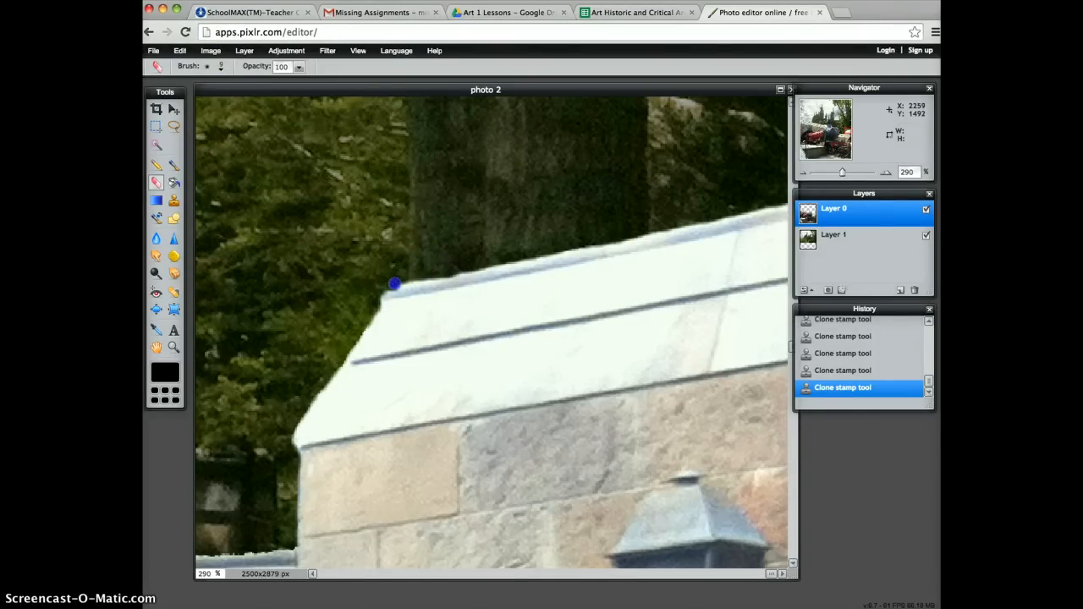
drag(469, 268, 459, 268)
click(461, 270)
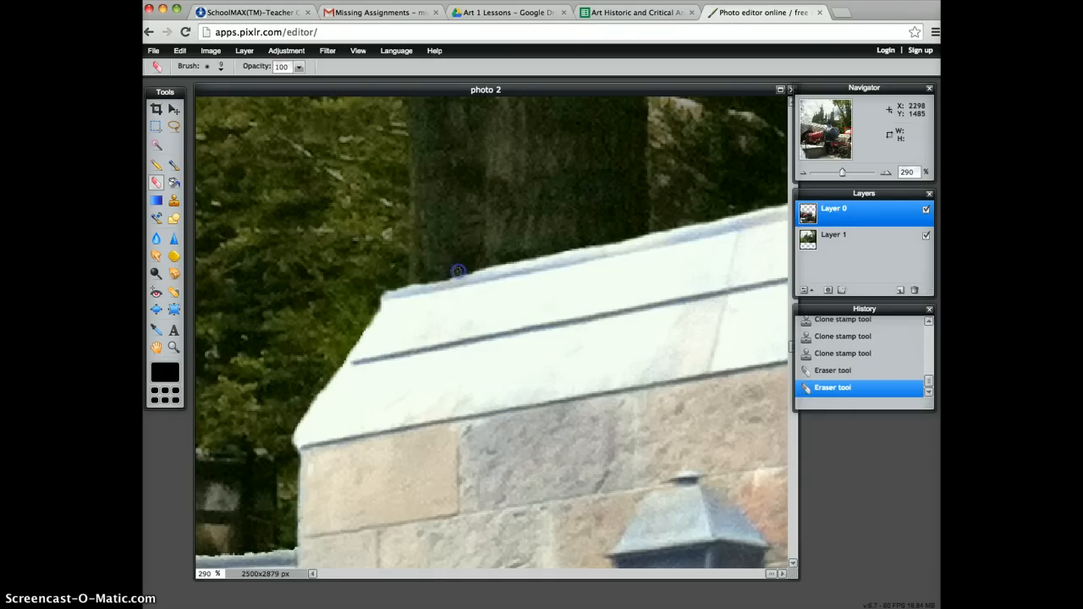
click(457, 272)
click(418, 281)
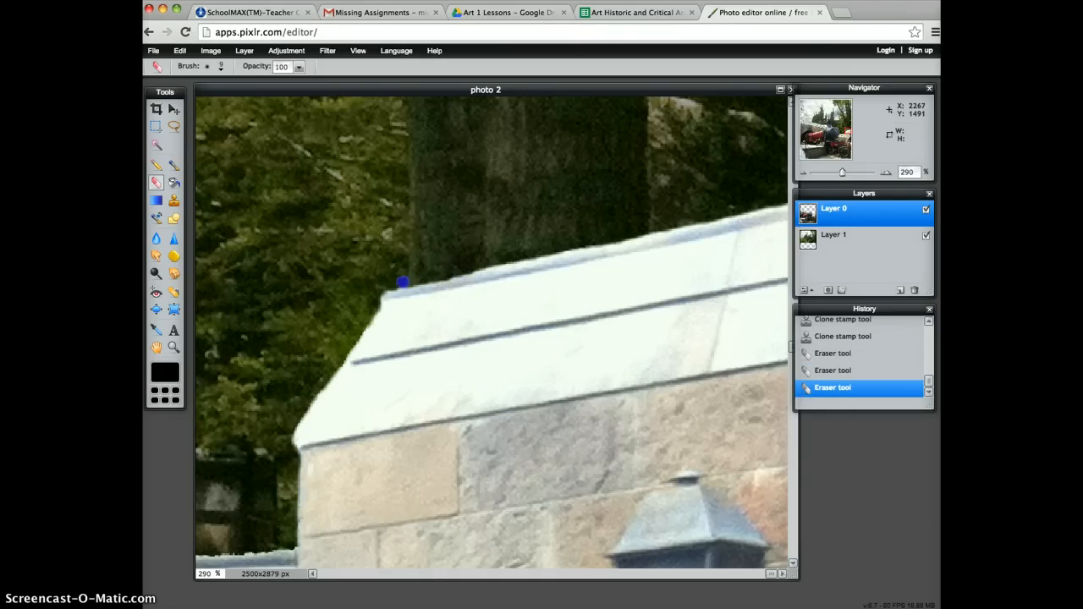
click(386, 288)
Erase the remaining fringe along the middle and right stretches of the roof's top edge.
click(518, 256)
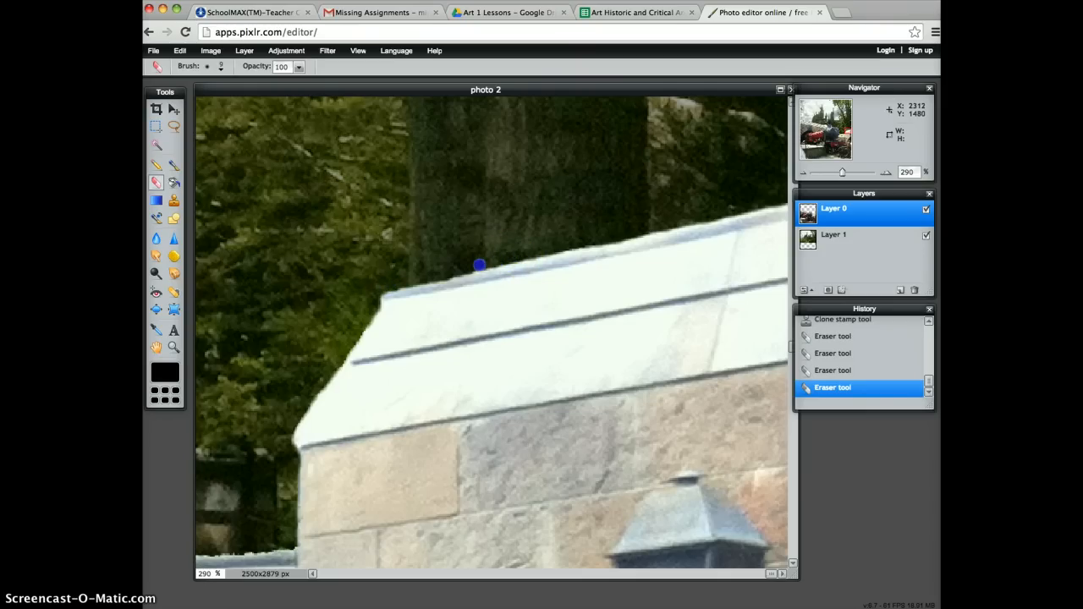
drag(479, 264, 471, 271)
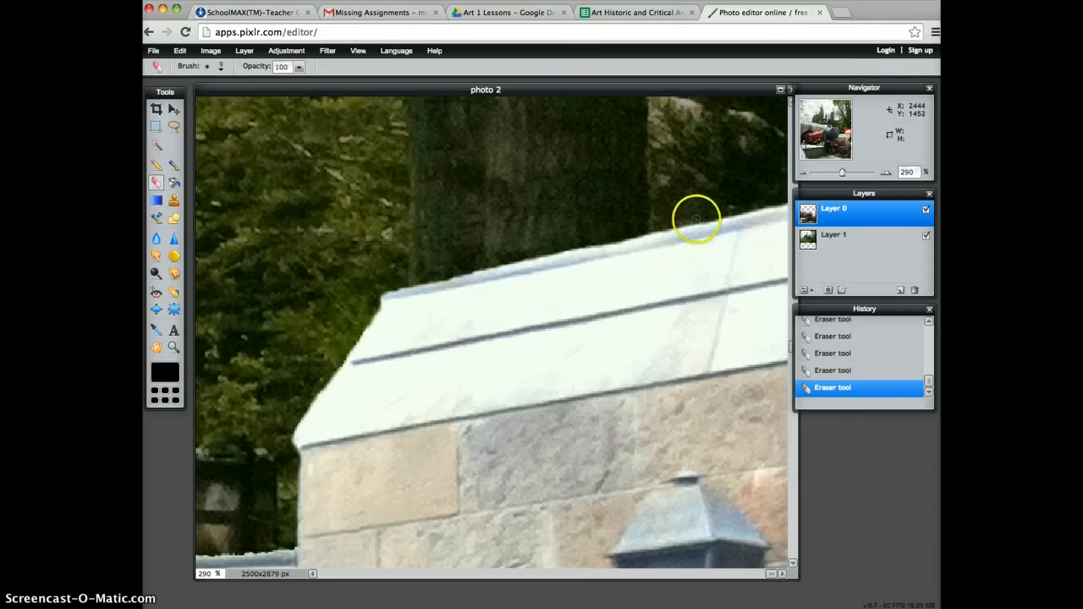
click(692, 221)
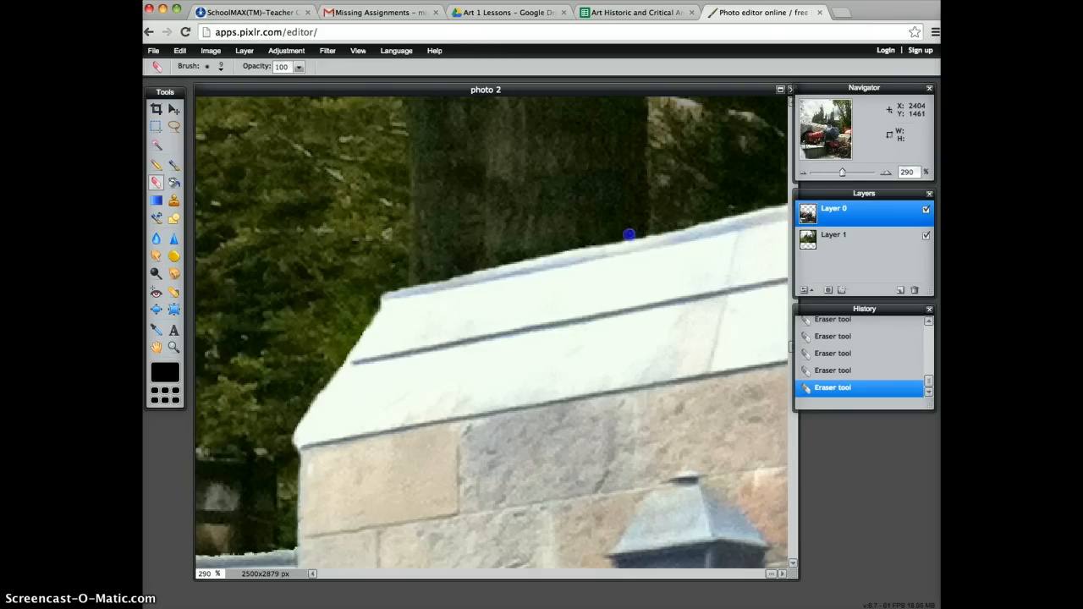
drag(625, 235, 646, 232)
click(618, 237)
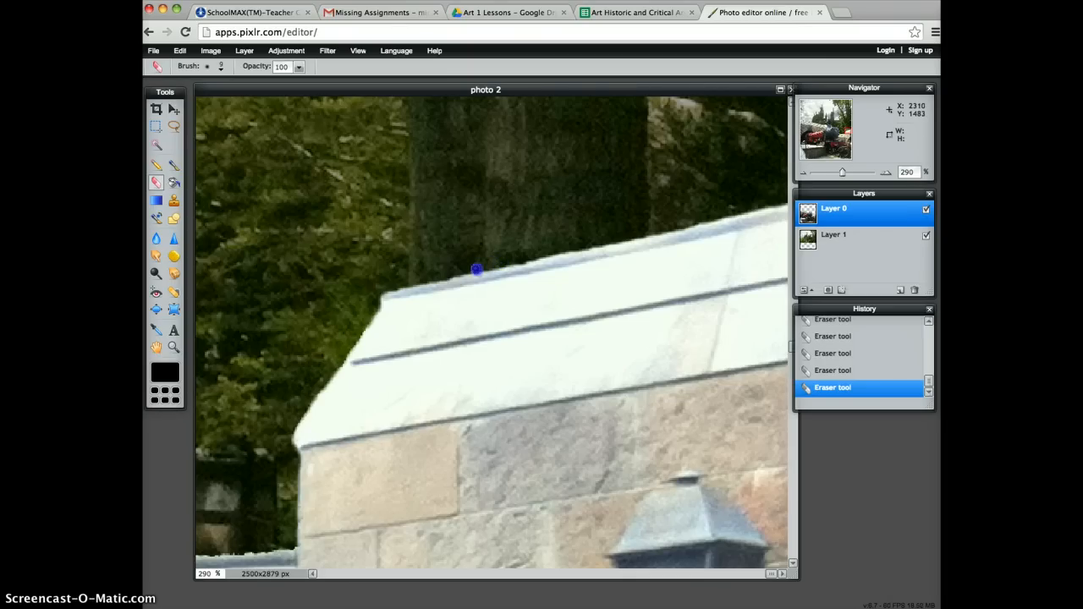
Erase the jagged white fringe along the low wall's top edge, from the stone corner across to the lamp beside the train.
key(space)
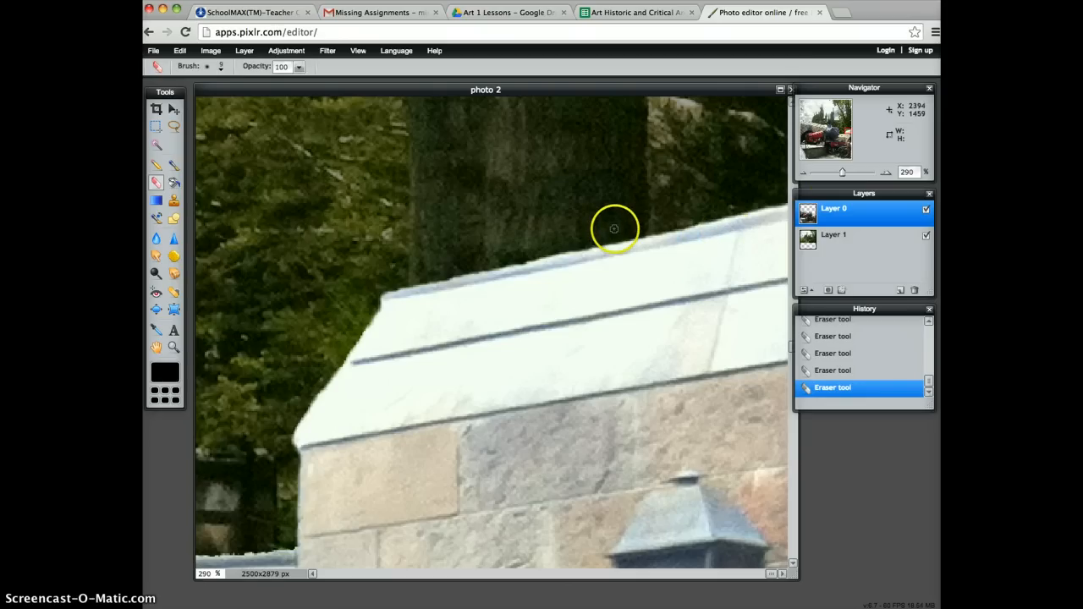
key(space)
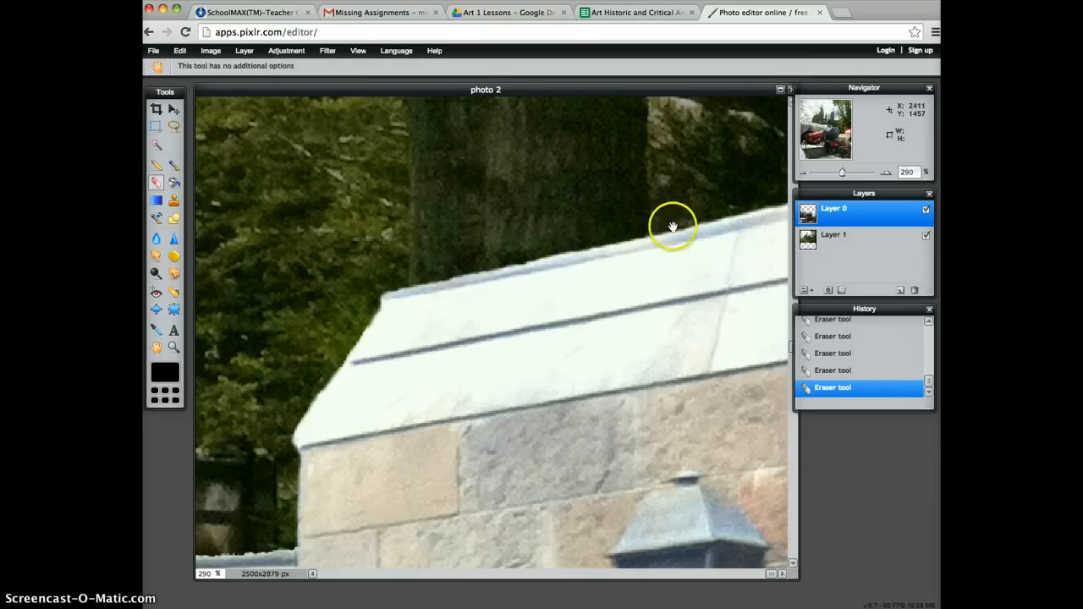
drag(672, 227, 561, 181)
mouse_move(285, 370)
mouse_down()
mouse_move(540, 252)
mouse_move(758, 234)
mouse_up()
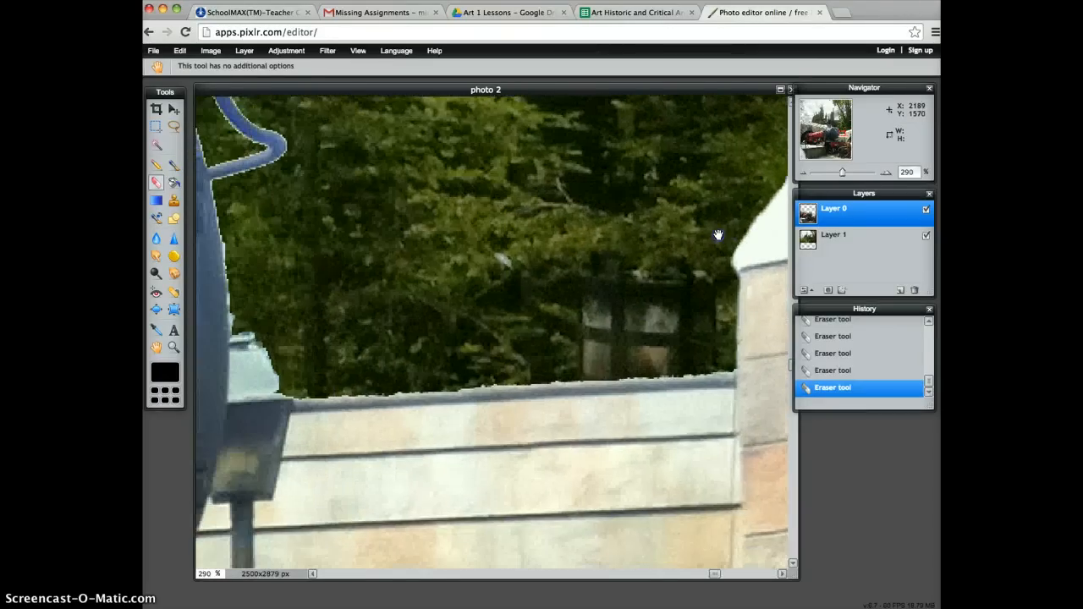
click(732, 369)
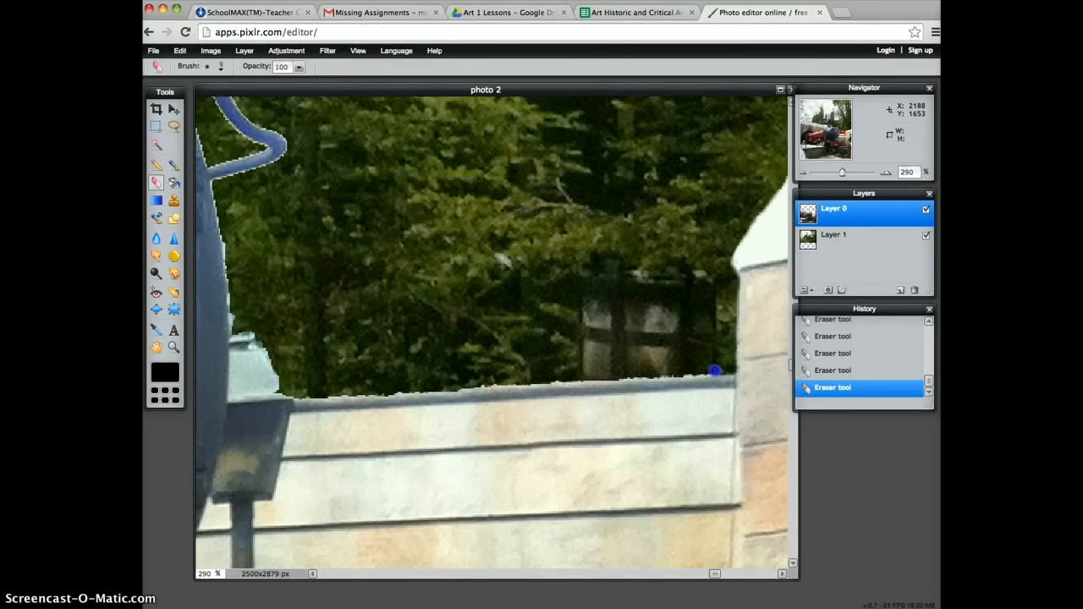
drag(714, 371, 438, 386)
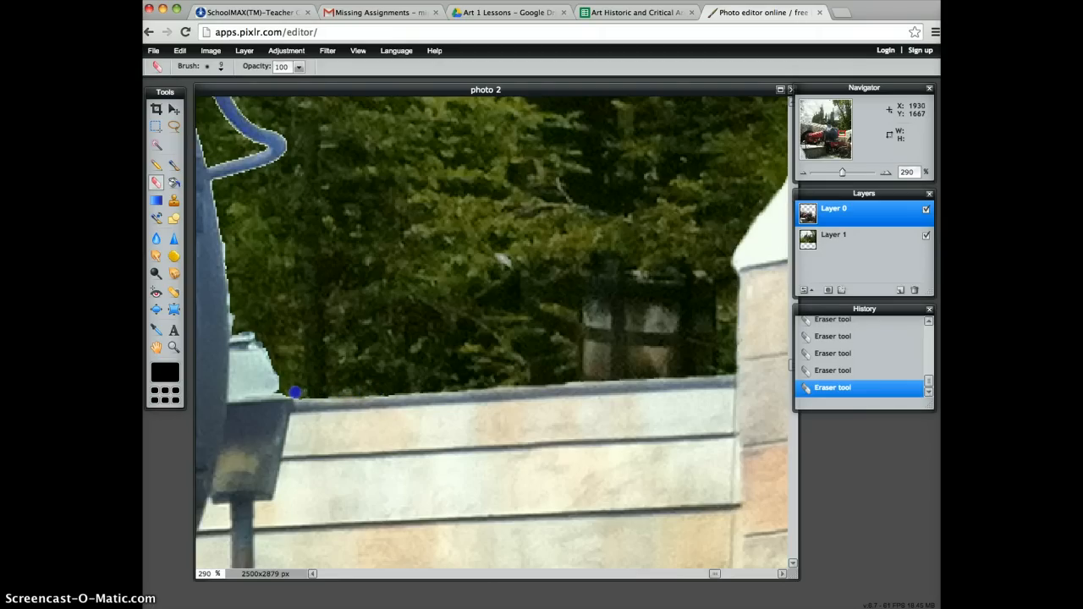
Erase the pale fringe around the lamp's top and up the train front's edge as far as the curved blue pipe.
key(space)
drag(304, 365, 409, 384)
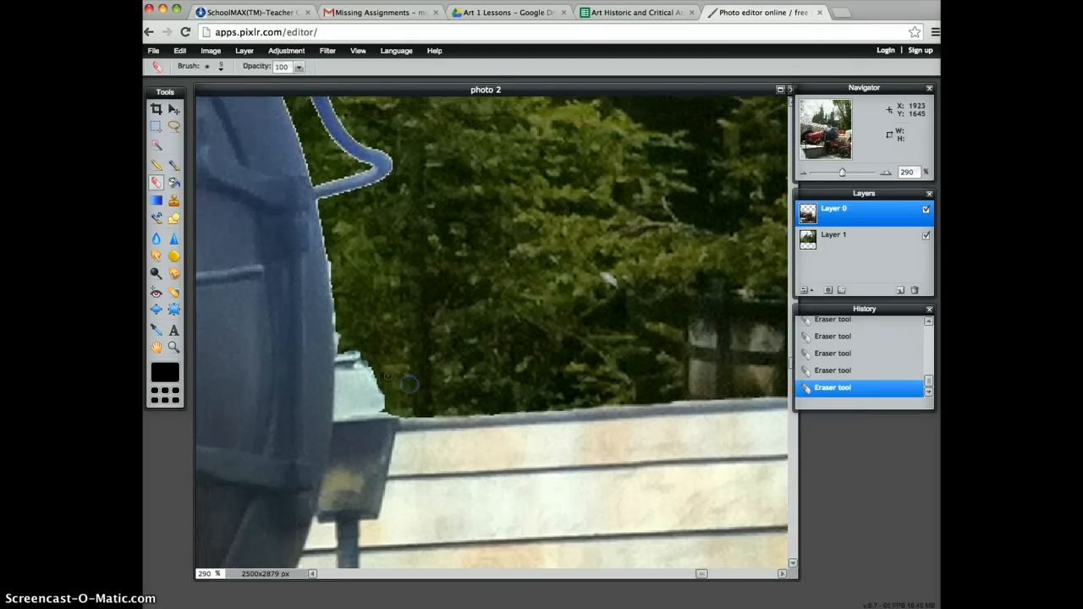
click(358, 355)
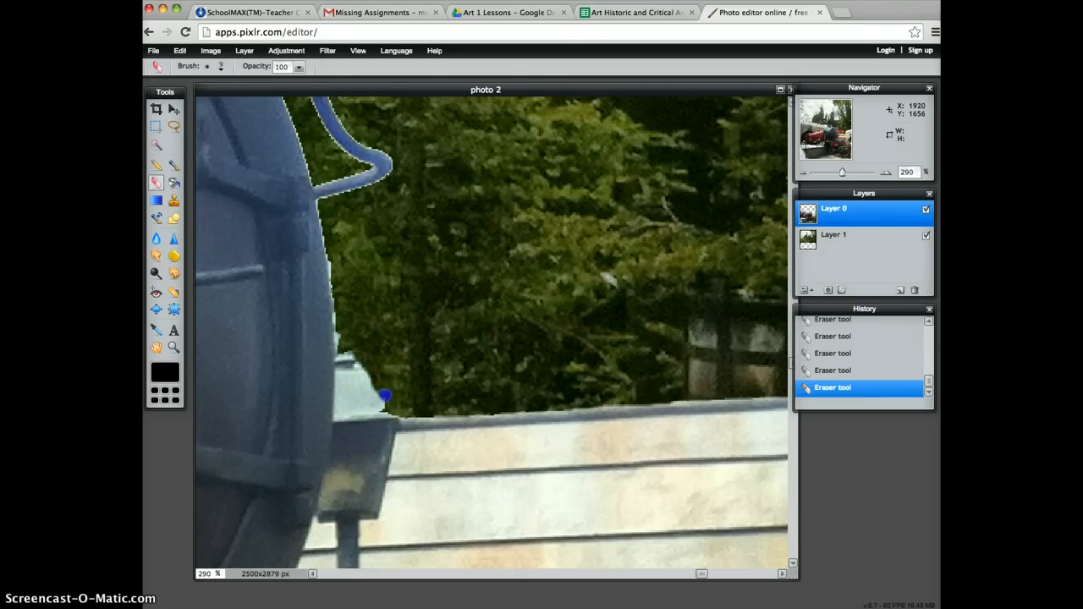
click(380, 375)
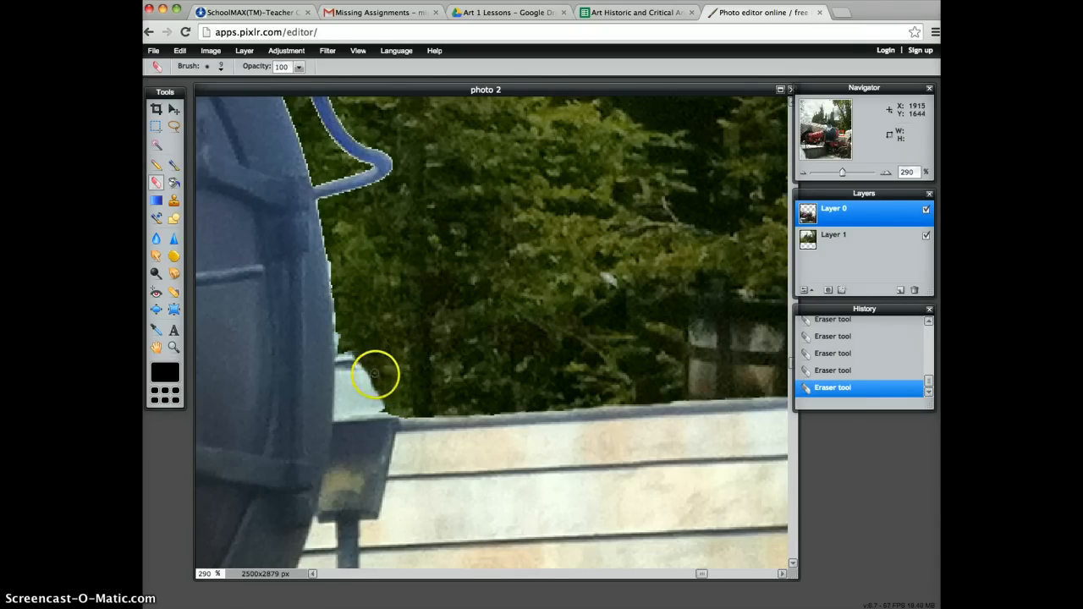
mouse_move(371, 369)
mouse_down()
mouse_move(383, 408)
mouse_move(364, 356)
mouse_move(344, 349)
mouse_move(357, 245)
mouse_move(320, 205)
mouse_up()
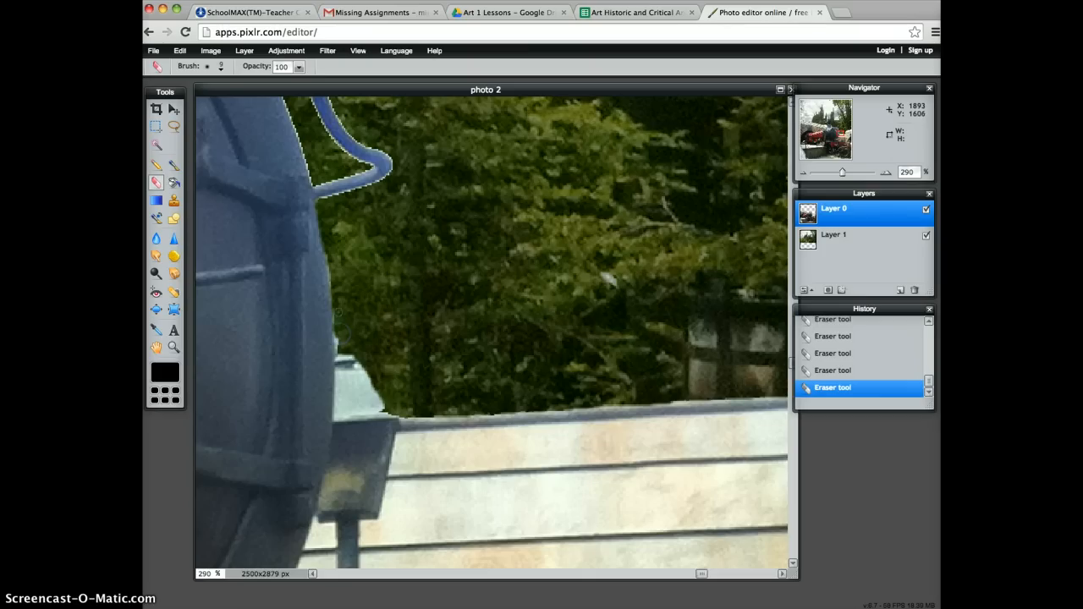
Erase the white fringe along the inner edge of the curved blue pipe, up to the underside of the EXPRESS sign.
key(space)
mouse_move(343, 203)
mouse_down()
mouse_move(515, 370)
mouse_move(545, 339)
mouse_move(492, 282)
mouse_up()
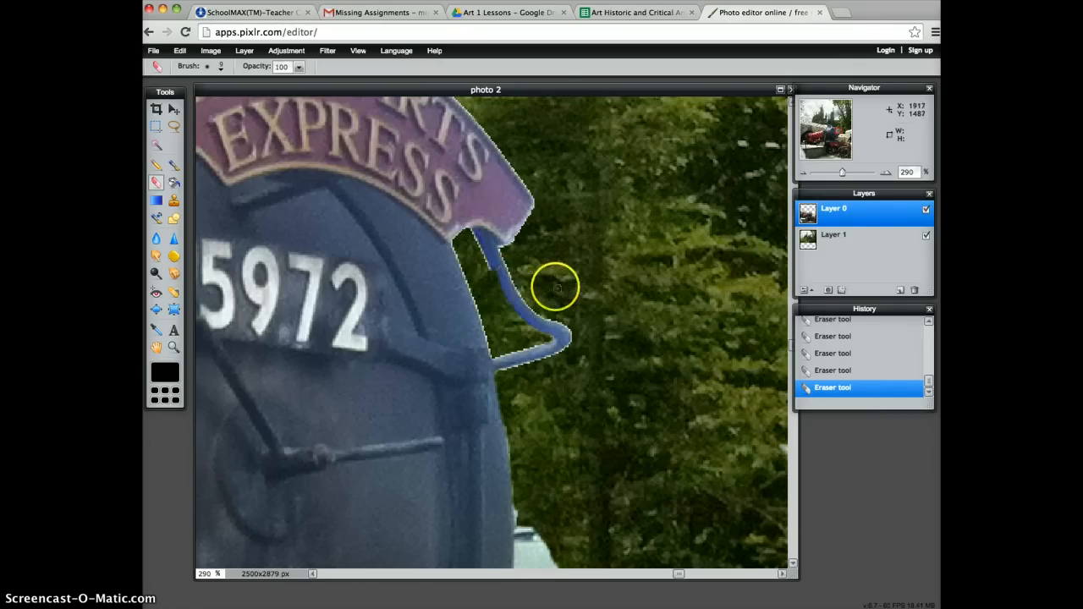
click(844, 369)
drag(544, 340, 504, 311)
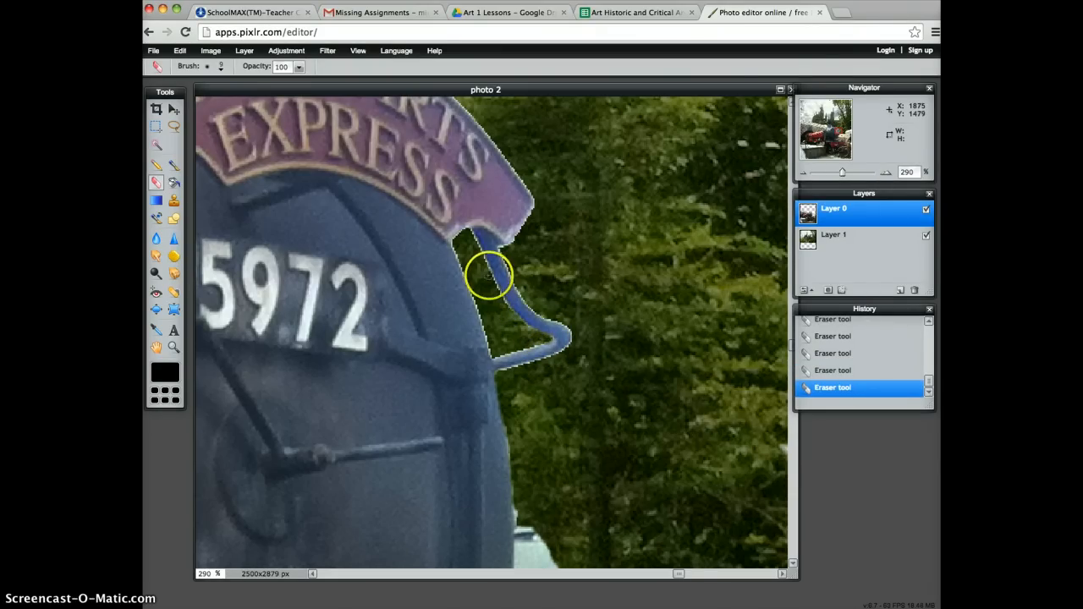
mouse_move(491, 270)
mouse_down()
mouse_move(517, 324)
mouse_move(491, 285)
mouse_up()
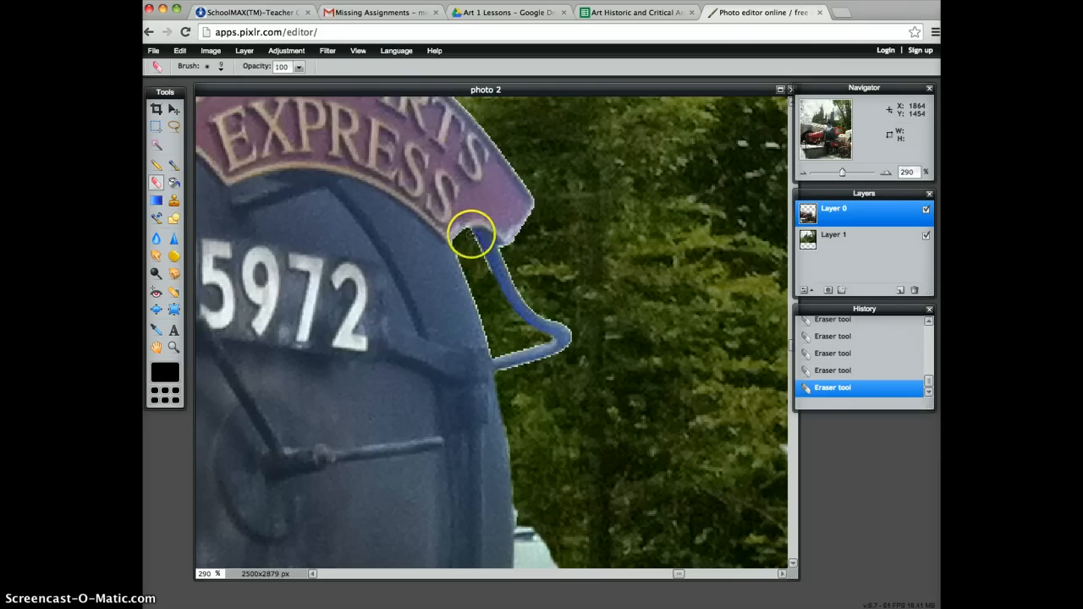
drag(470, 234, 489, 280)
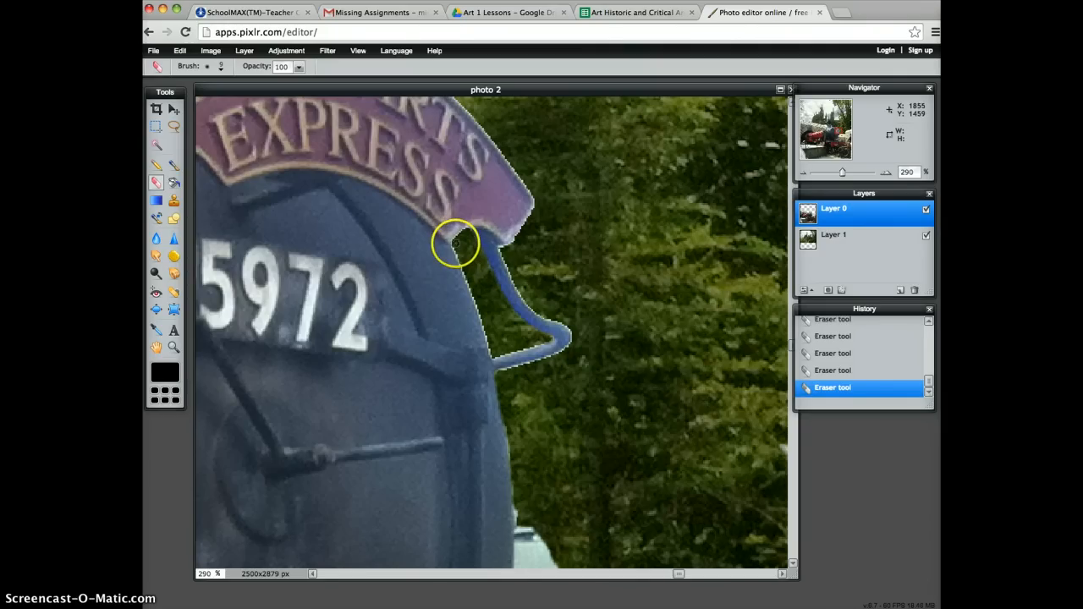
Erase the white fringe along the train front's edge inside the pipe opening and along the pipe's lower arm.
drag(455, 243, 472, 291)
click(841, 370)
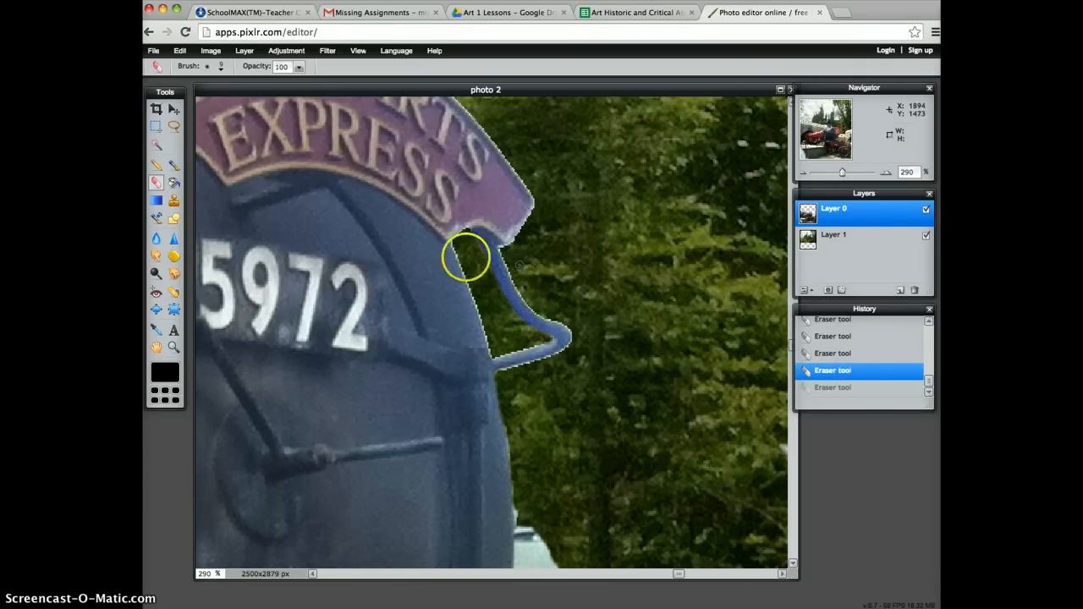
drag(459, 249, 494, 350)
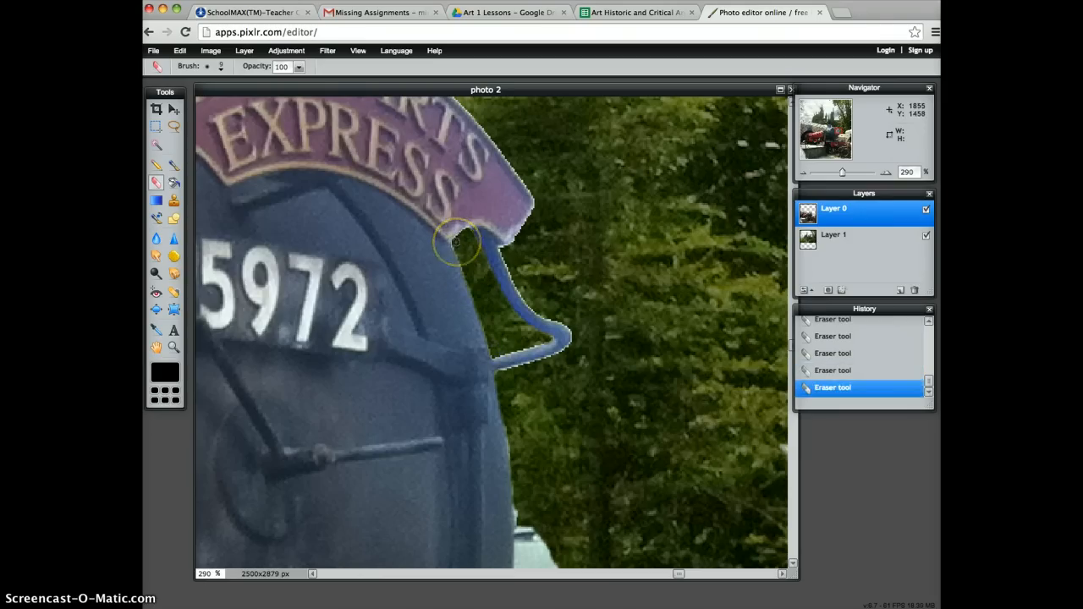
drag(456, 243, 468, 230)
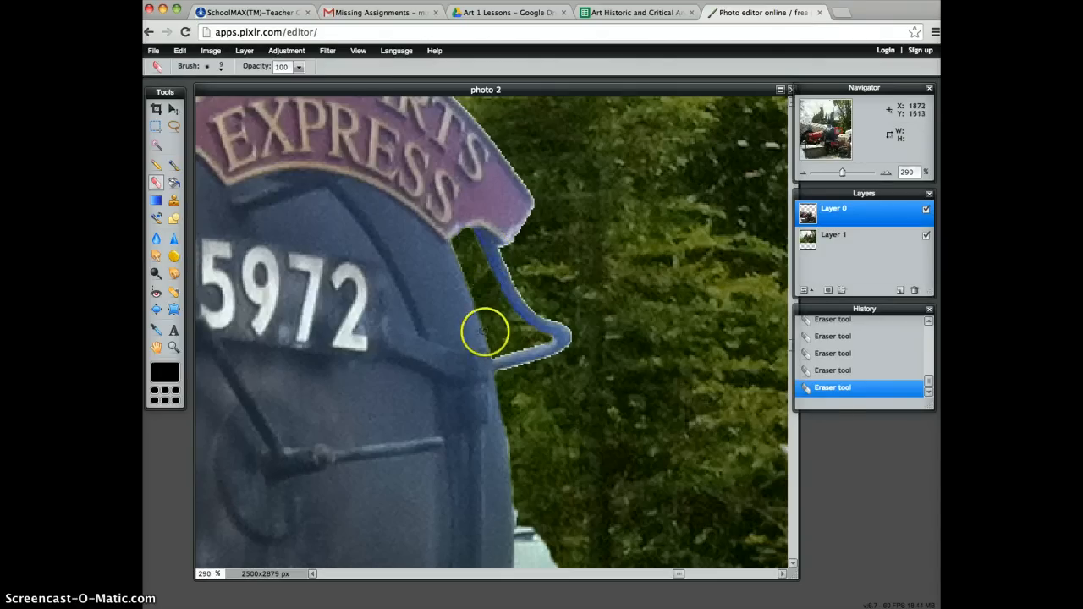
mouse_move(497, 355)
mouse_down()
mouse_move(537, 341)
mouse_move(504, 350)
mouse_move(518, 371)
mouse_move(574, 349)
mouse_up()
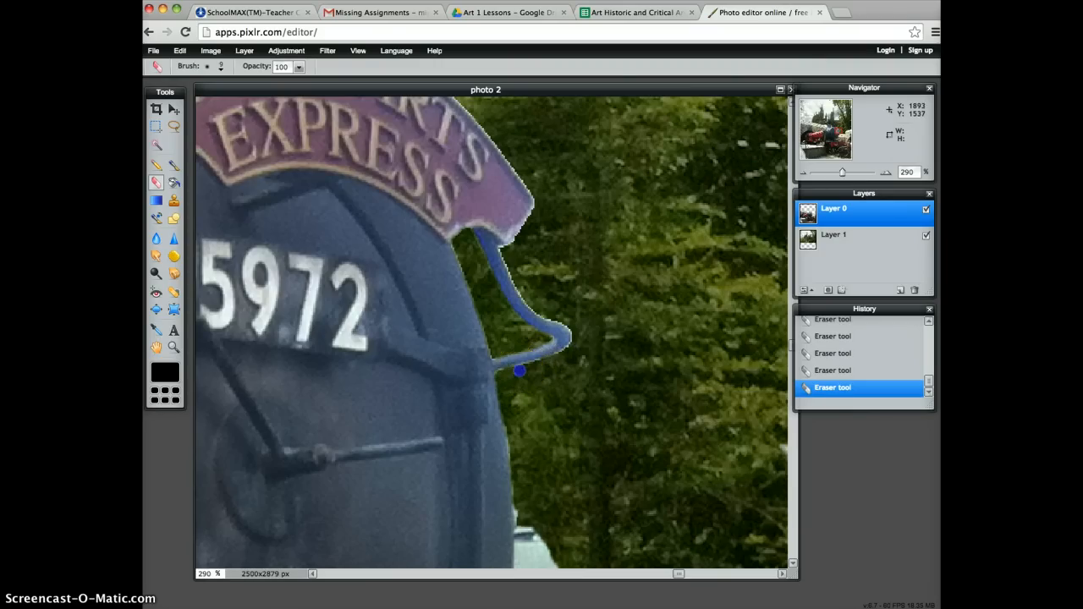